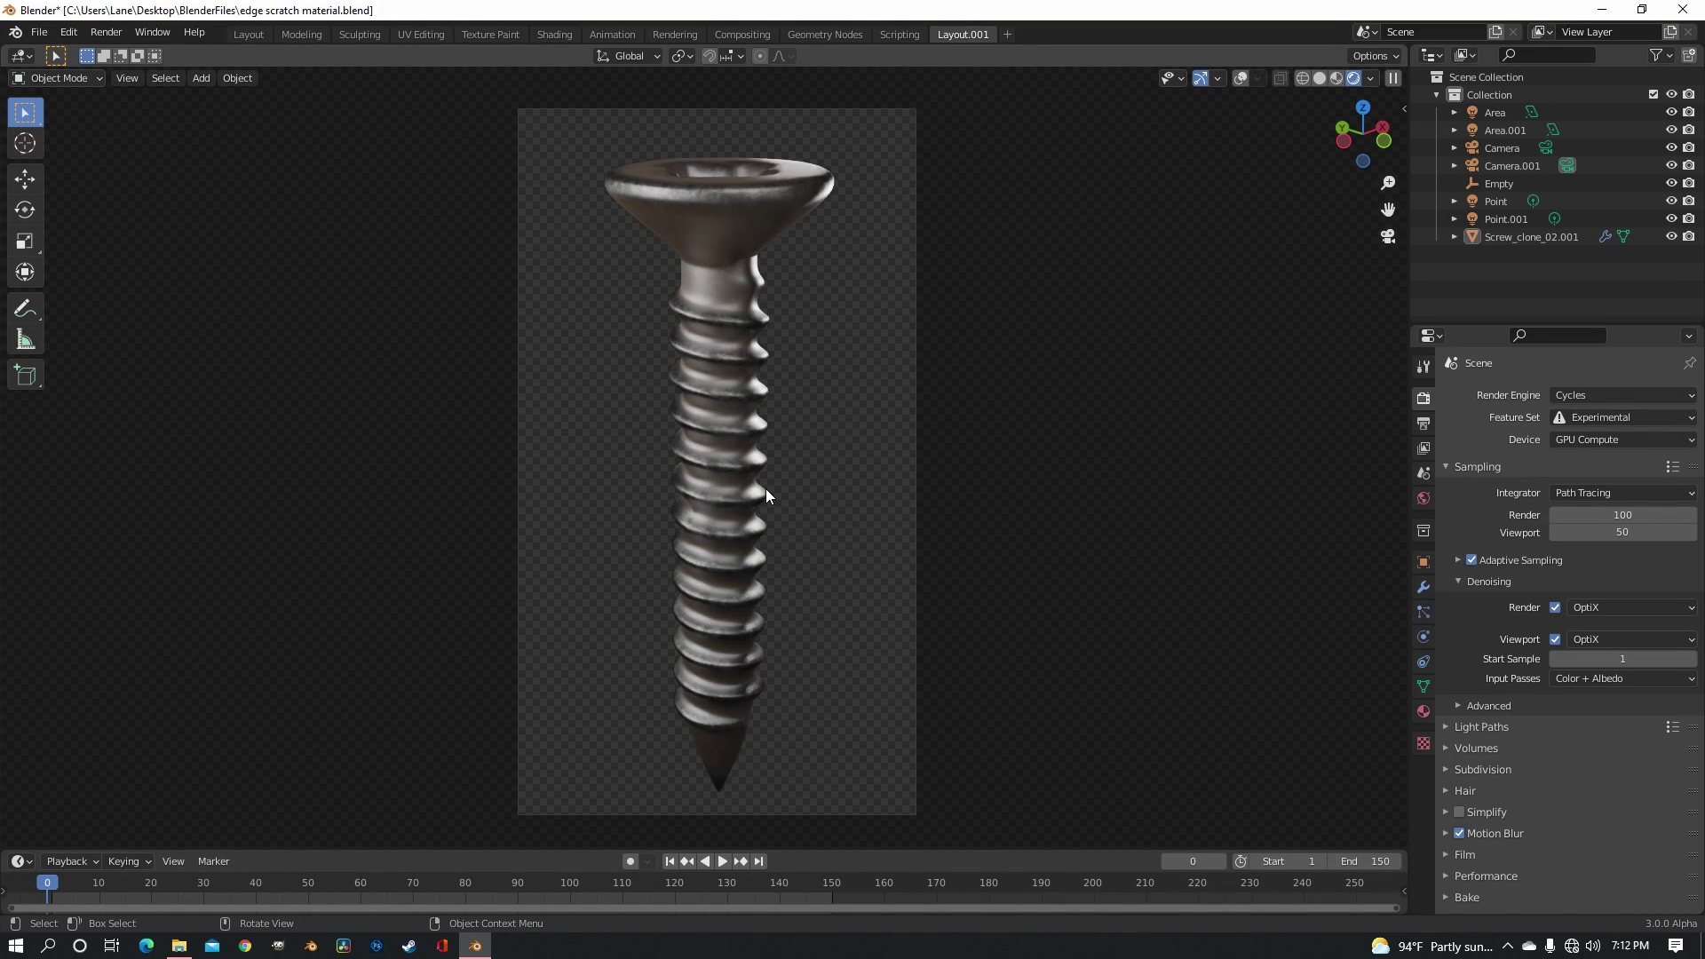
scroll(768, 495, up, 8)
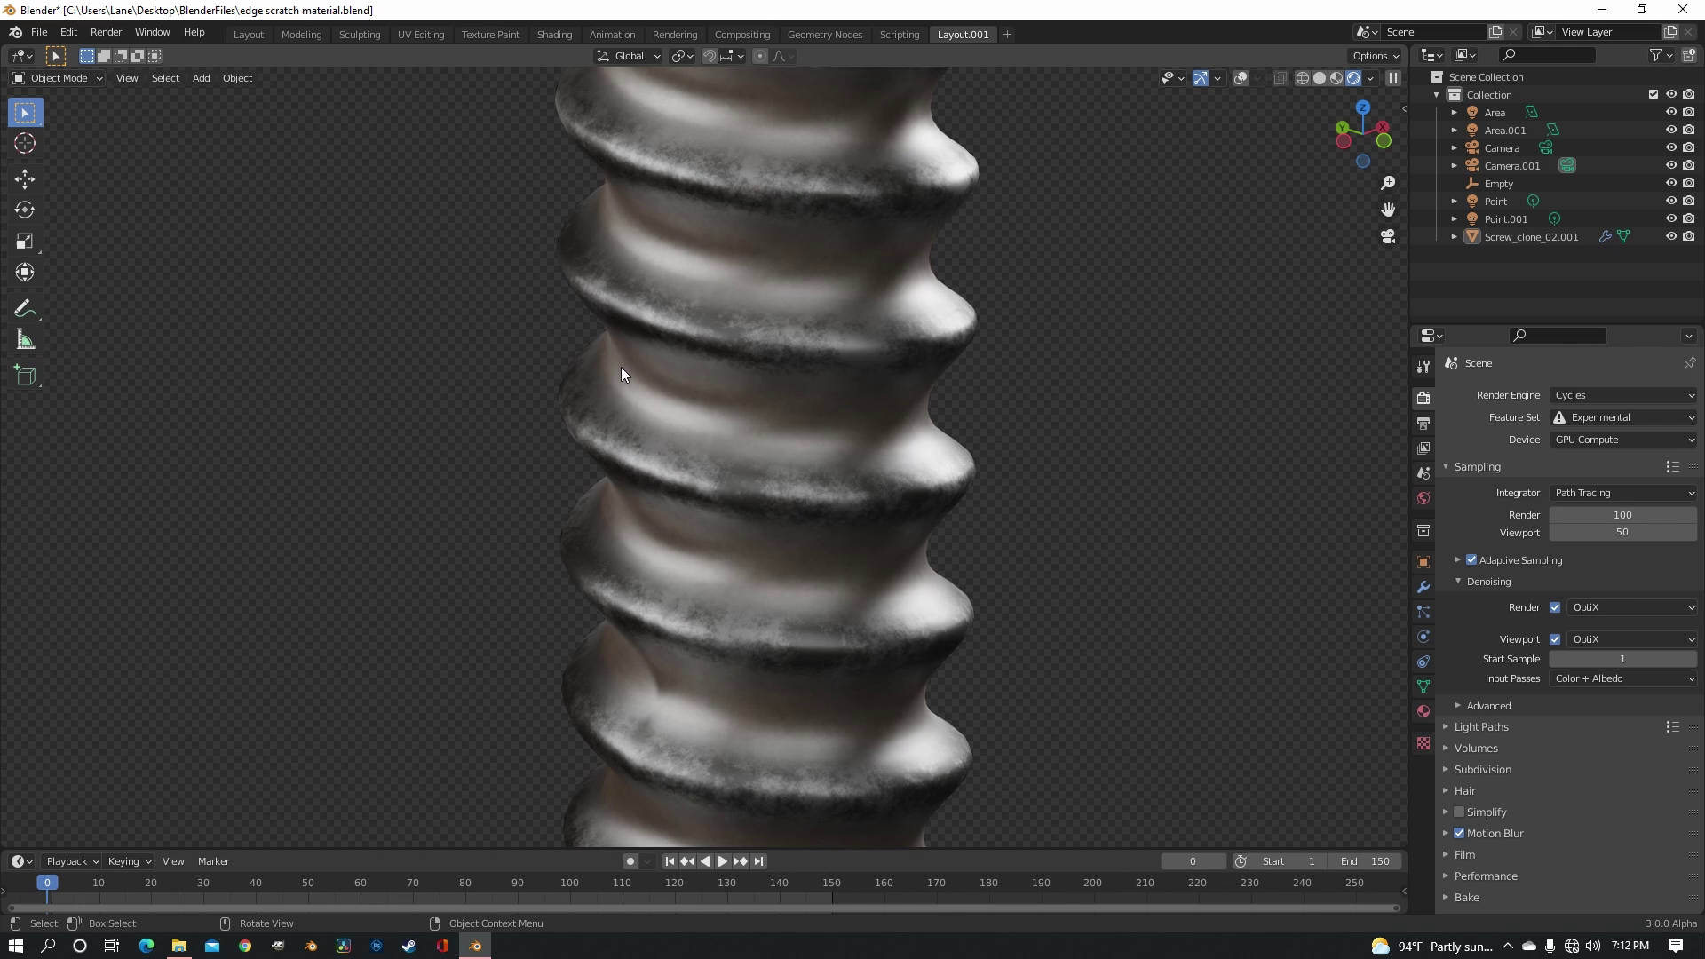
scroll(888, 422, down, 8)
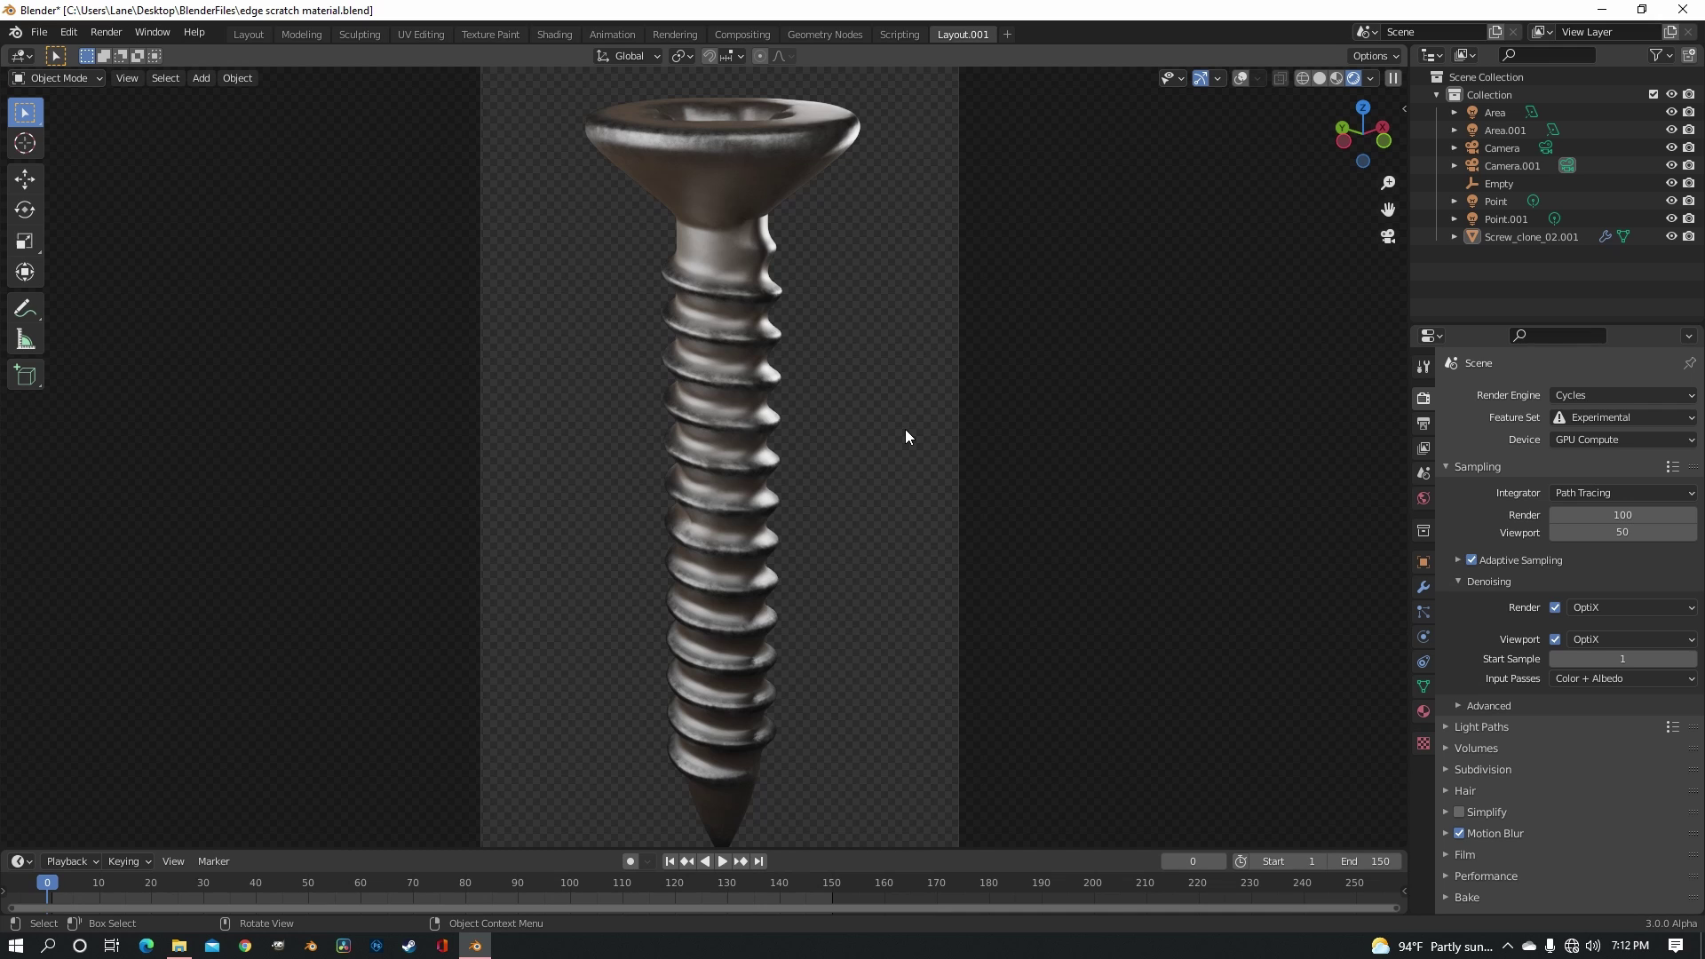
scroll(845, 423, down, 2)
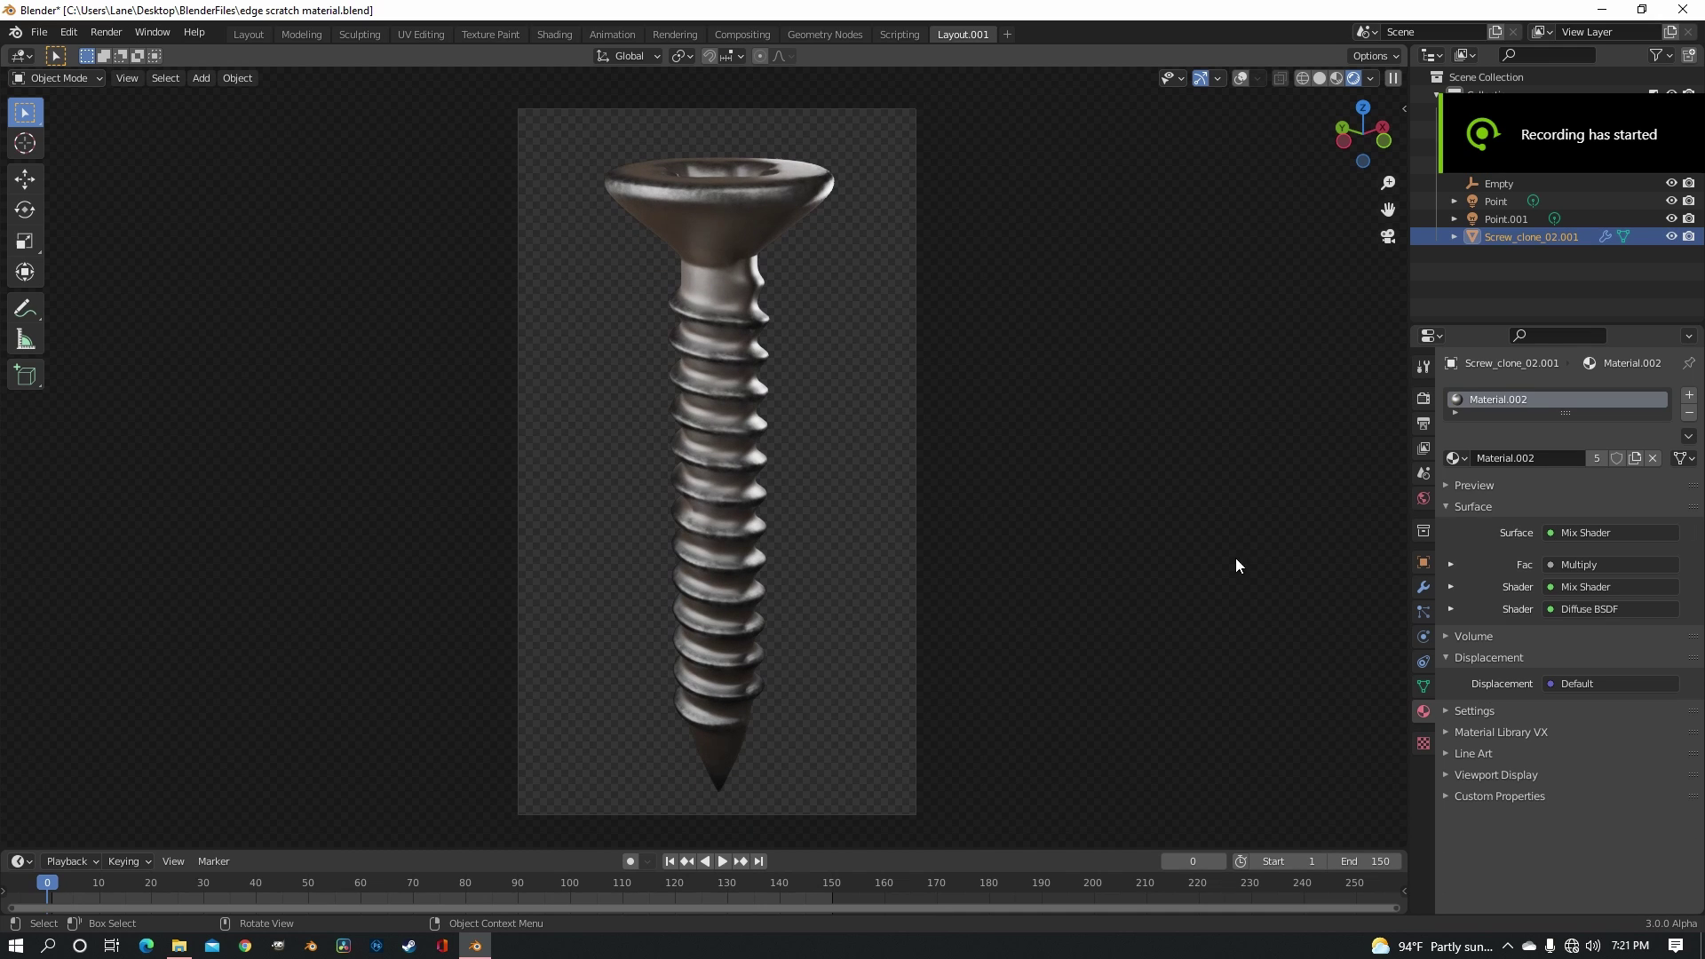
Unlink the screw's existing material and split the 3D viewport, turning the new wide area into a Shader Editor
click(1653, 458)
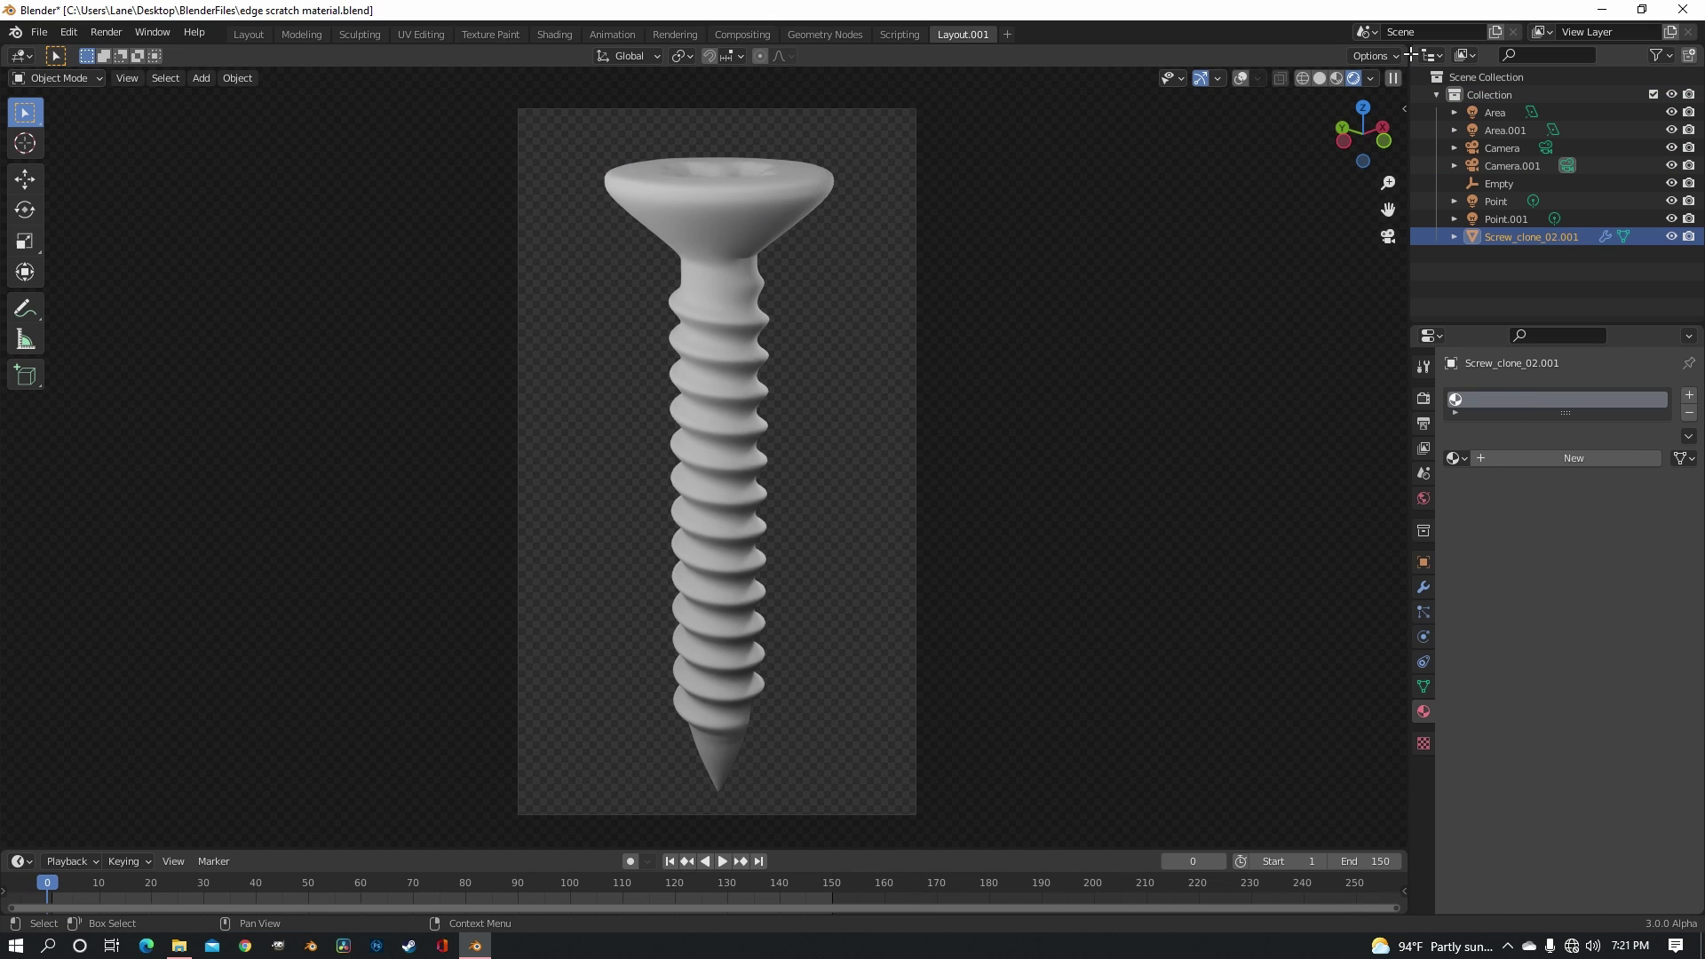
drag(1400, 60, 368, 105)
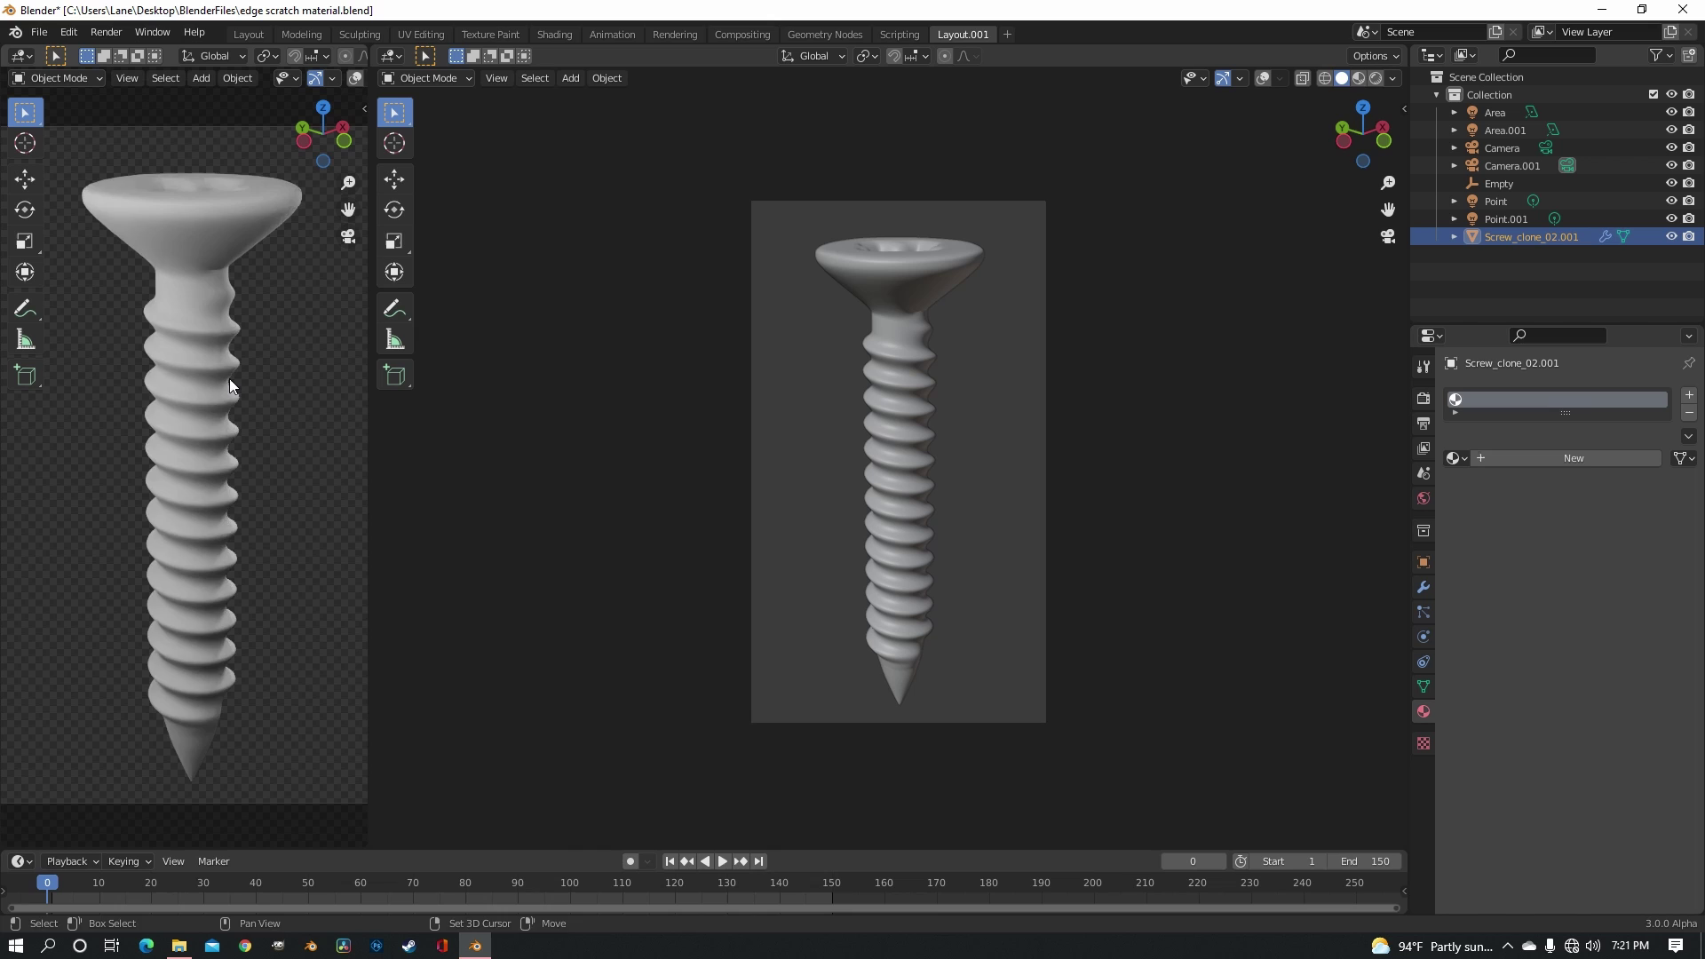
scroll(220, 377, up, 2)
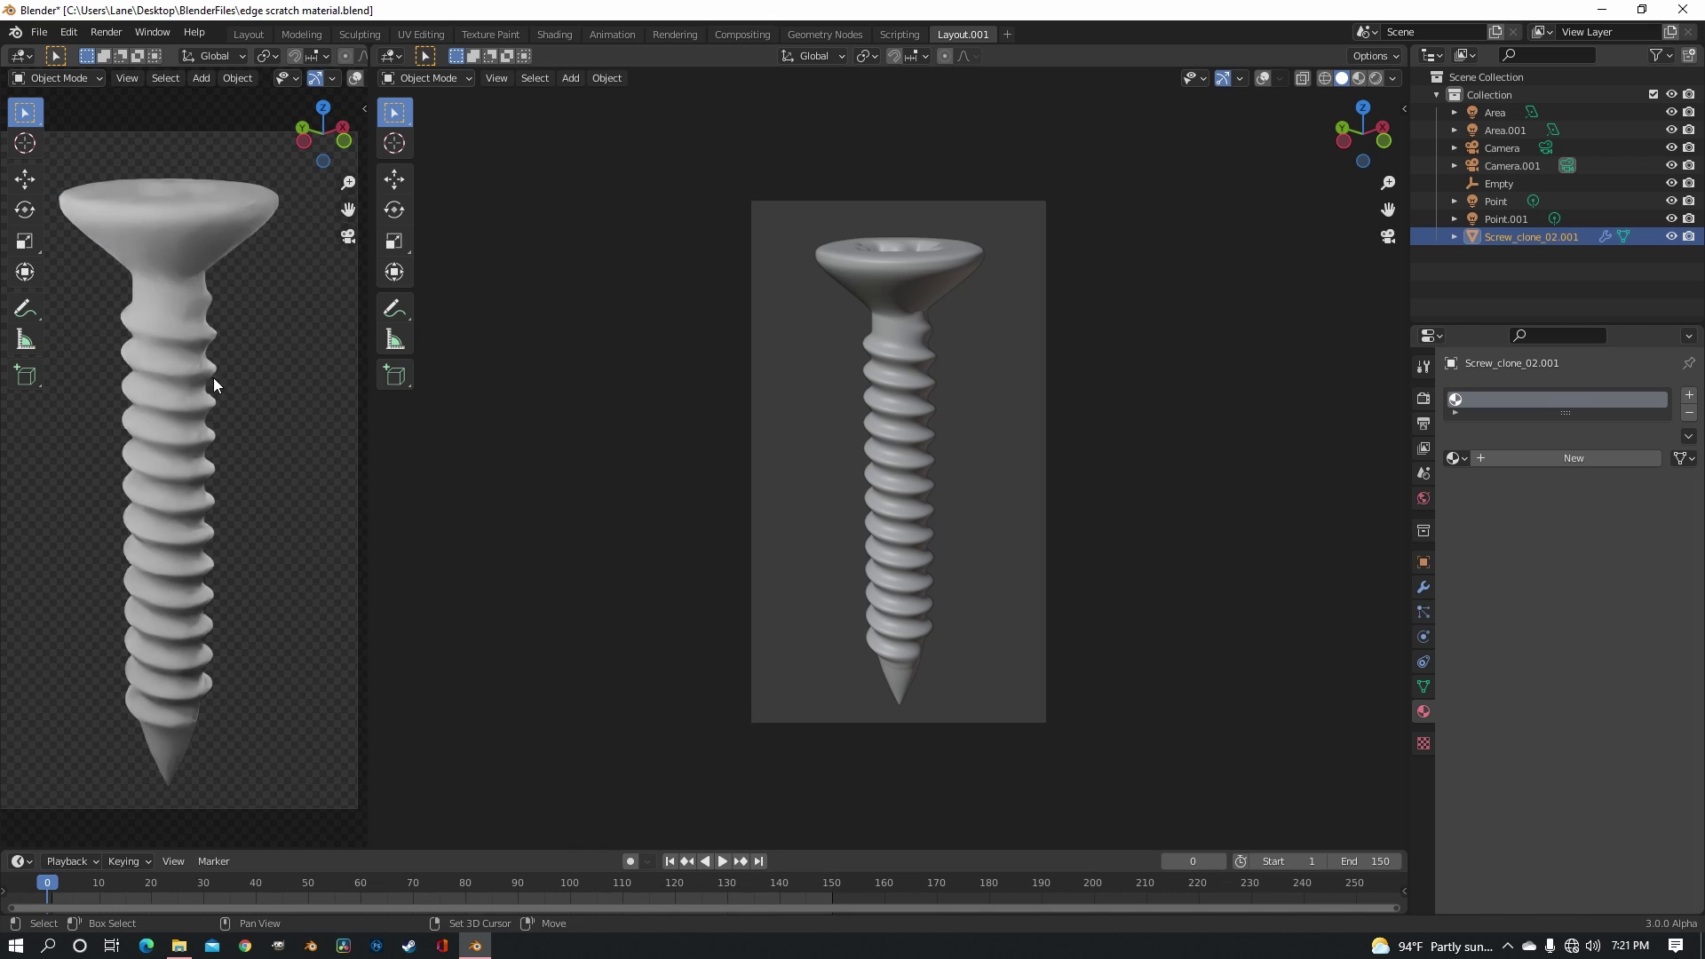
click(391, 56)
click(458, 226)
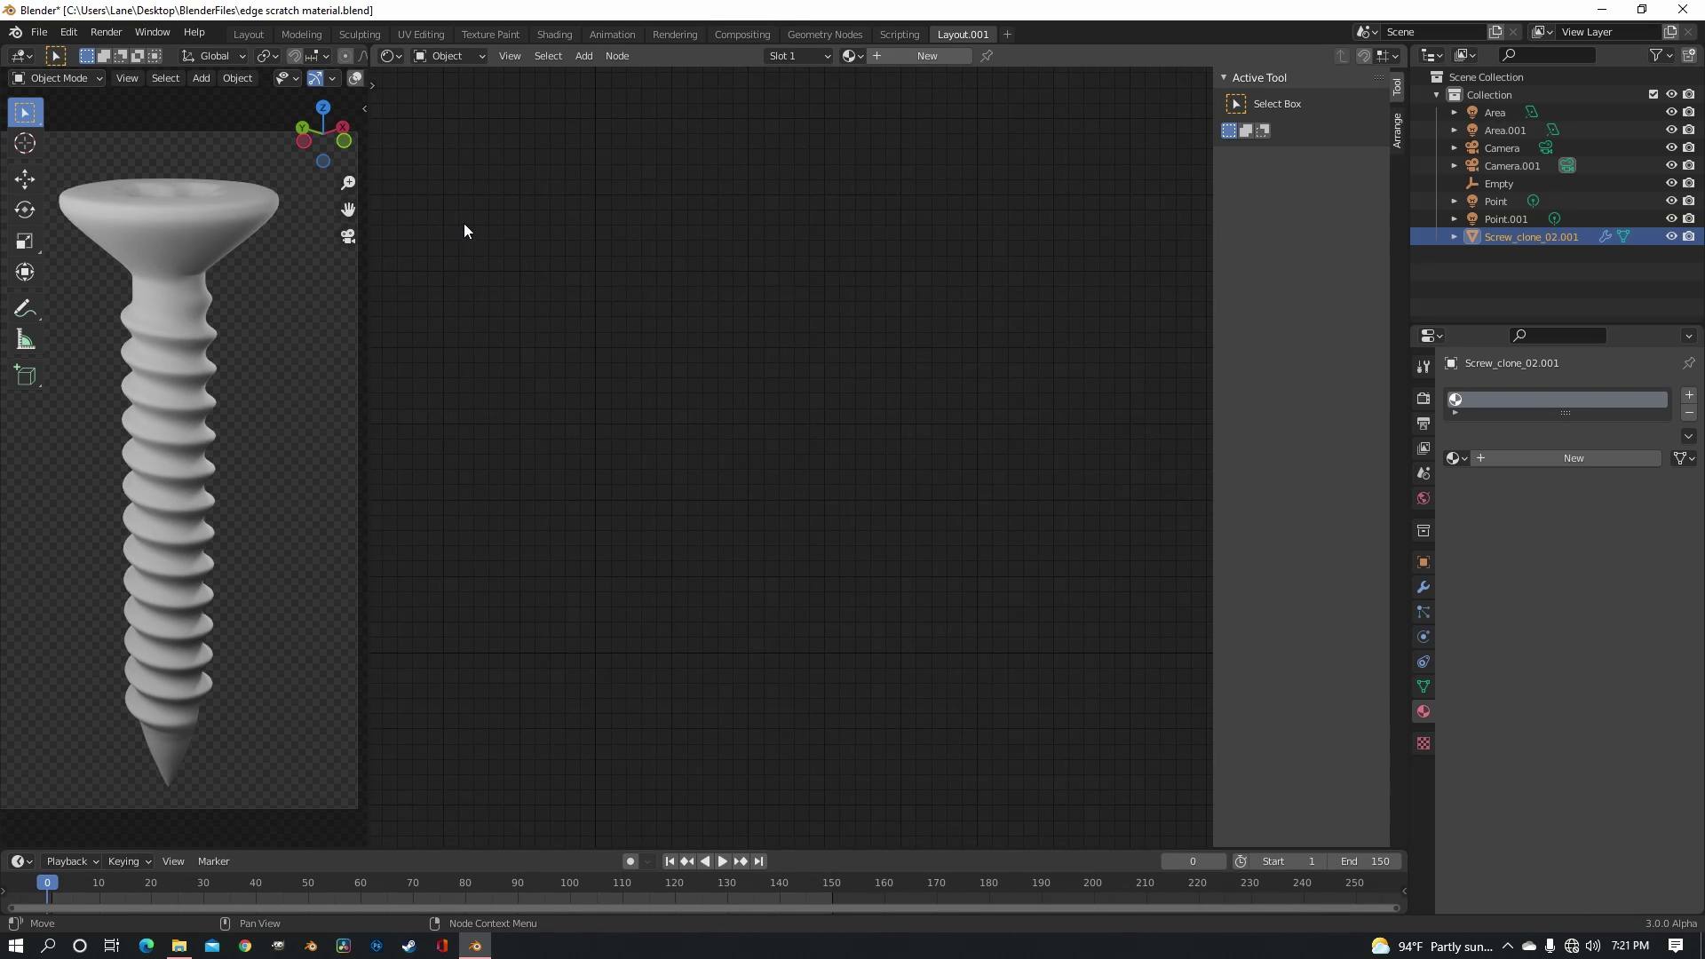
Create a new material for the screw with a light grey Principled BSDF base color and Metallic at 1.000
click(927, 55)
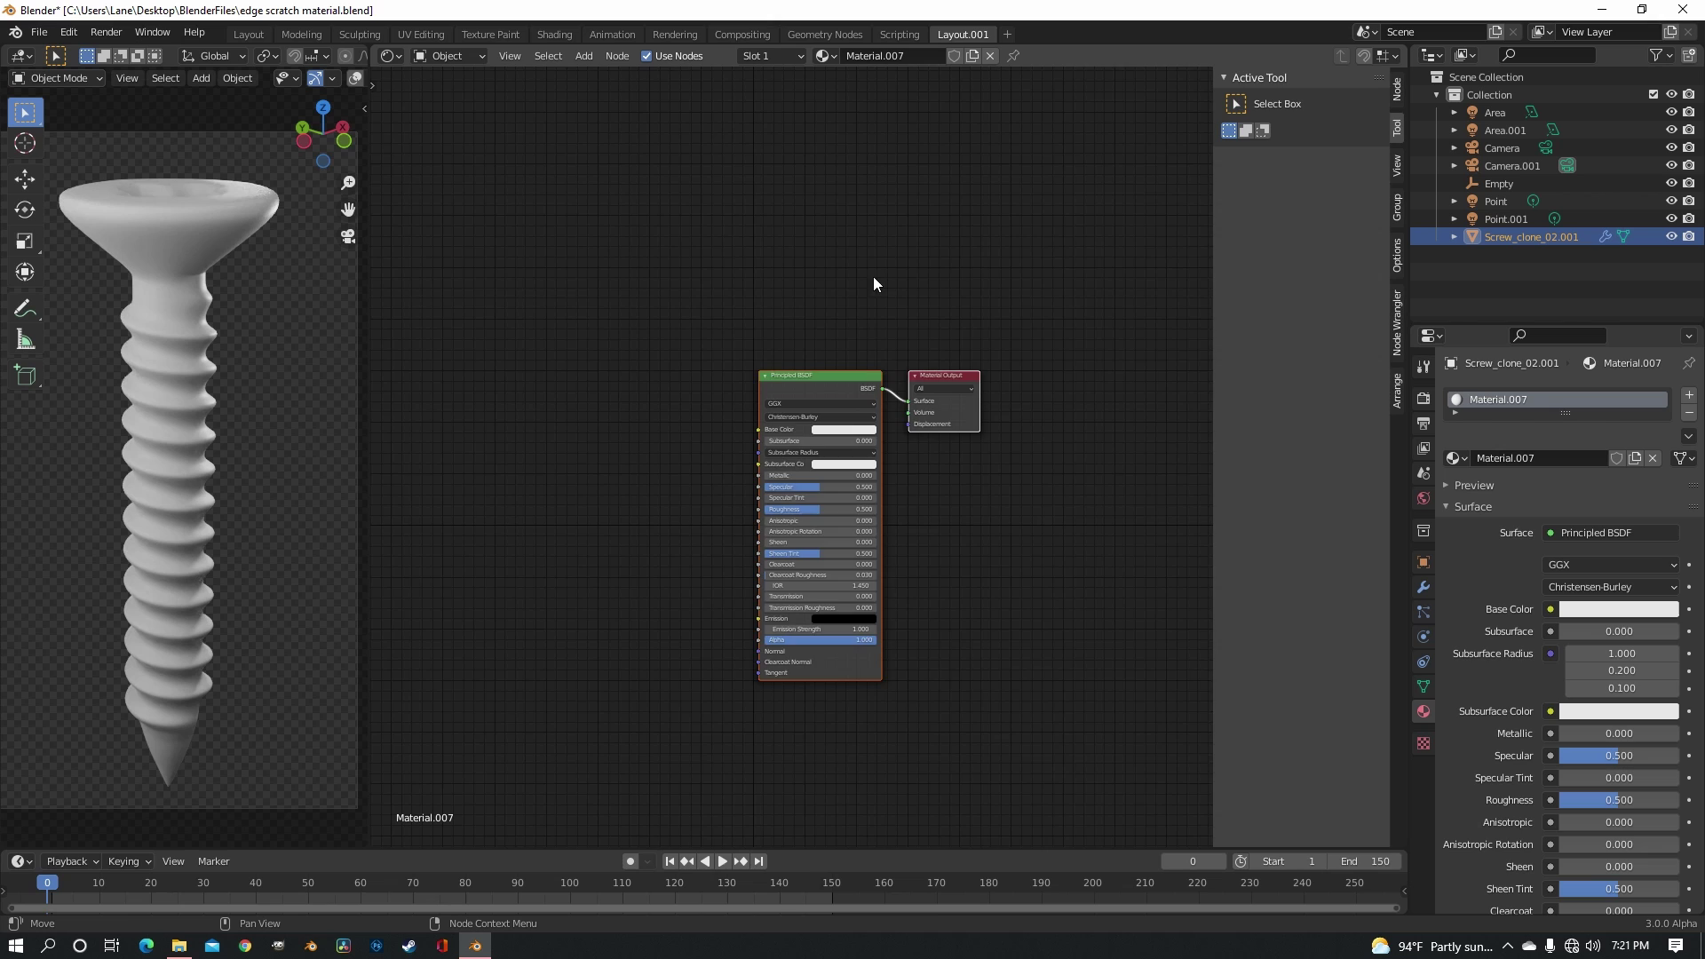
drag(855, 357, 680, 352)
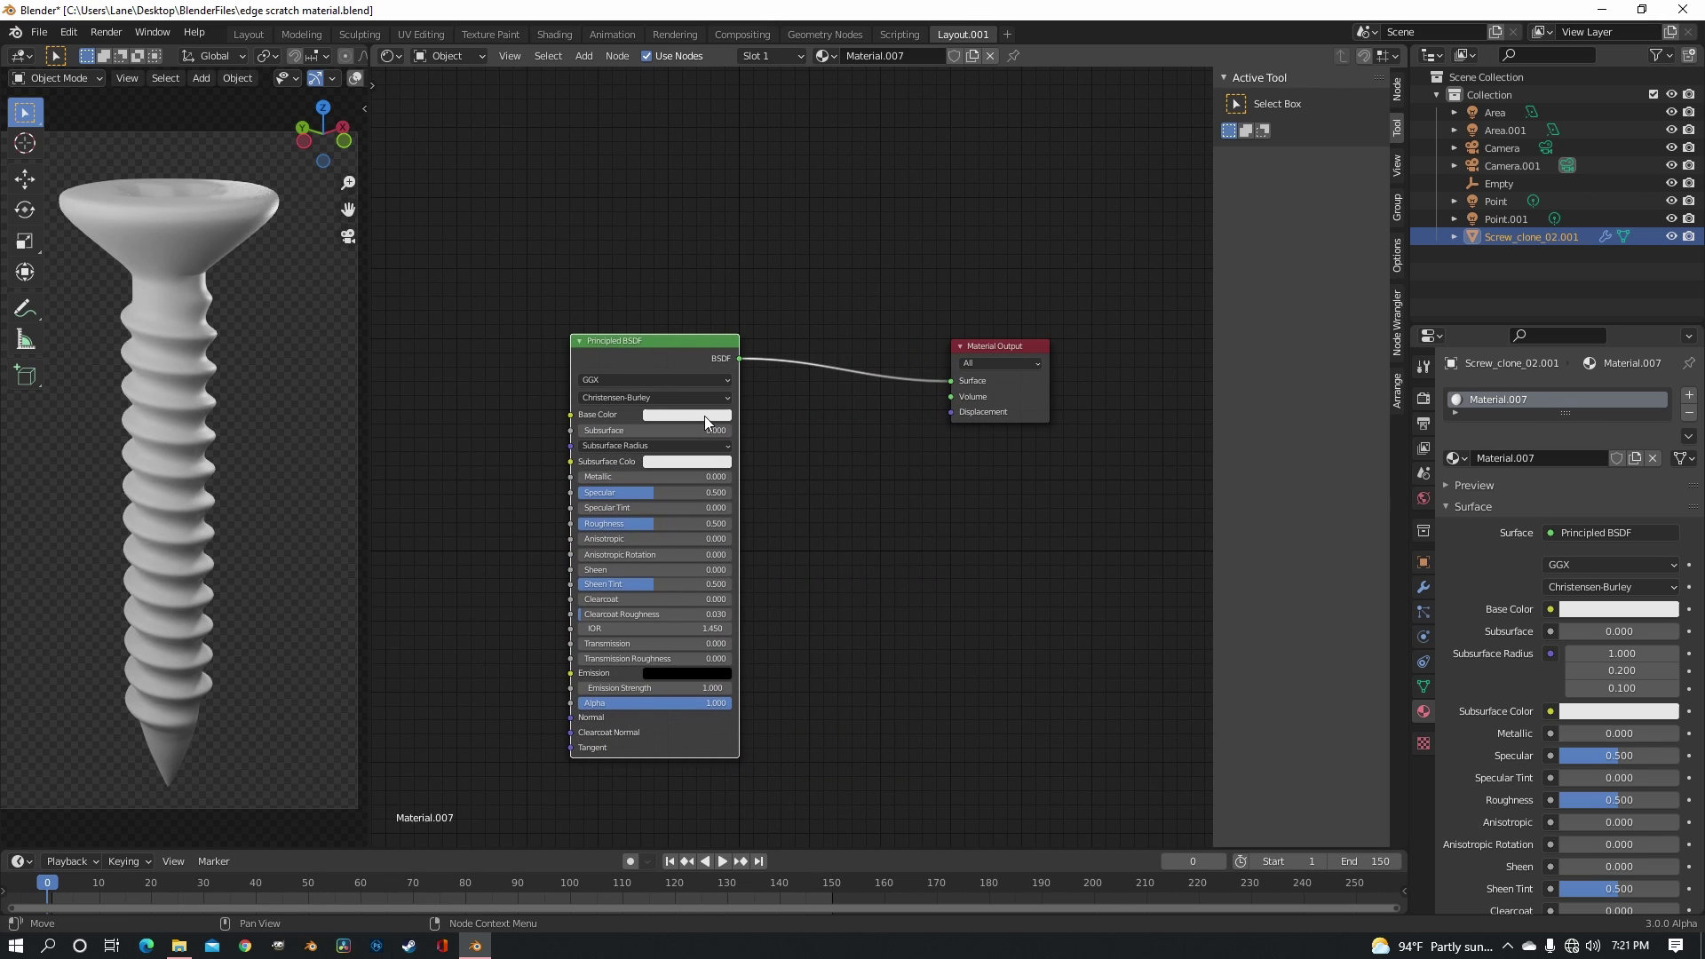
click(705, 415)
drag(765, 221, 764, 237)
drag(658, 477, 730, 477)
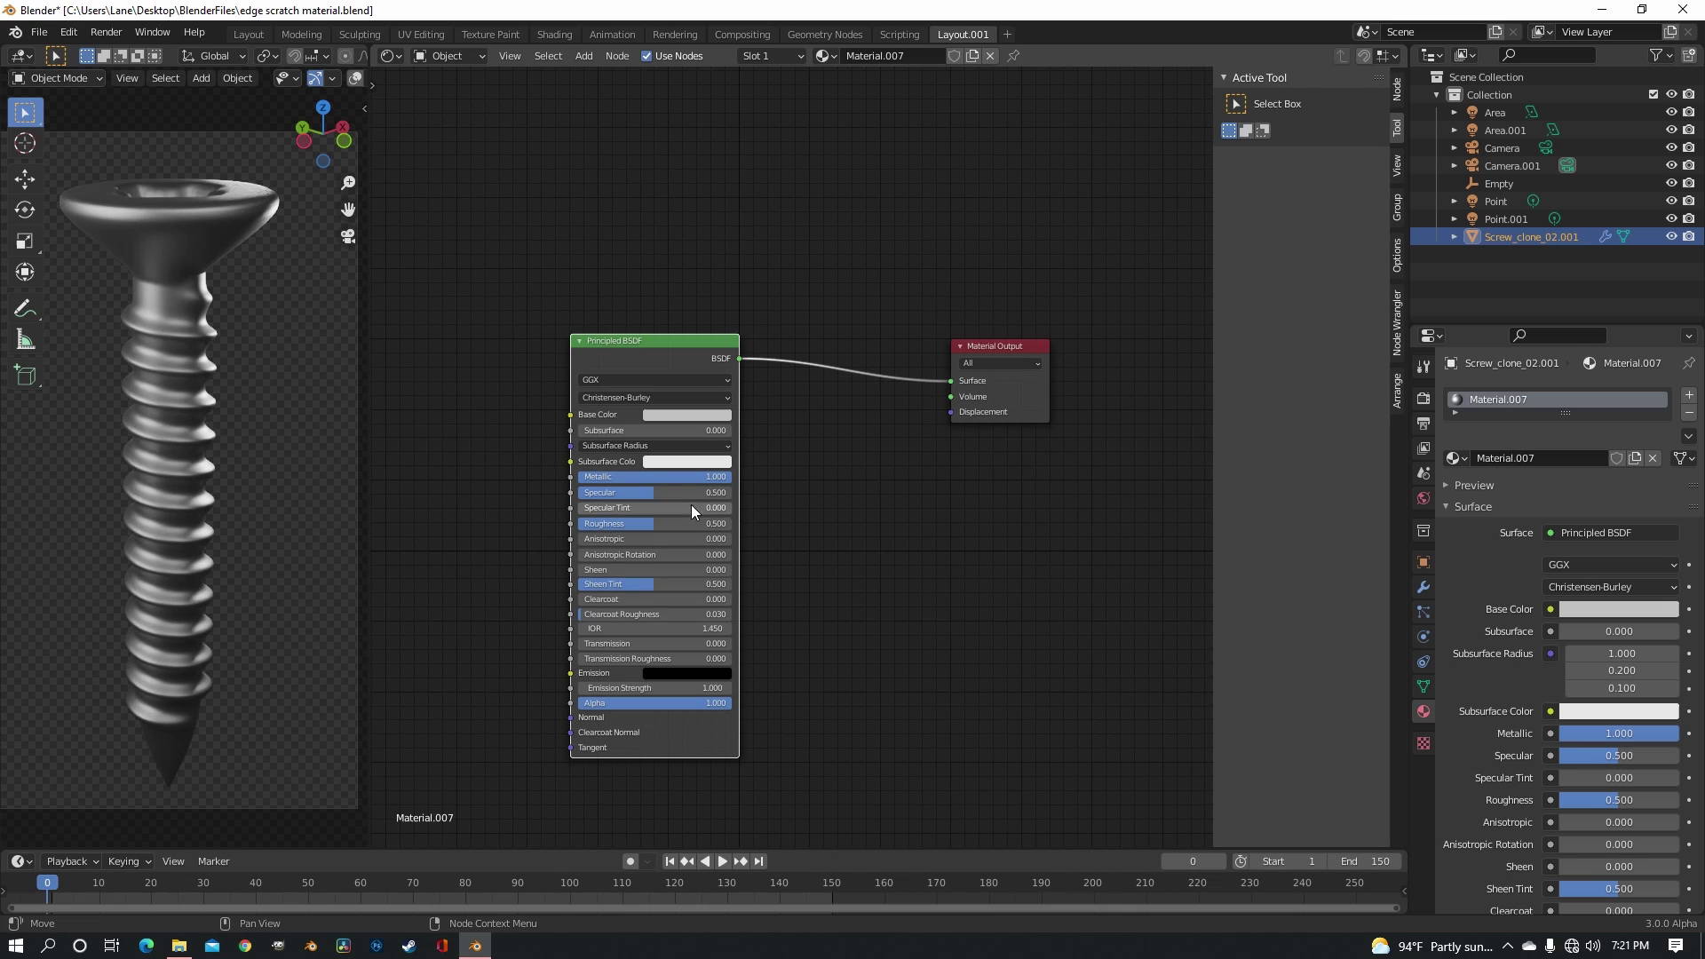
drag(716, 359, 797, 315)
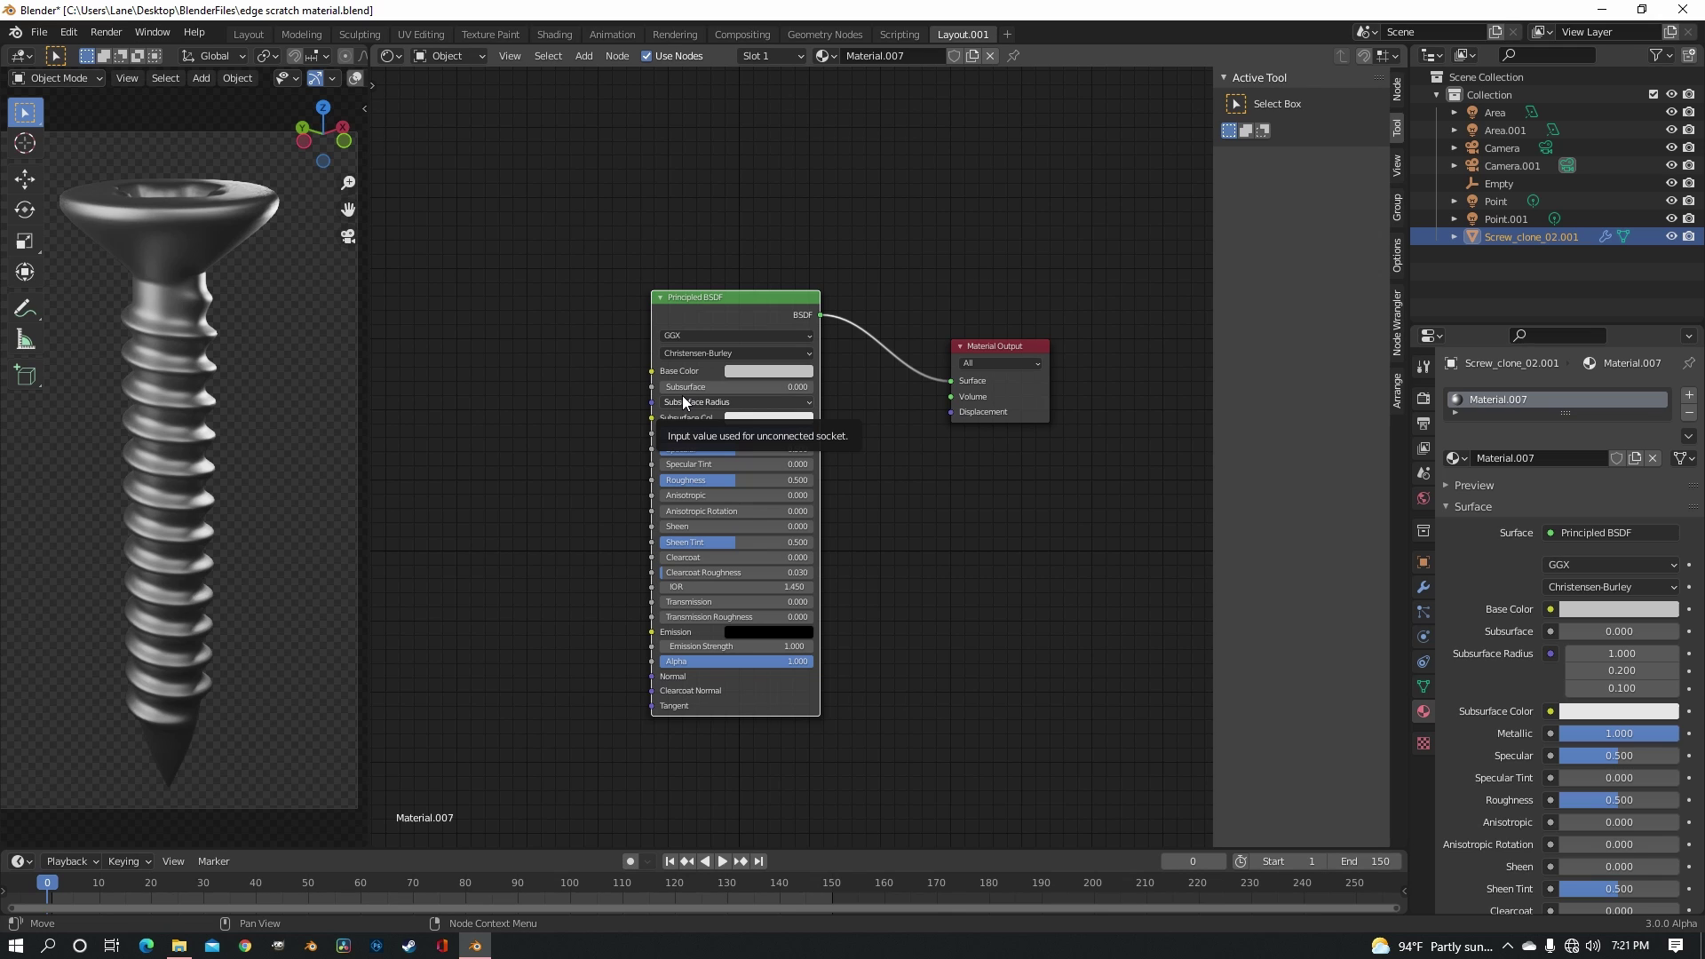
Insert a Mix Shader node into the link between the Principled BSDF and the Material Output
drag(736, 312, 512, 346)
key(shift+a)
click(733, 220)
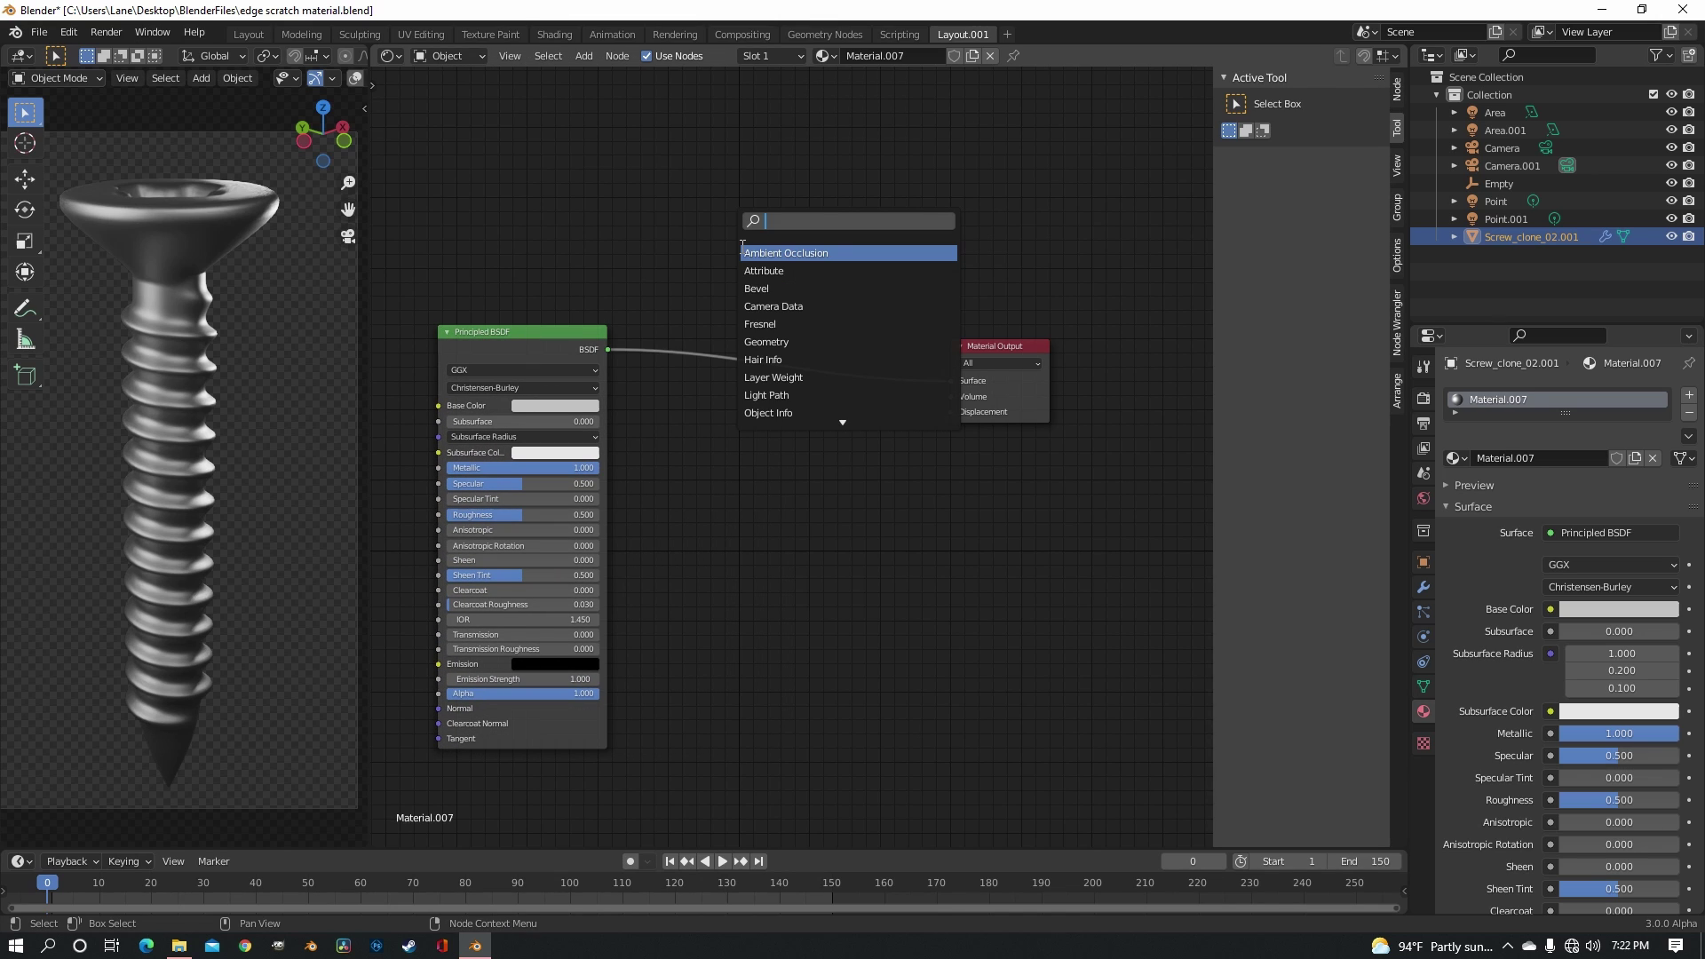
text(mix)
click(796, 268)
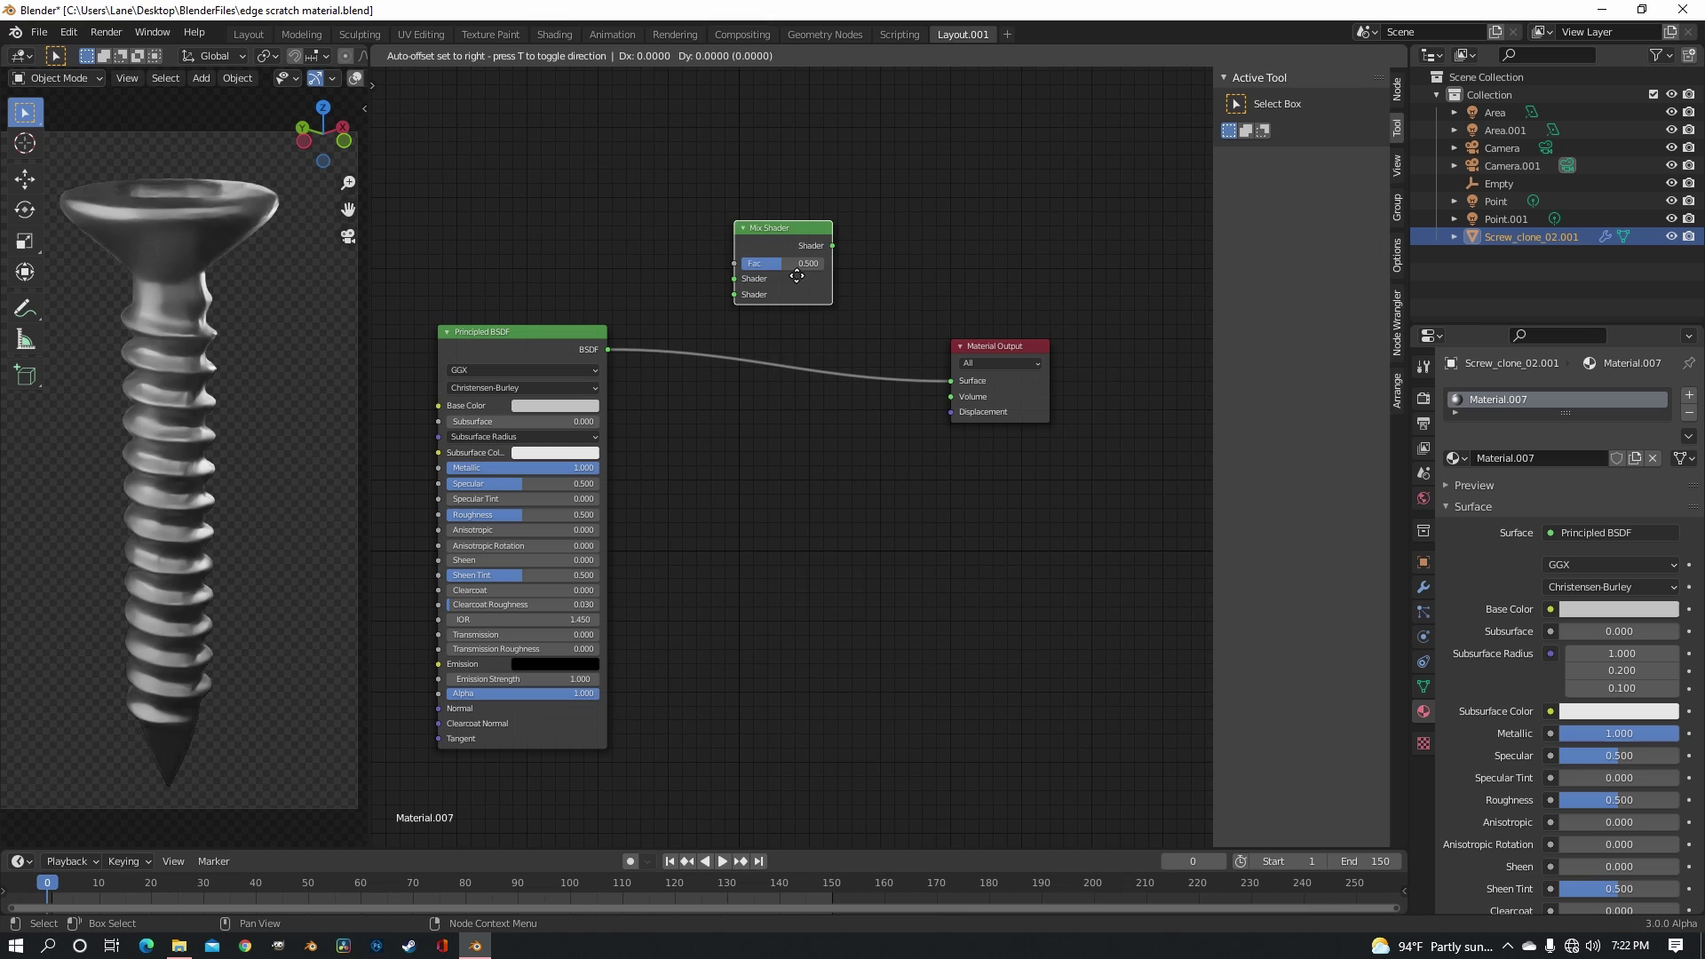
click(808, 346)
Add a Glossy BSDF node and connect its BSDF output to the Mix Shader's second Shader input
key(shift+a)
click(668, 233)
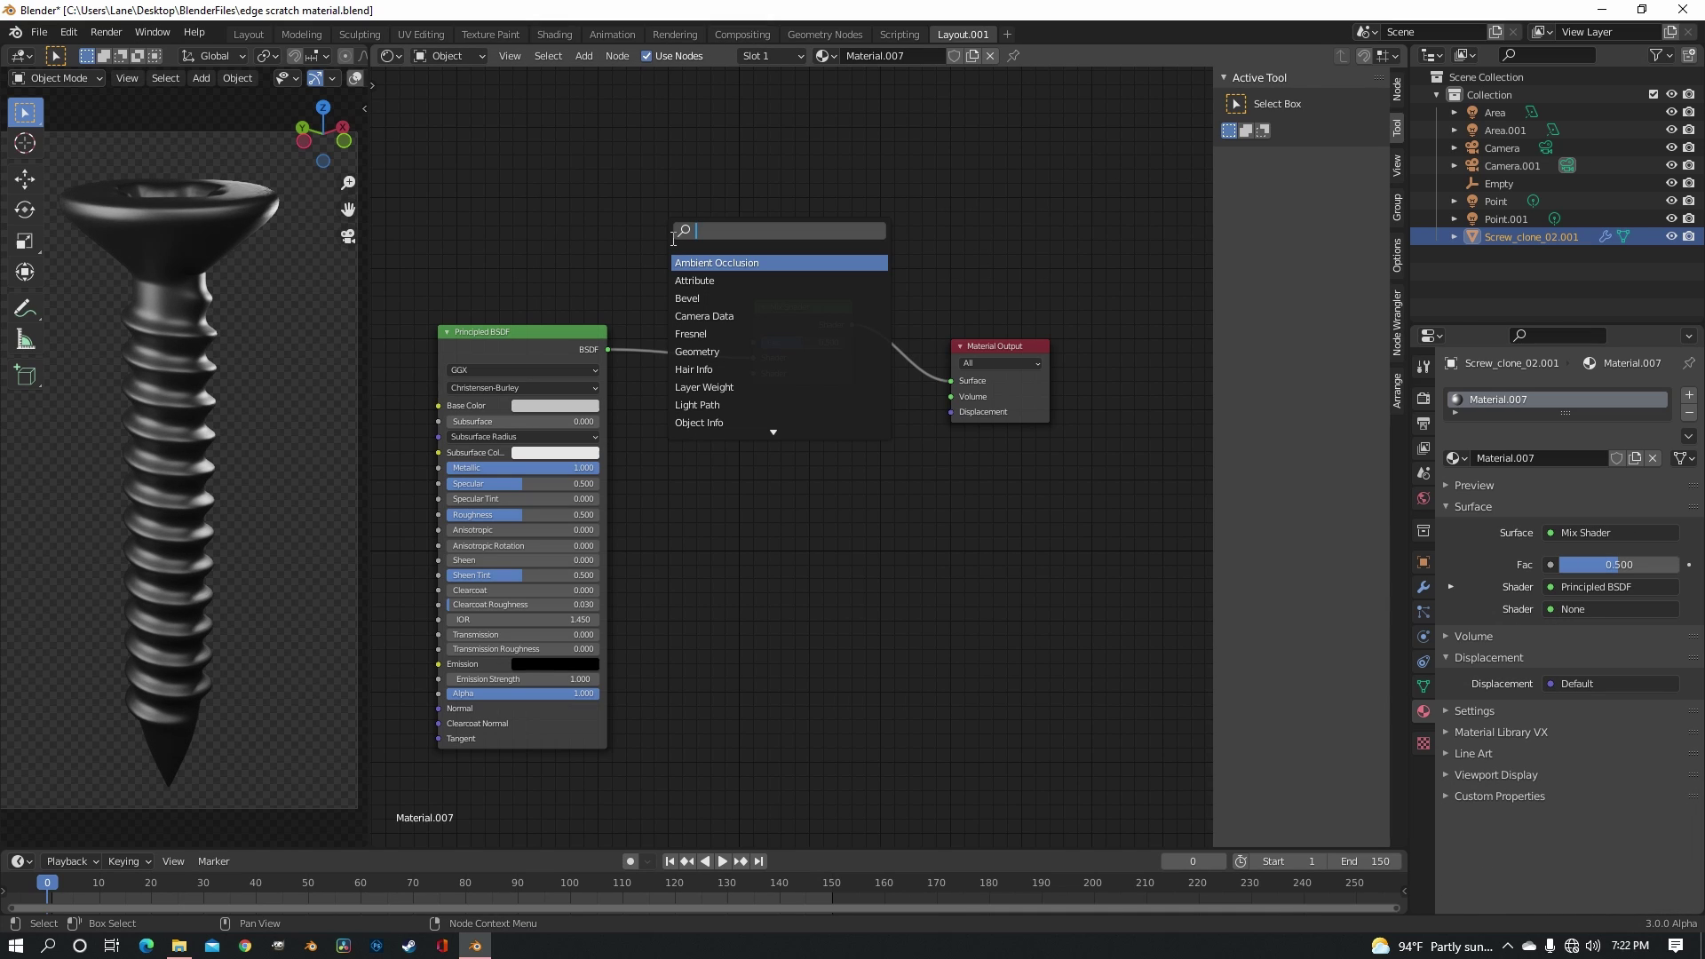
text(glo)
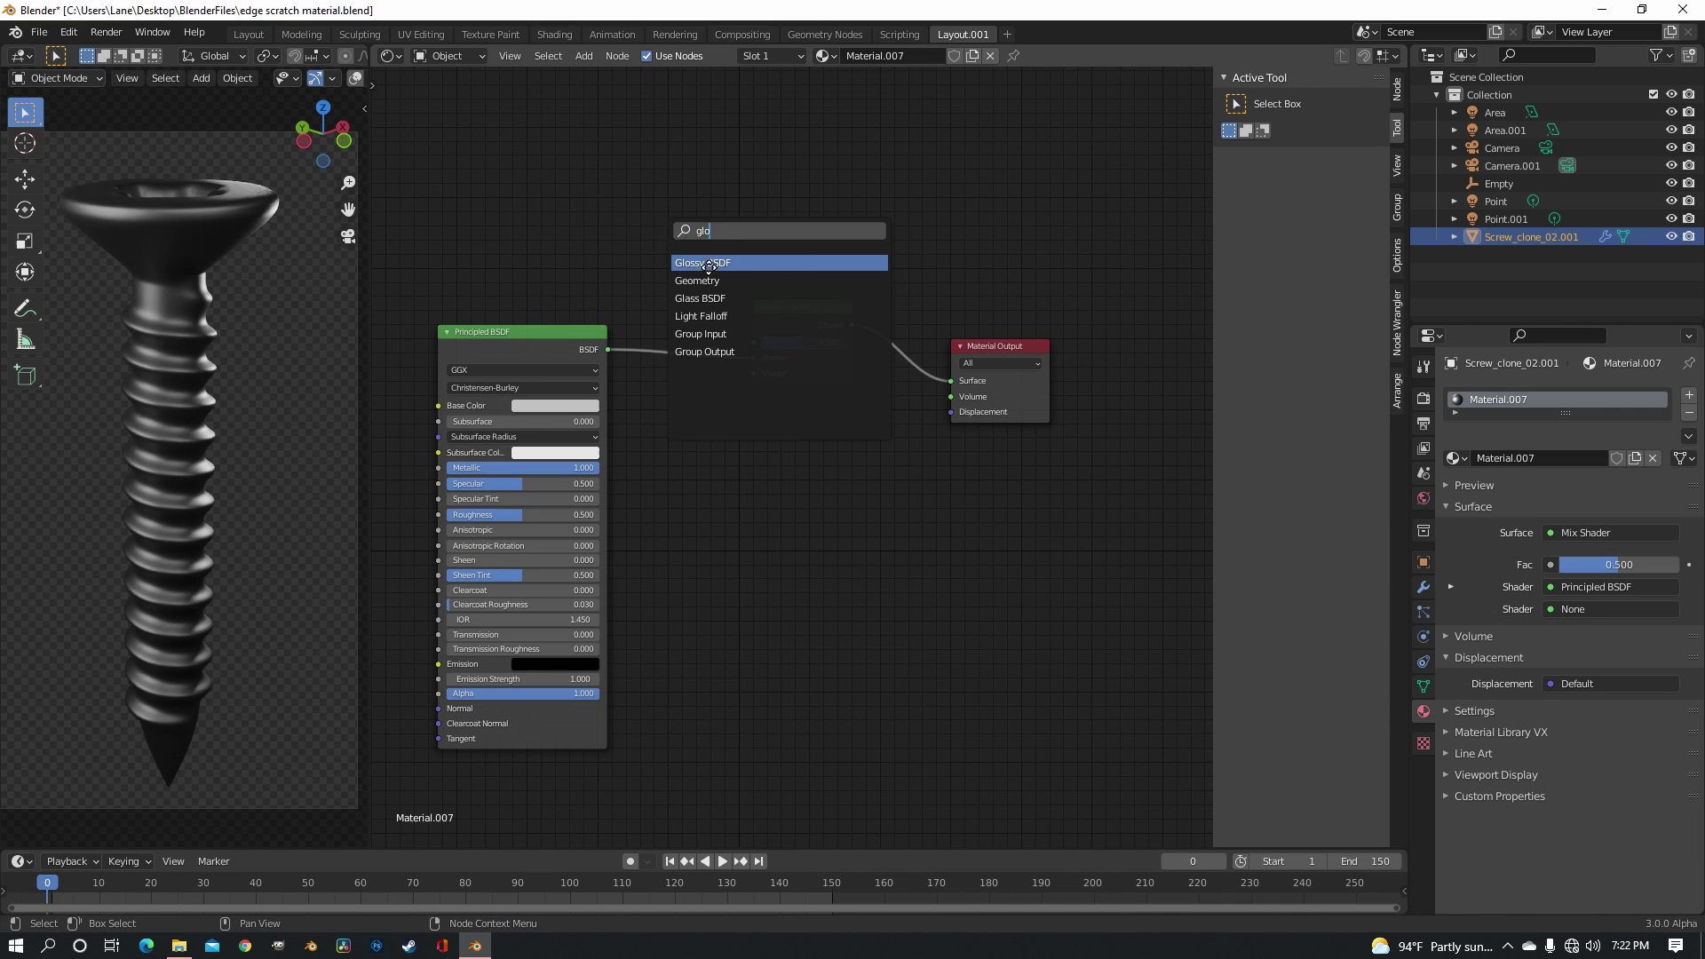
click(710, 263)
click(728, 405)
drag(729, 406, 760, 373)
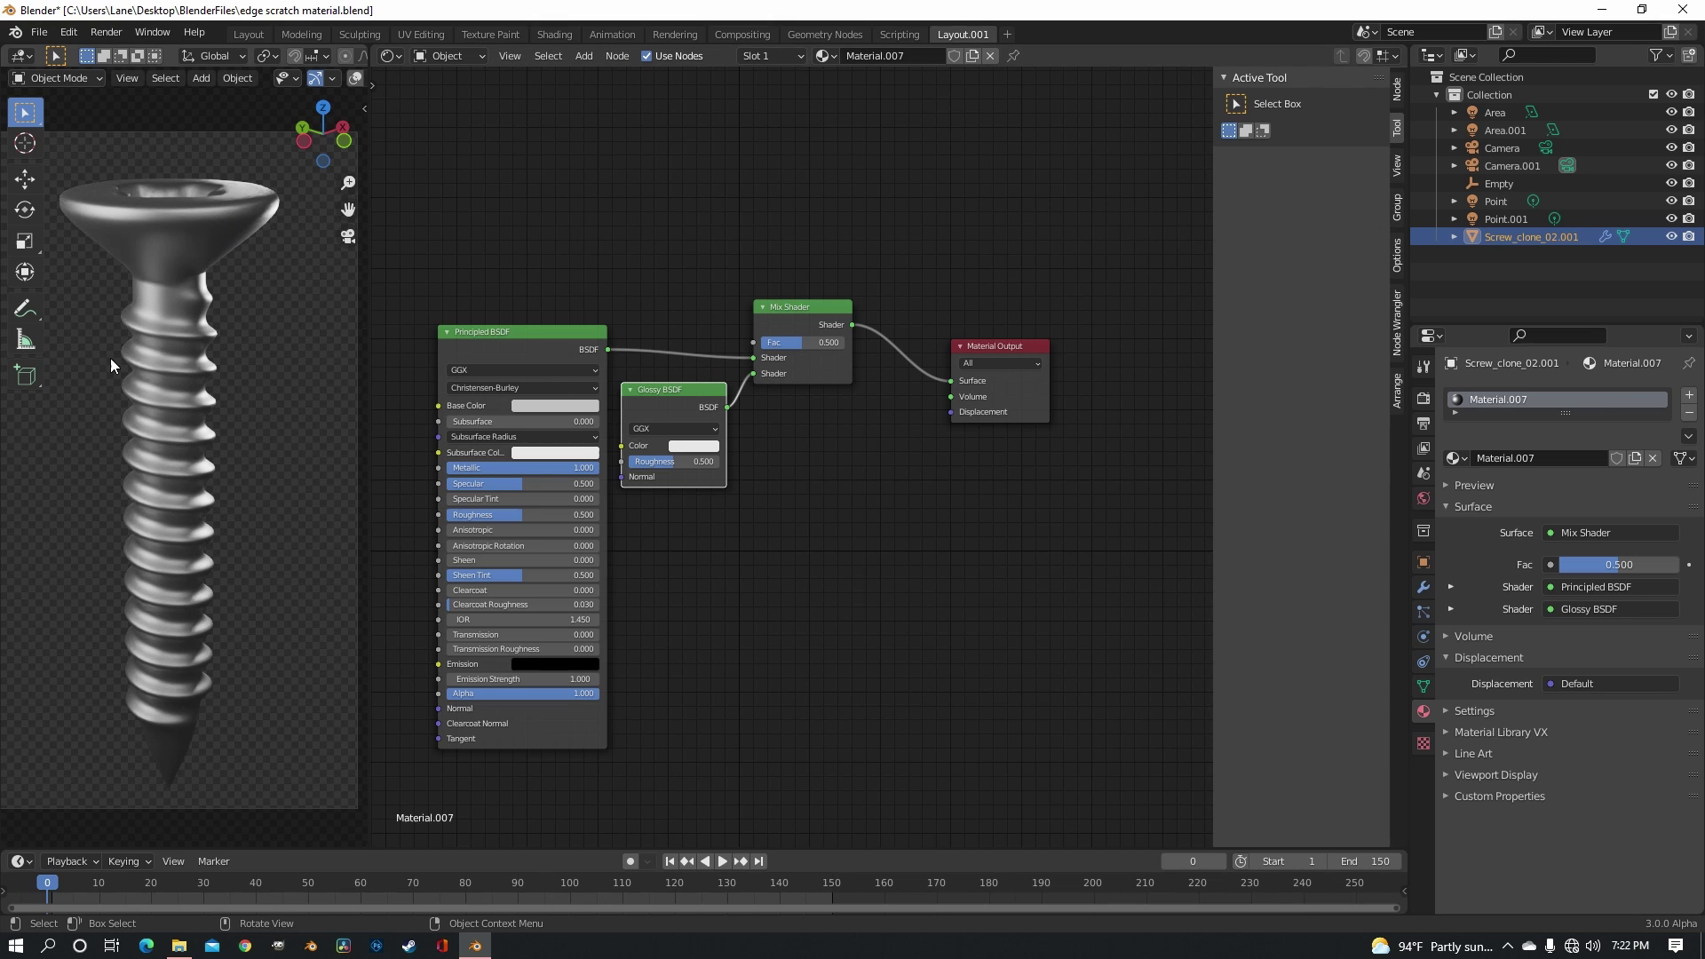
Space out the two BSDF nodes and give the Glossy BSDF a darker grey color and a roughness of about 0.092
drag(566, 352, 554, 361)
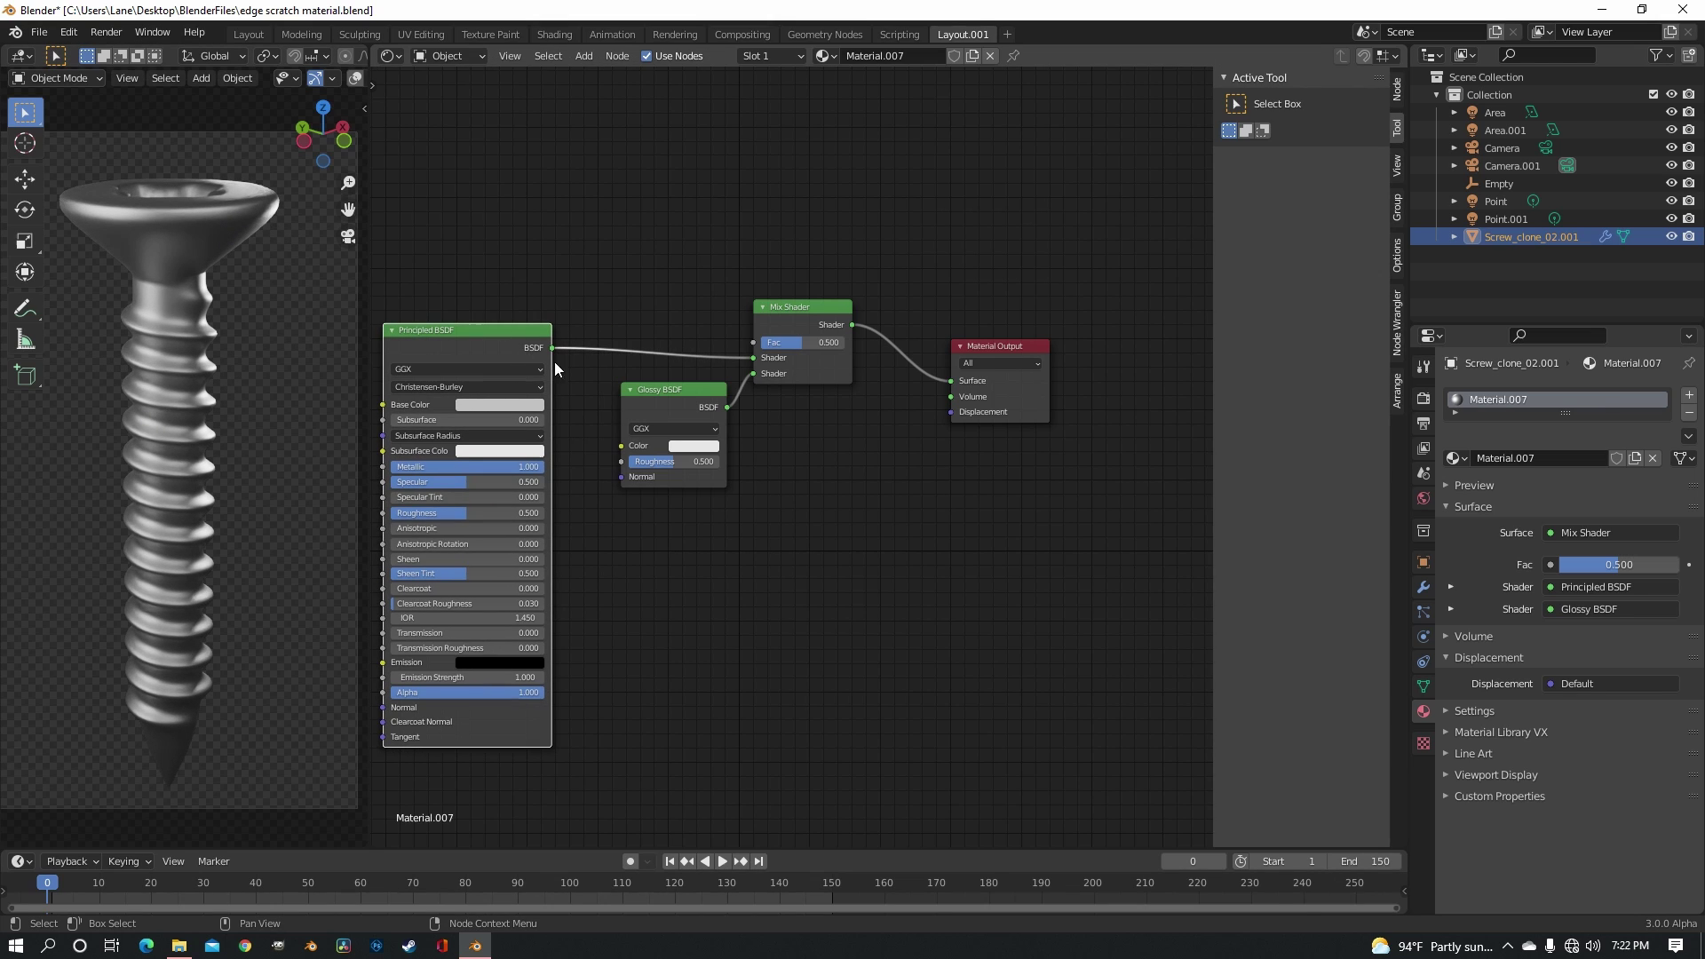
drag(663, 401, 638, 404)
click(666, 451)
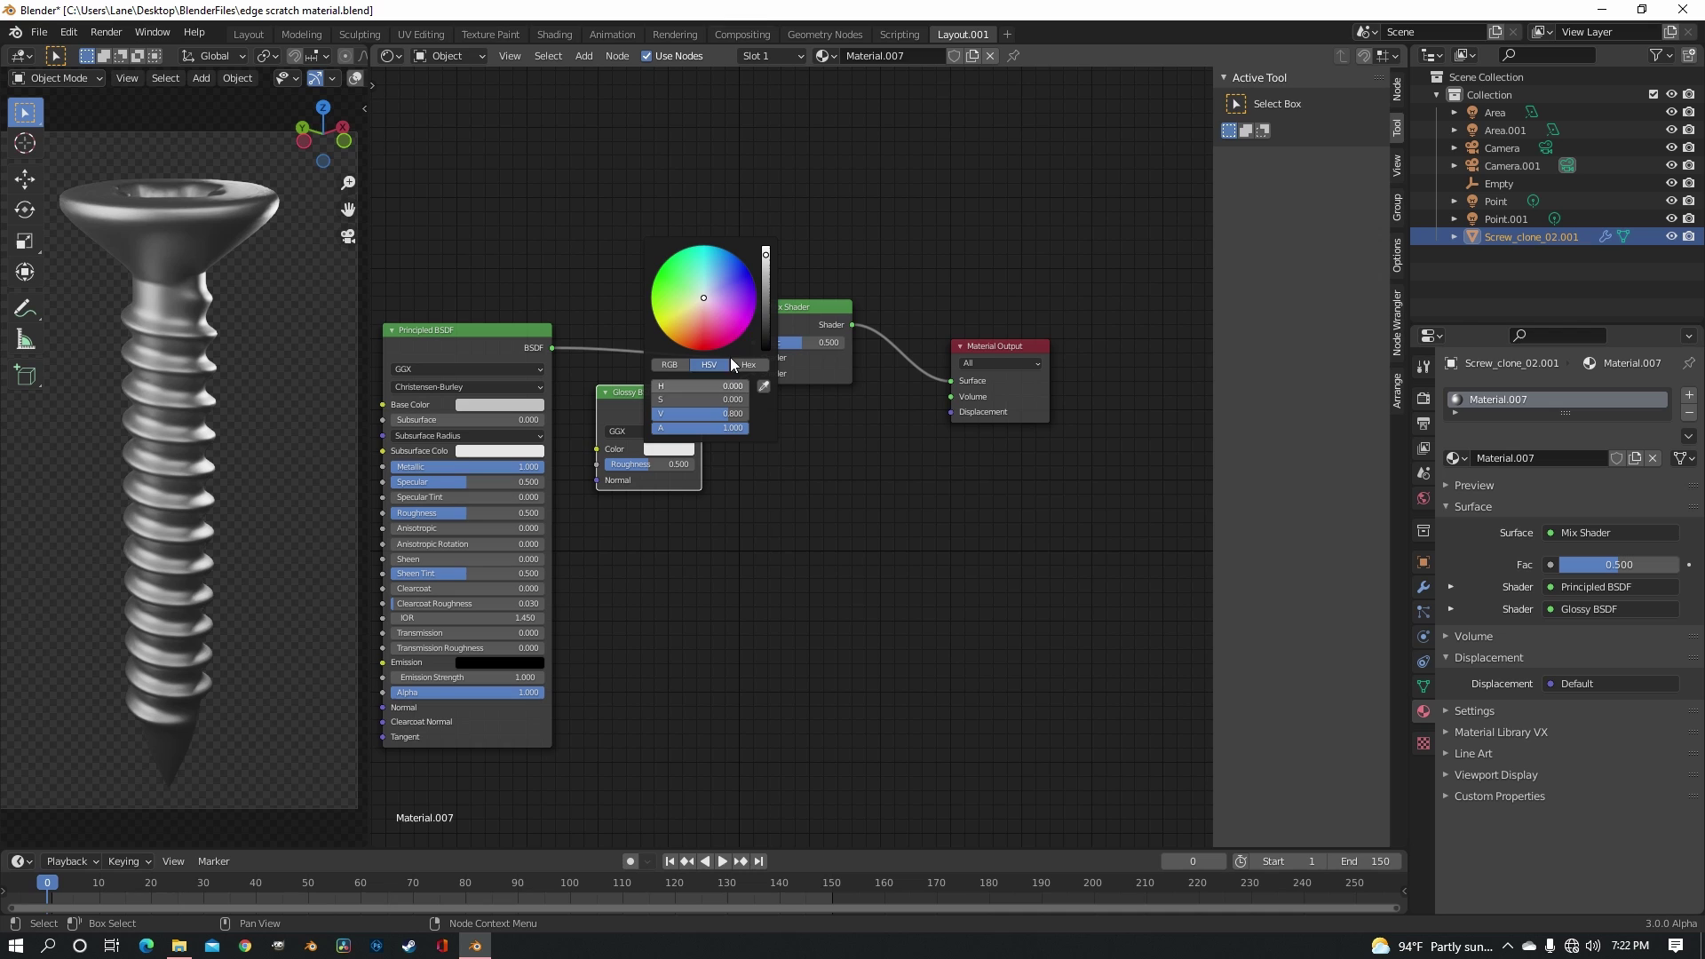
mouse_move(767, 290)
mouse_down()
mouse_move(766, 328)
mouse_move(765, 308)
mouse_up()
drag(657, 463, 623, 464)
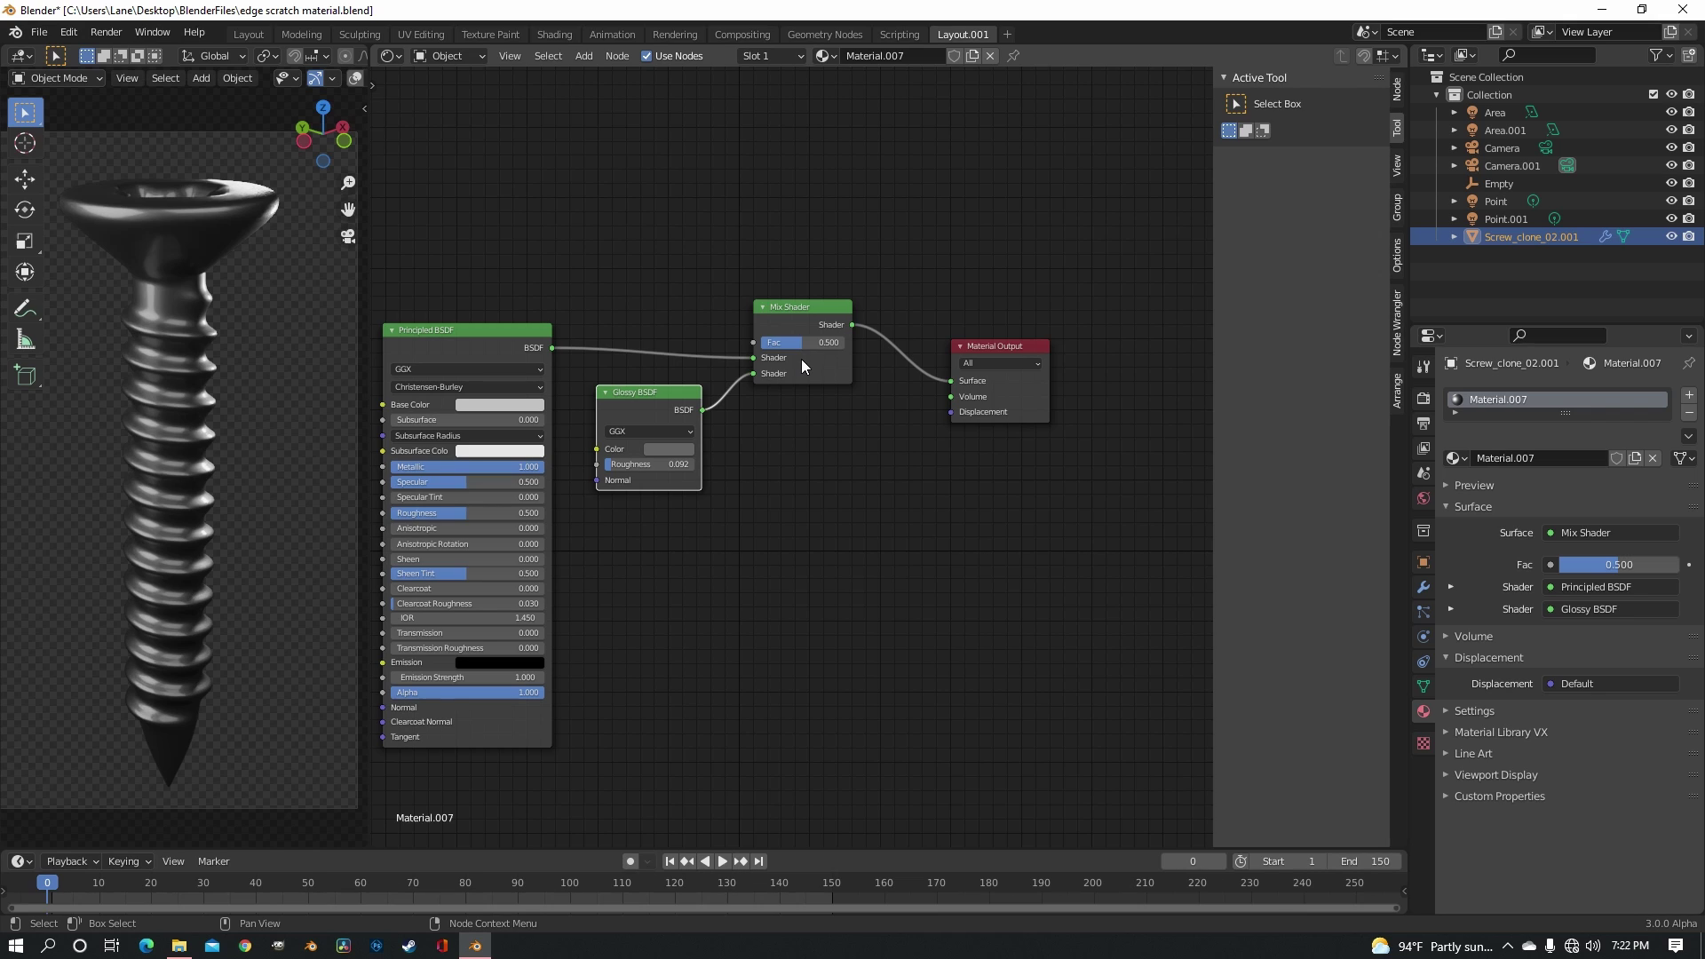
Add an Ambient Occlusion node above the Principled BSDF and connect its Color output to the Mix Shader's Fac input
key(shift+a)
click(695, 244)
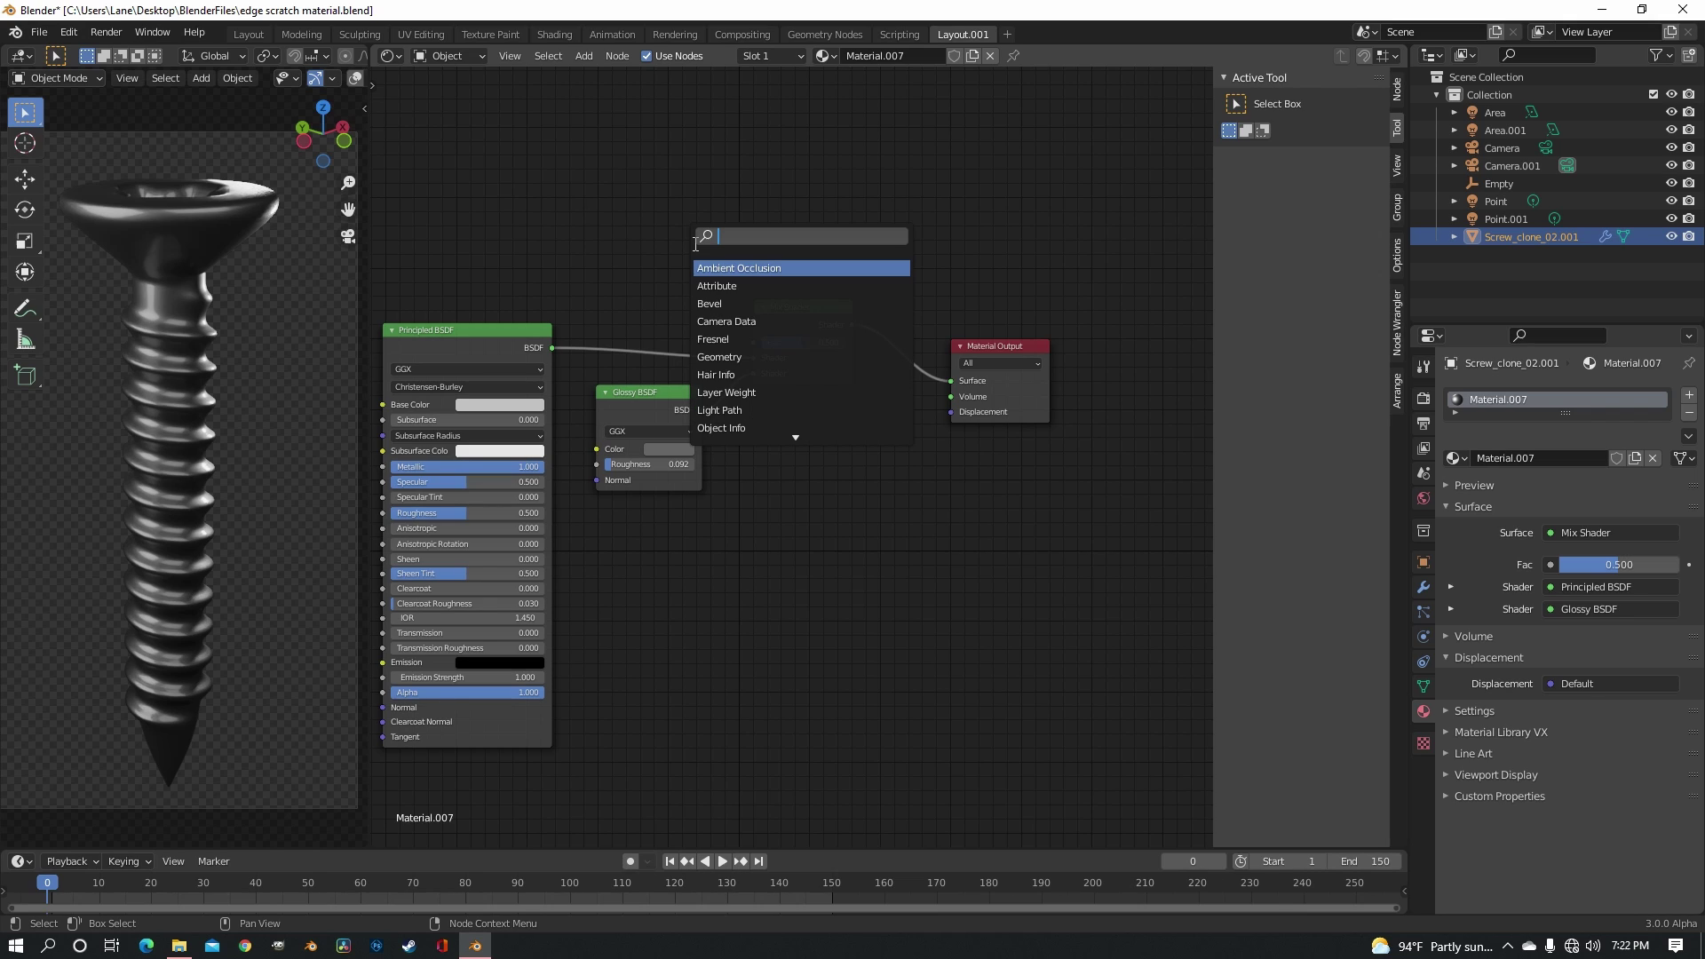
text(ambi)
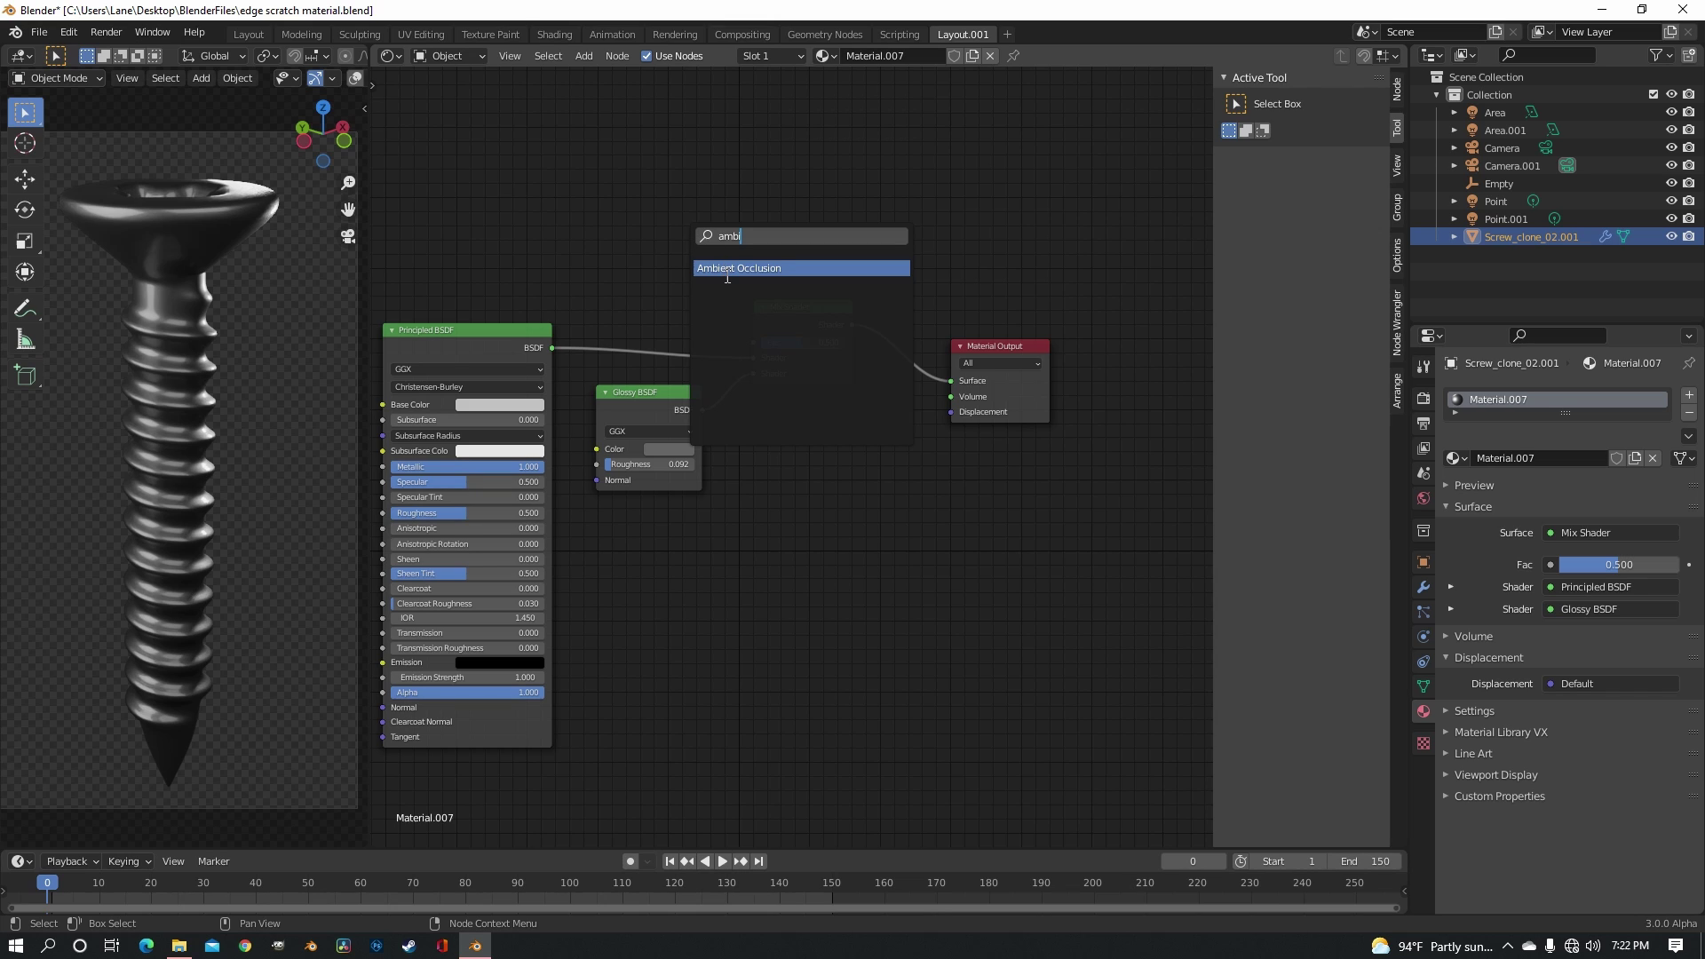
click(724, 268)
click(489, 195)
middle_drag(620, 211, 734, 233)
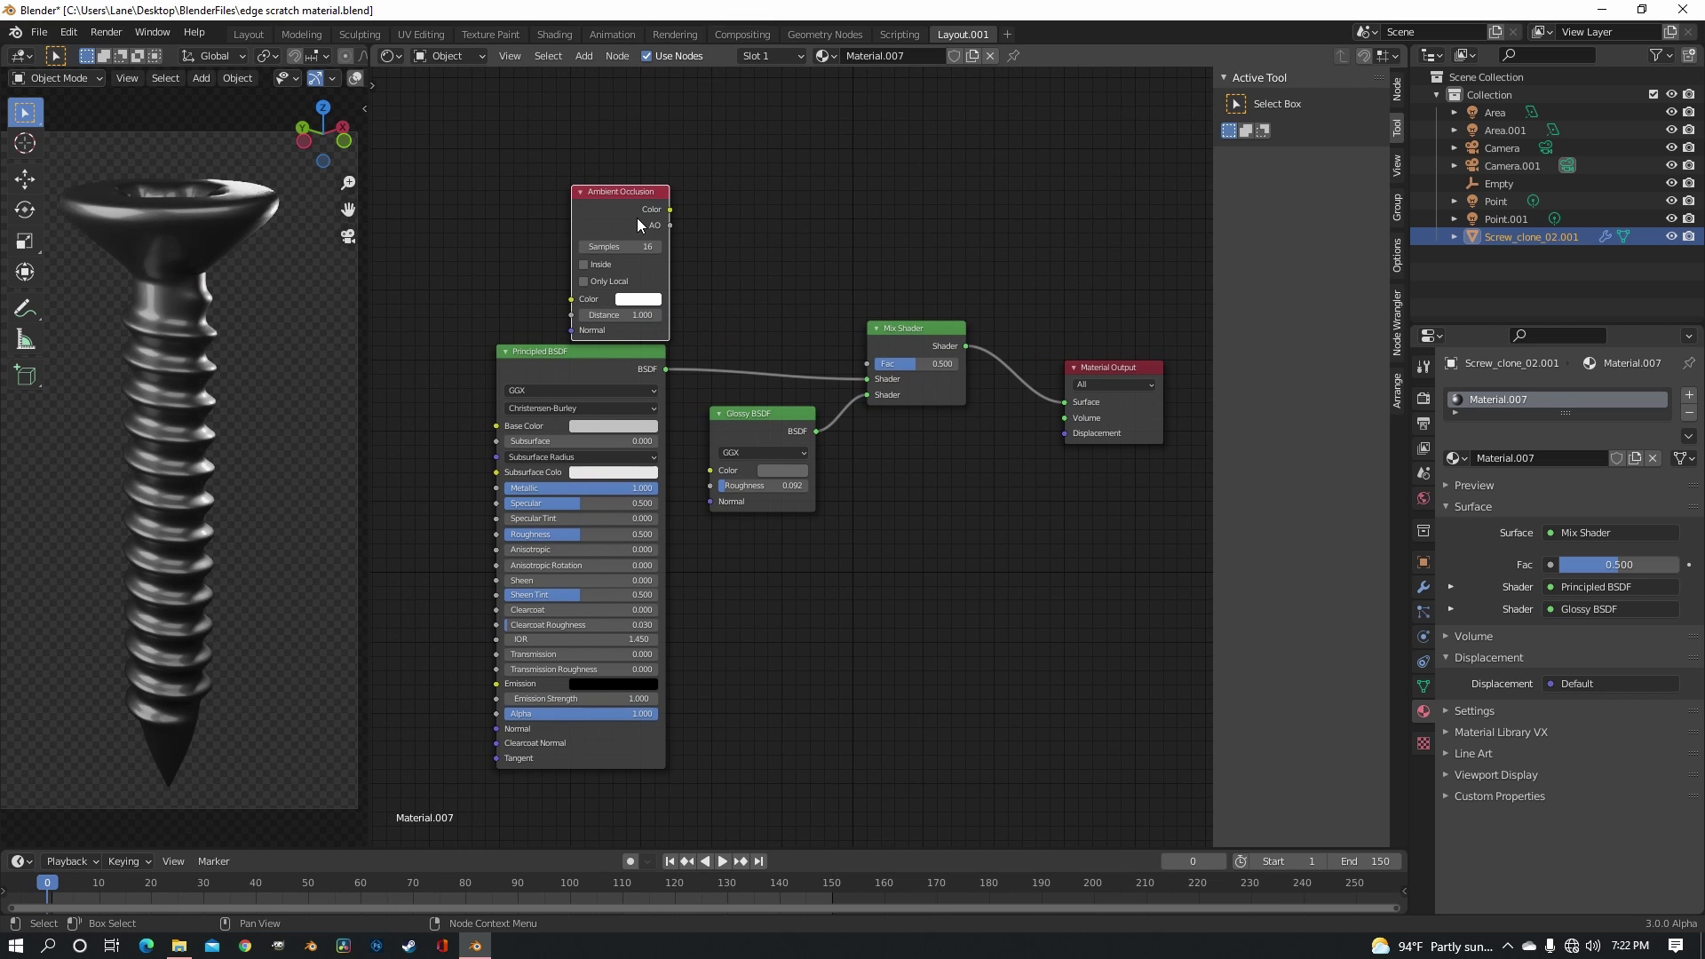
drag(670, 210, 869, 364)
drag(620, 212, 587, 172)
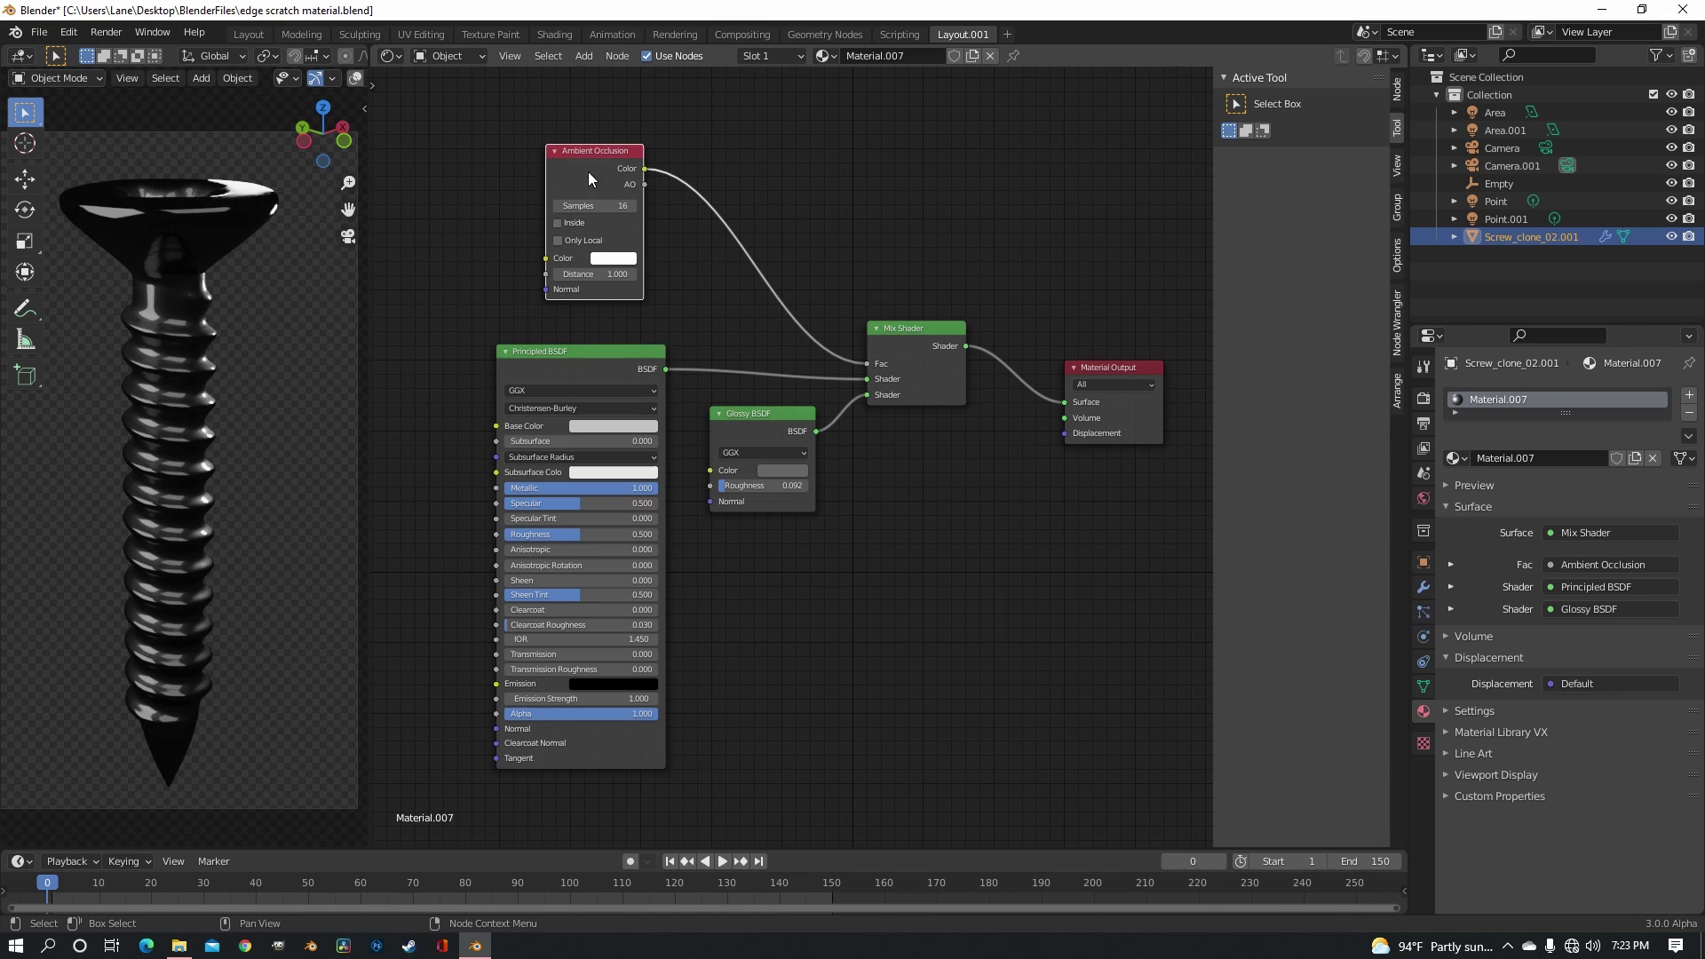
Insert a ColorRamp node into the link between the Ambient Occlusion node and the Mix Shader's Fac input
key(shift+a)
text(colo)
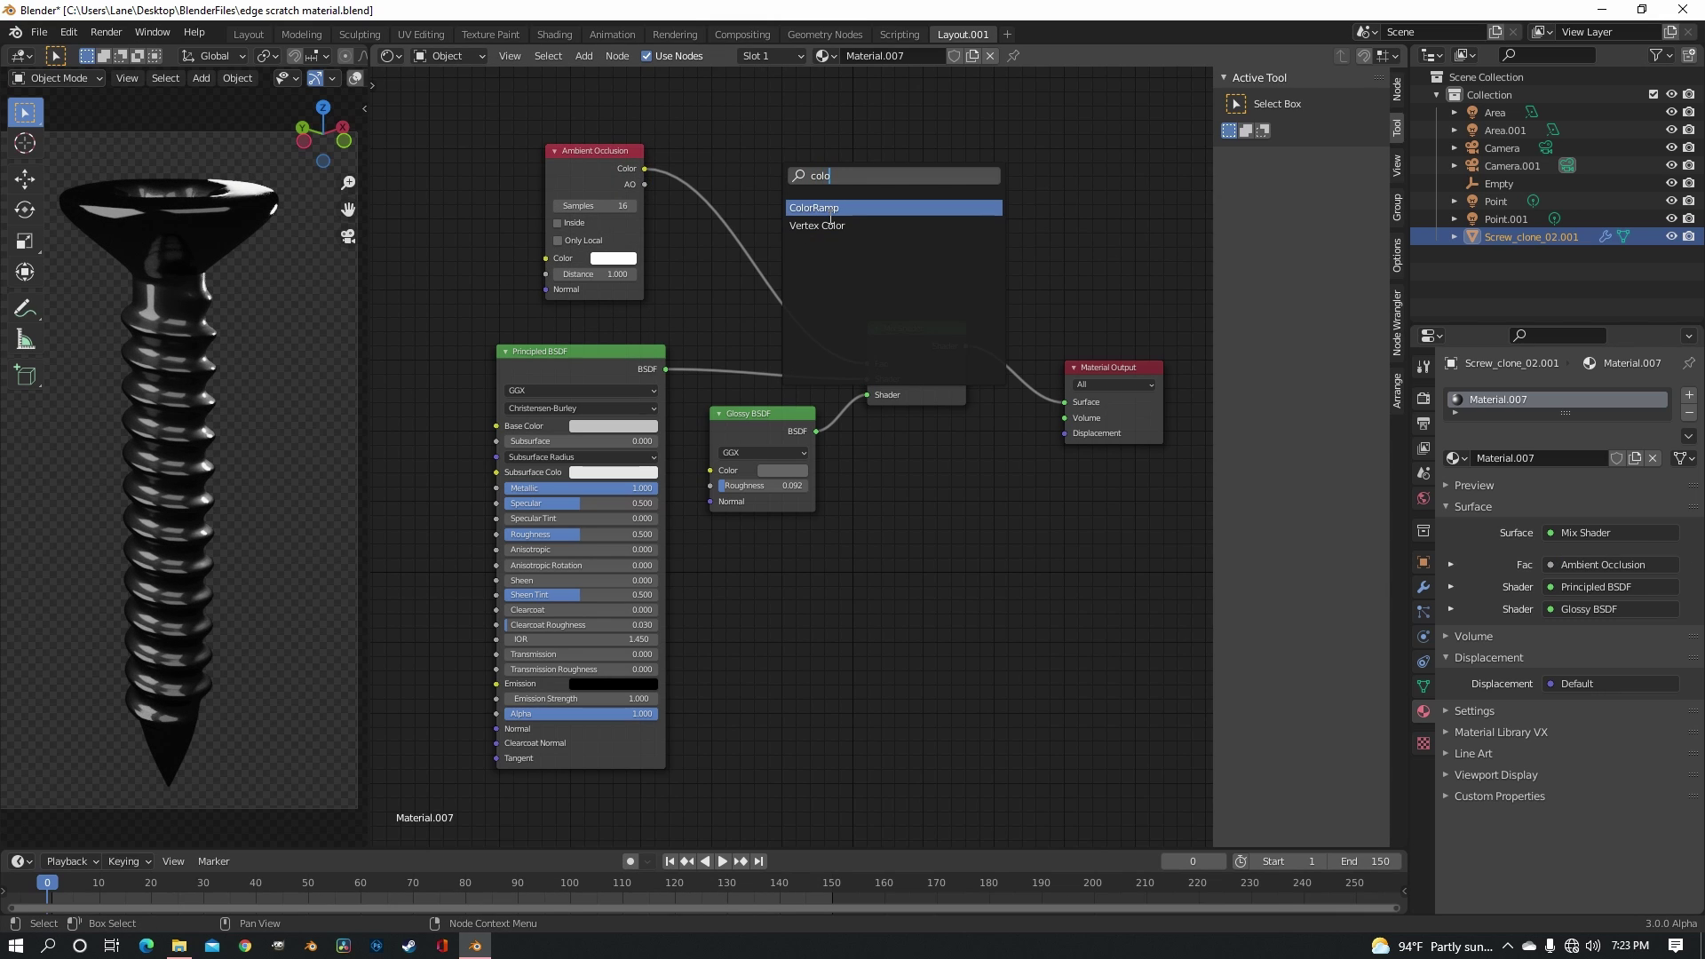
key(Return)
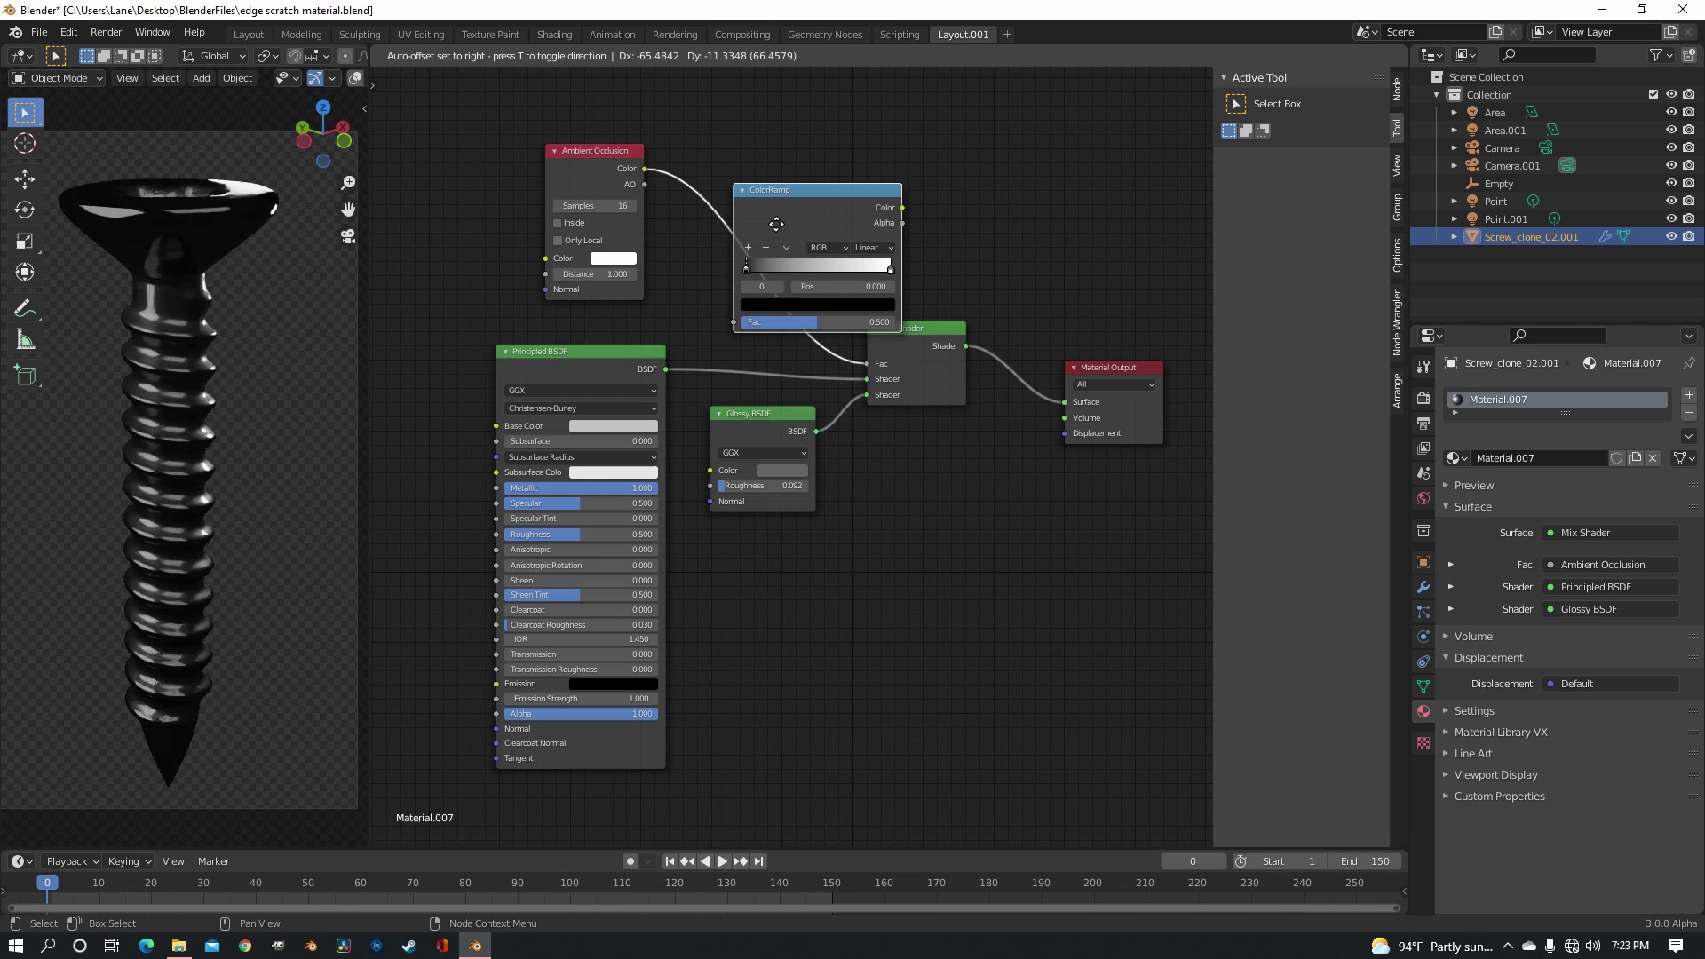
click(741, 206)
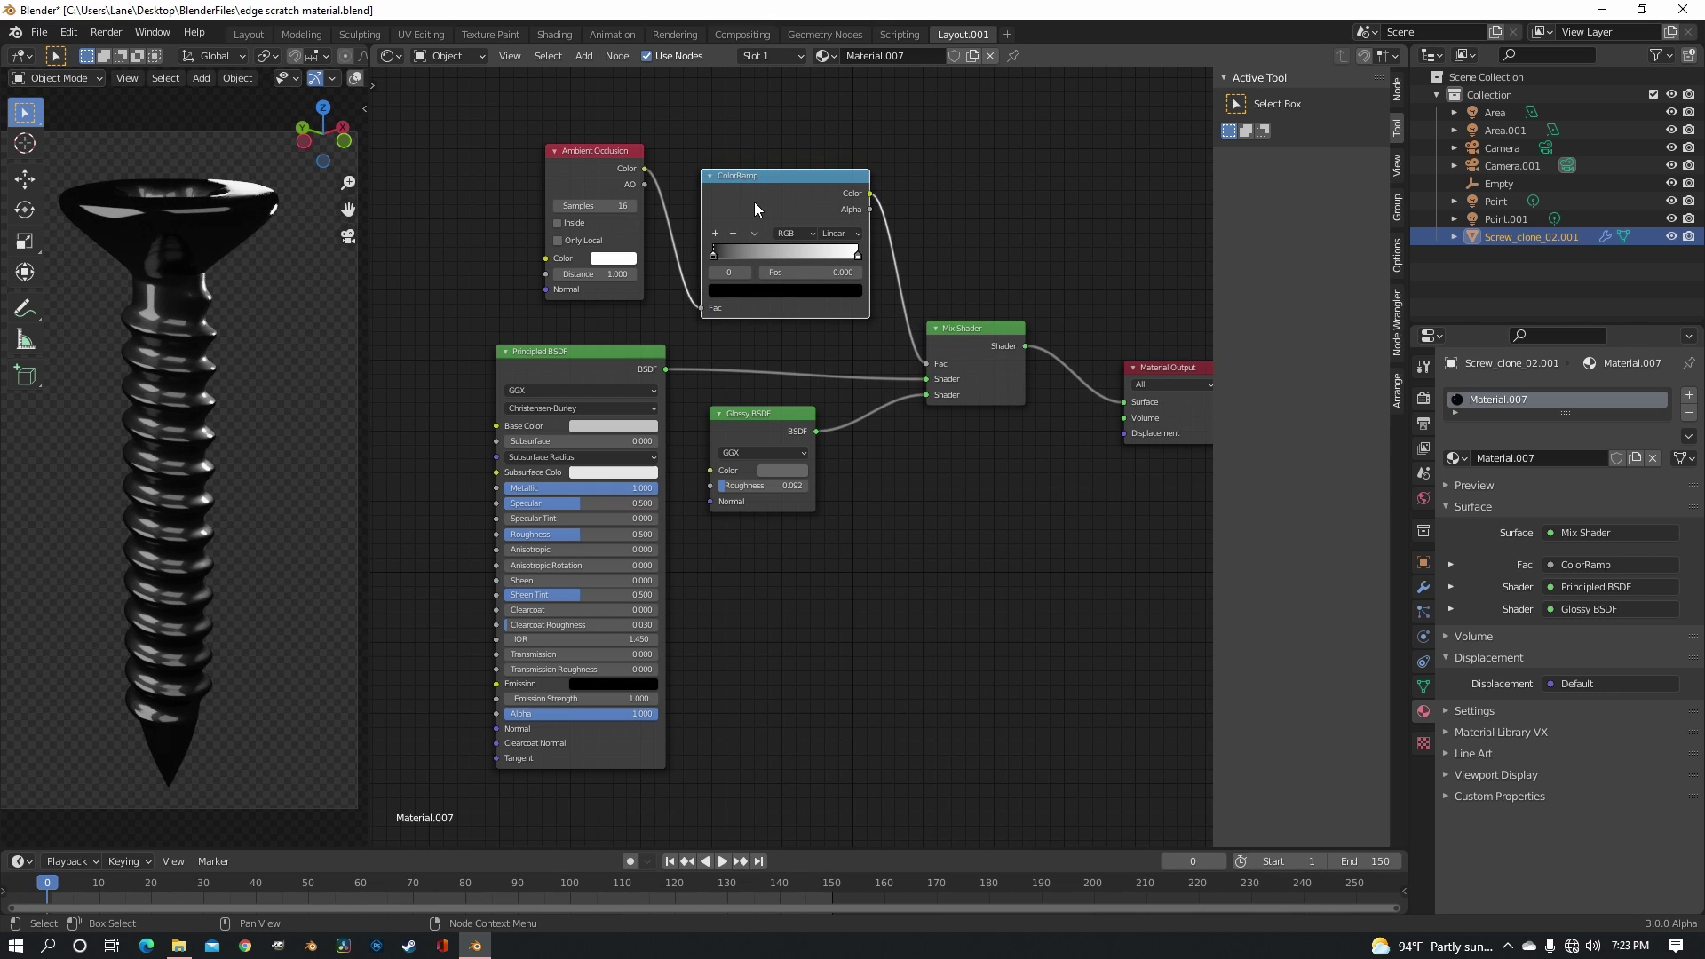
Move the ColorRamp's black stop to about 0.941 and enable Inside and Only Local on the Ambient Occlusion node
drag(712, 254, 850, 258)
scroll(231, 426, up, 6)
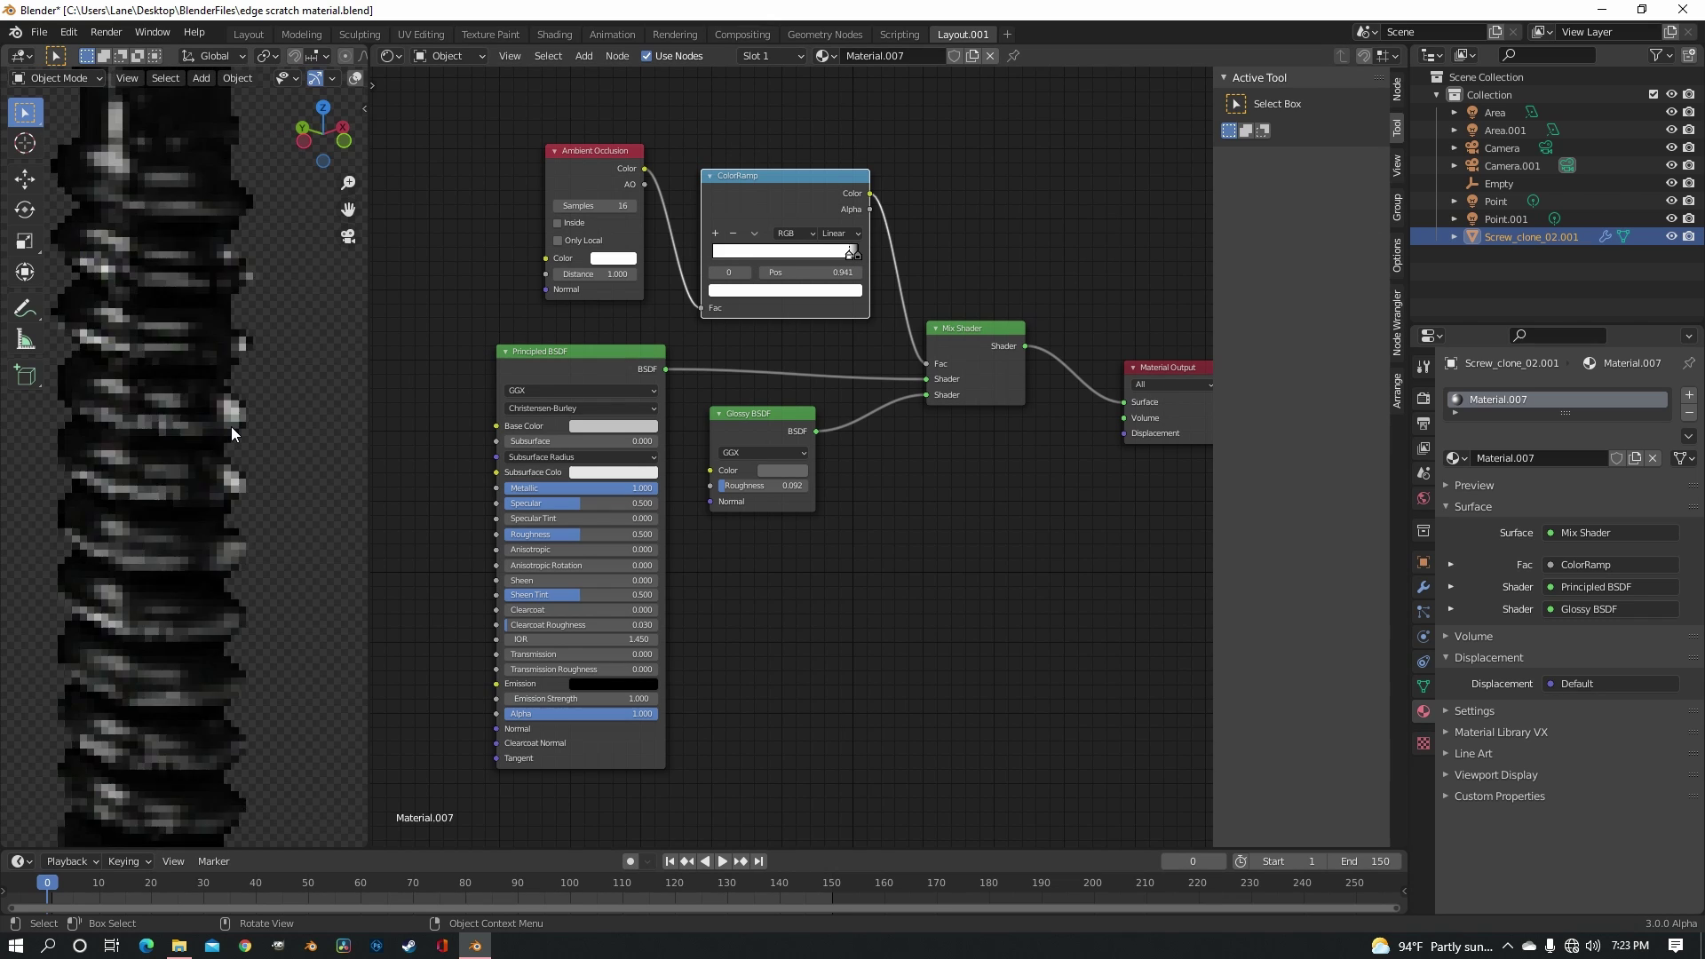
scroll(232, 418, down, 2)
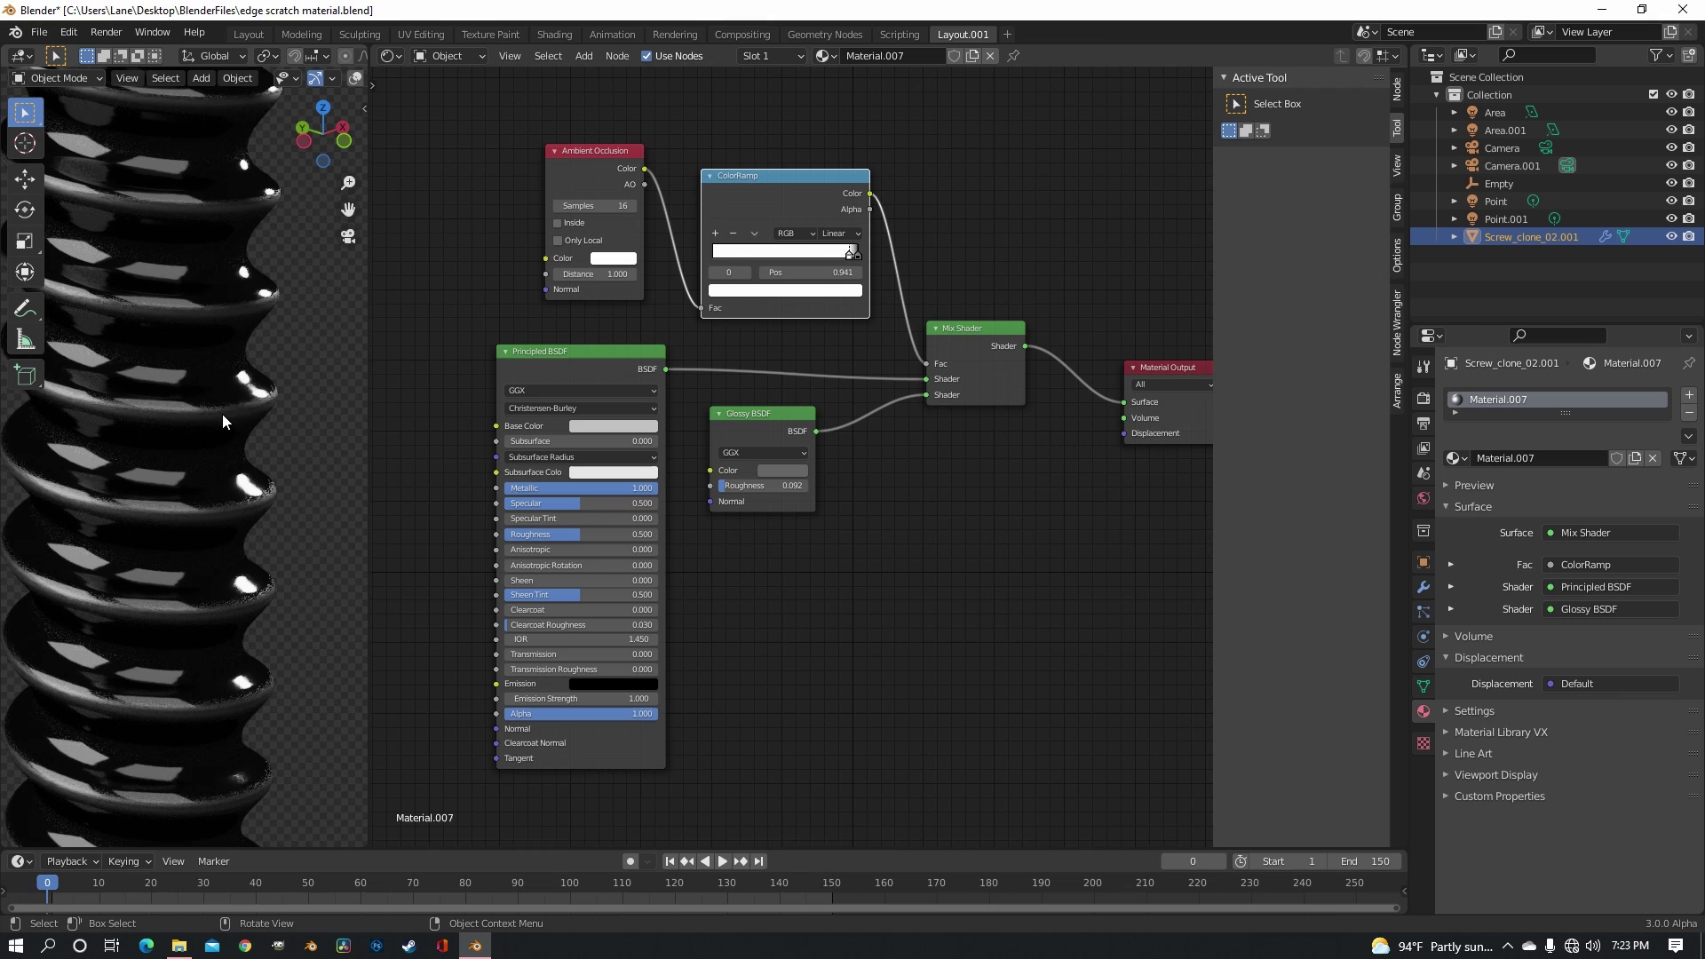
scroll(164, 384, down, 1)
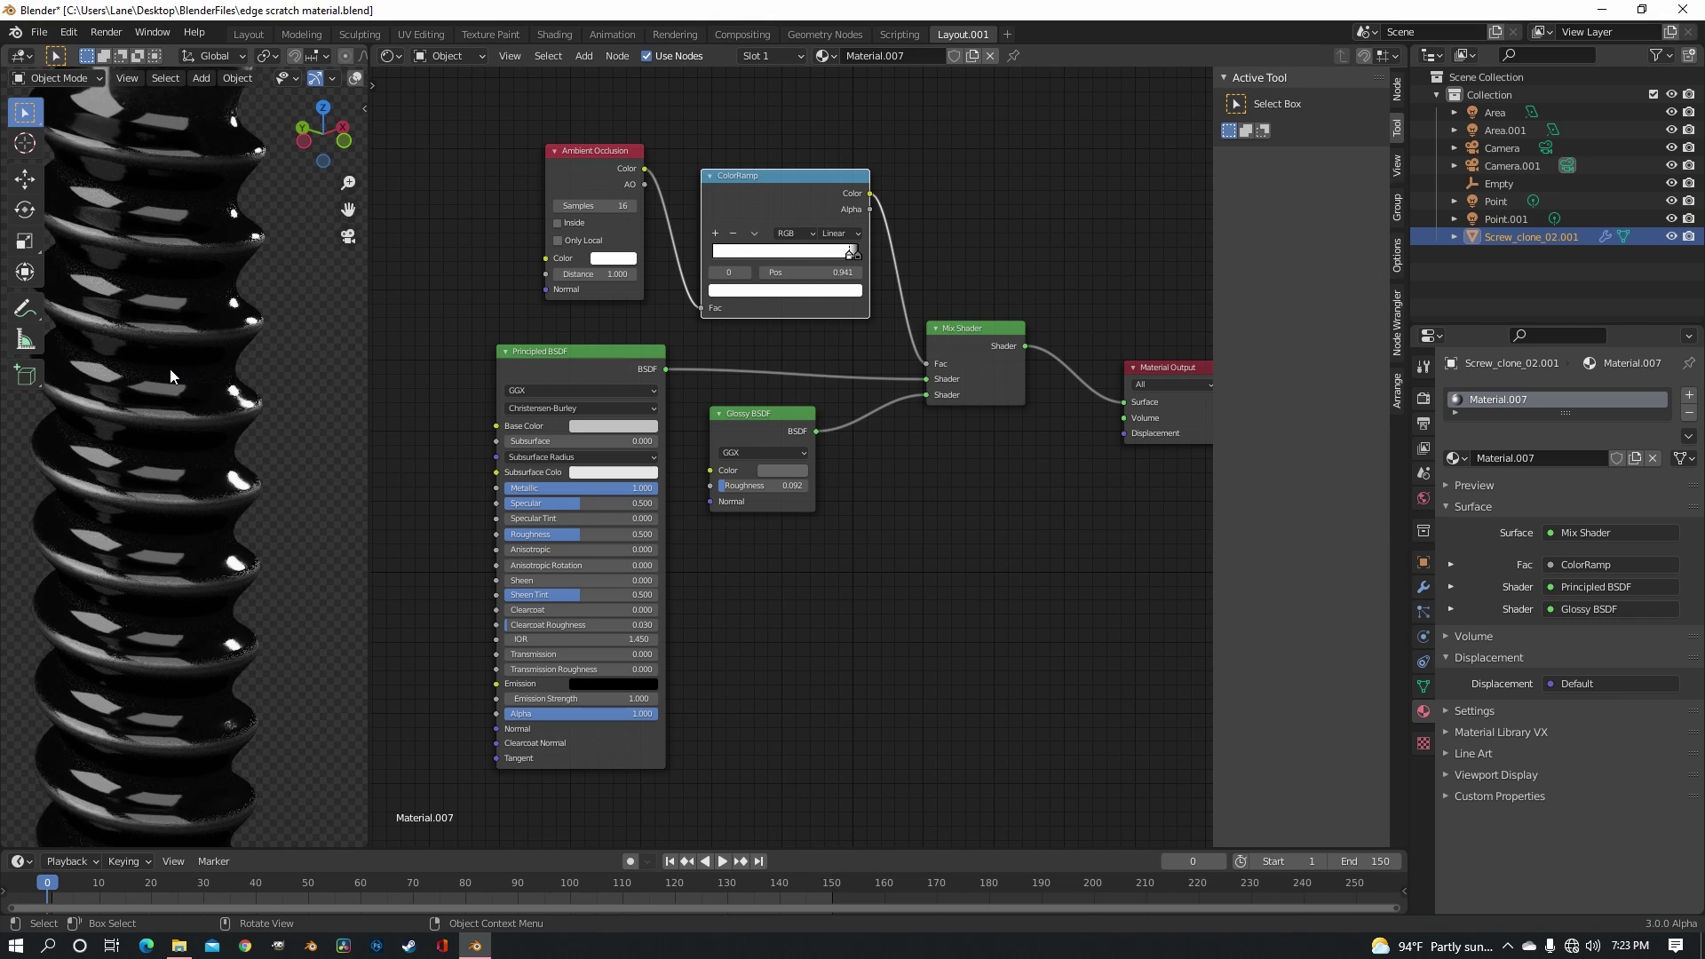
click(558, 223)
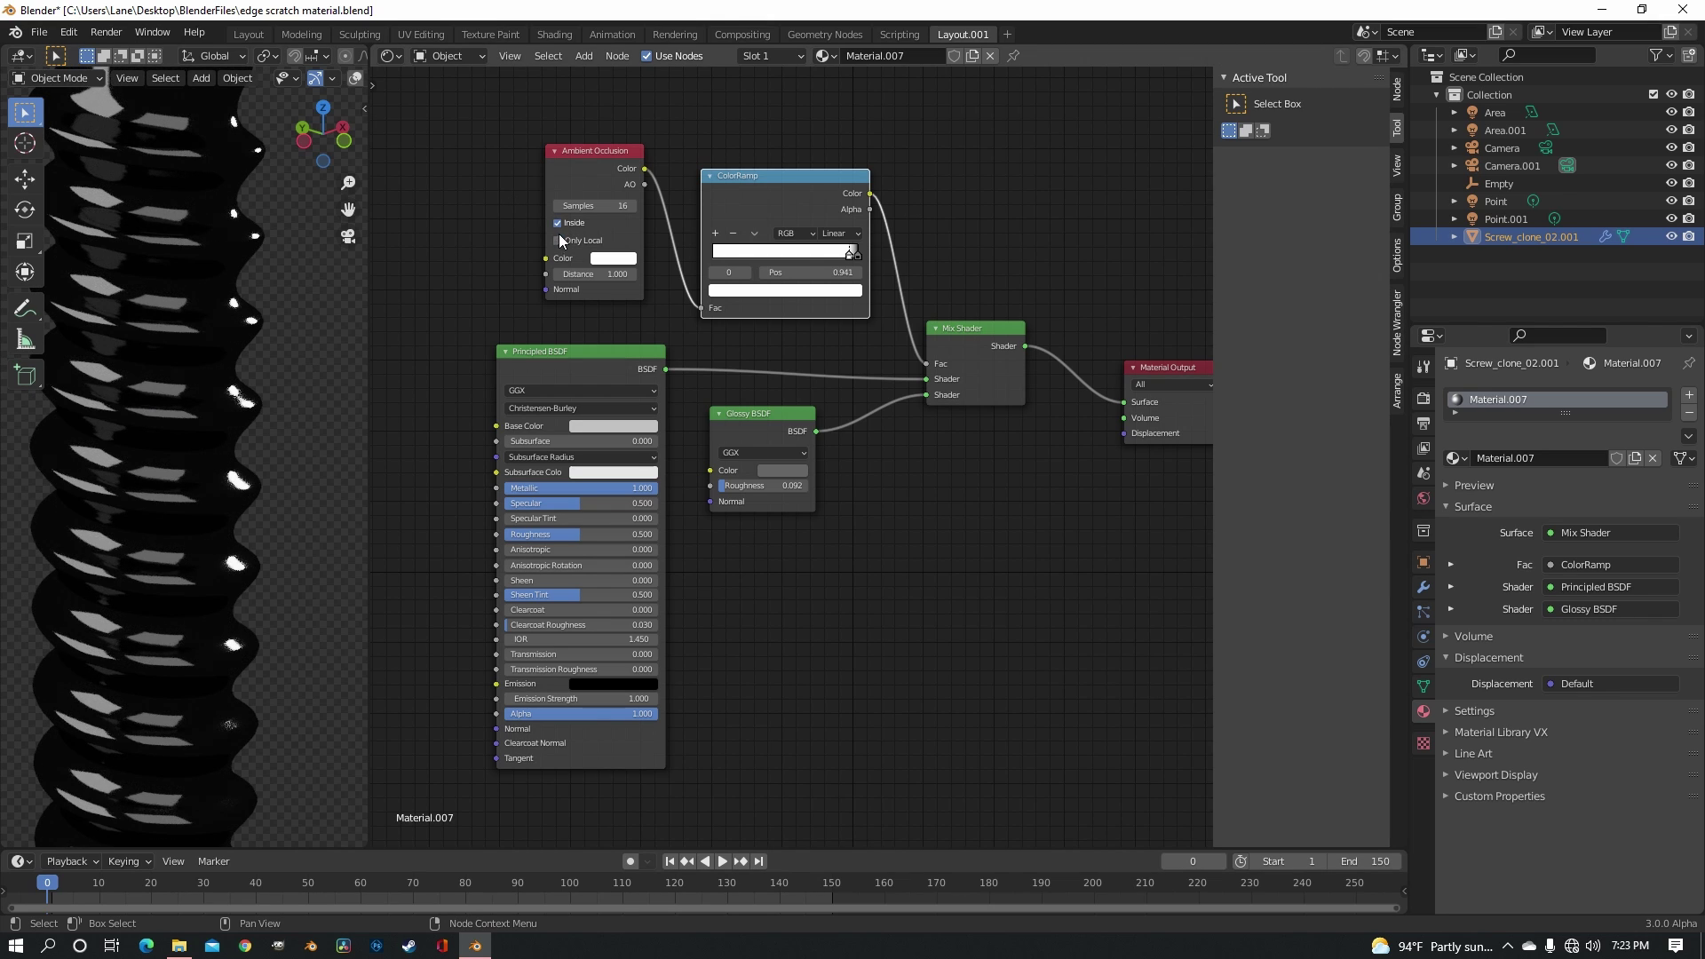
click(559, 240)
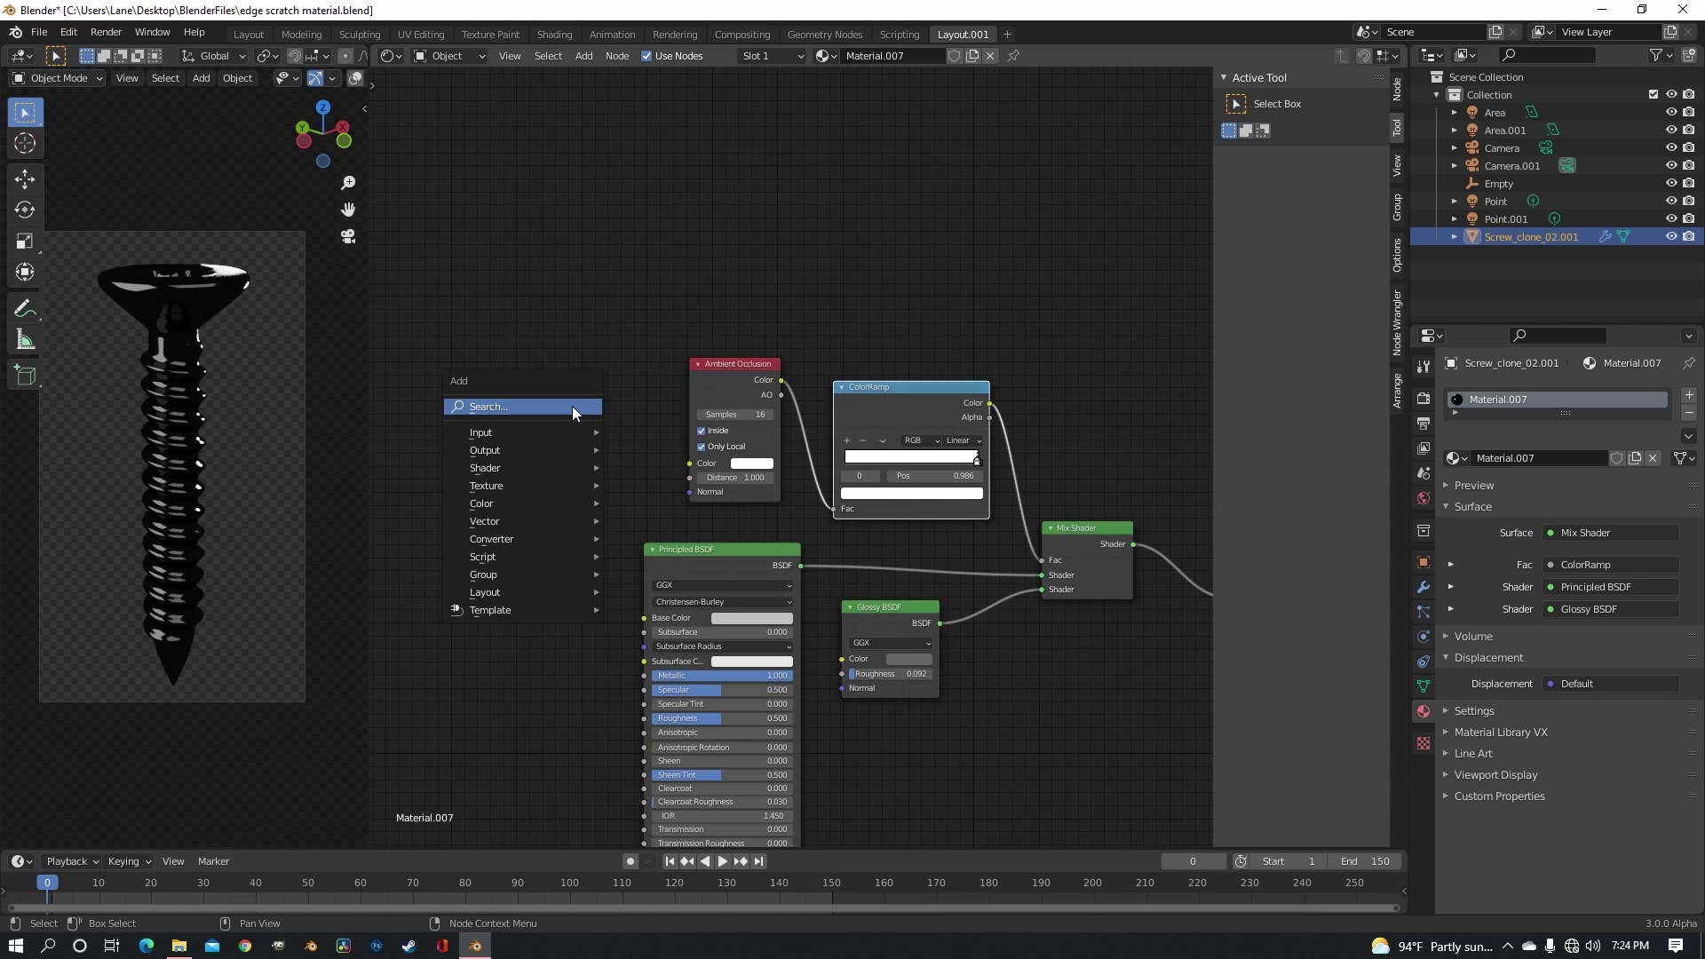
Add a Geometry node beside the Ambient Occlusion node and connect its Pointiness output to the Distance input
click(571, 407)
text(geom)
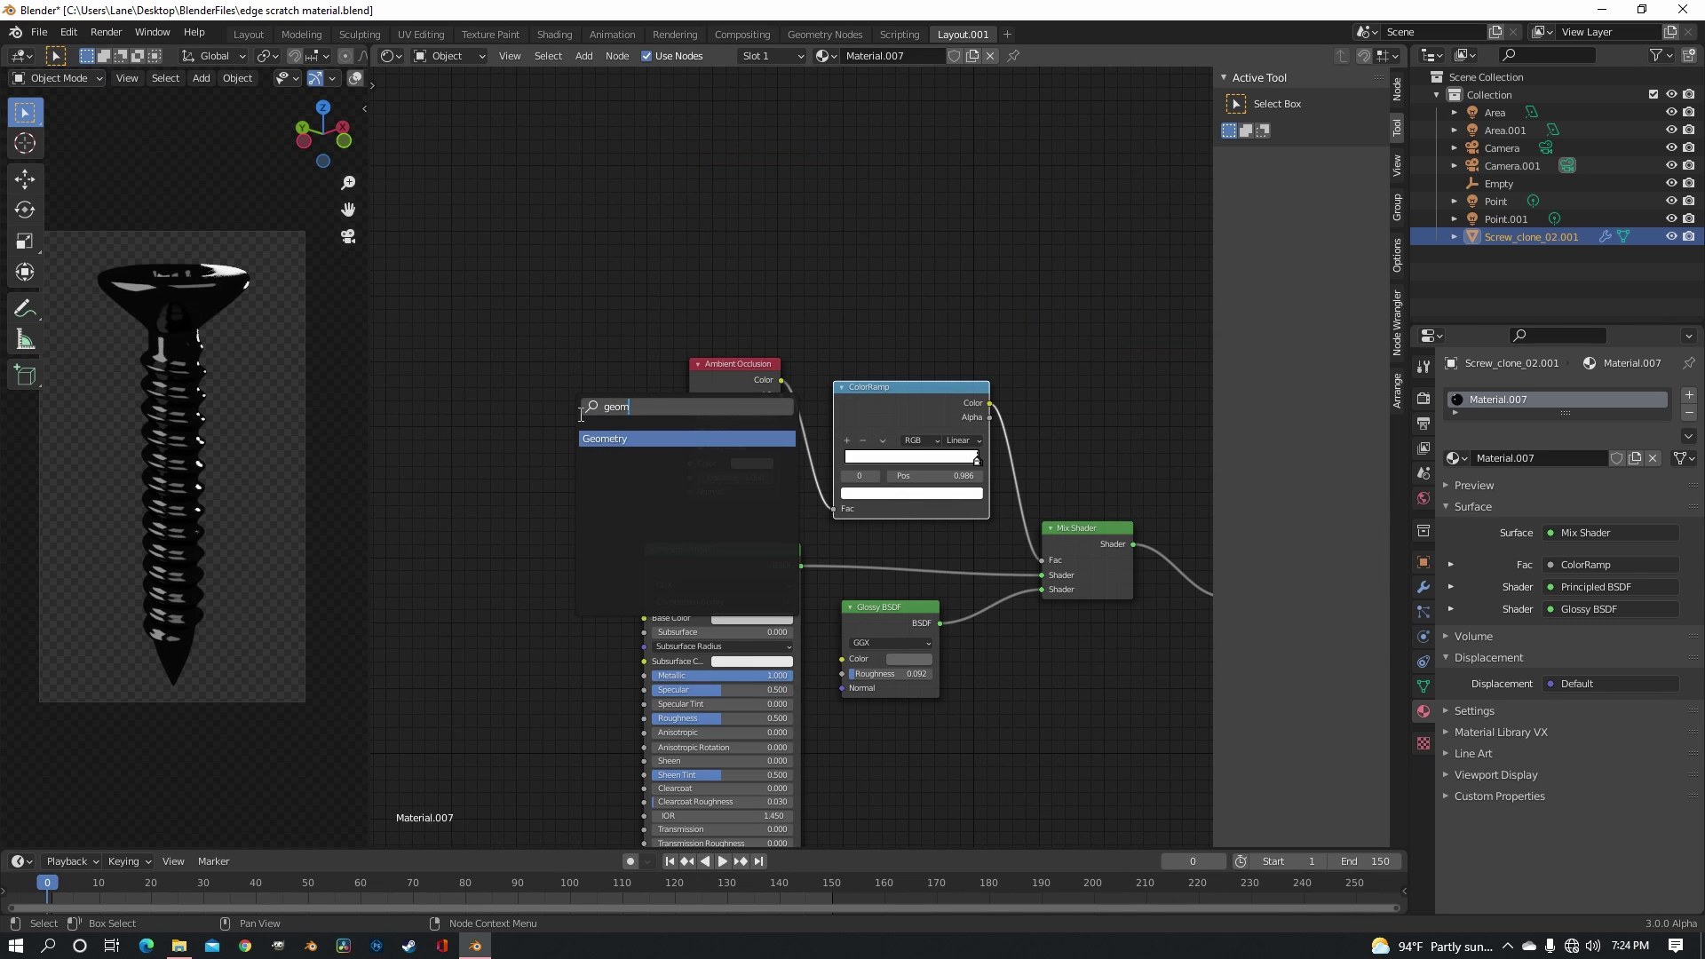
click(601, 439)
click(503, 446)
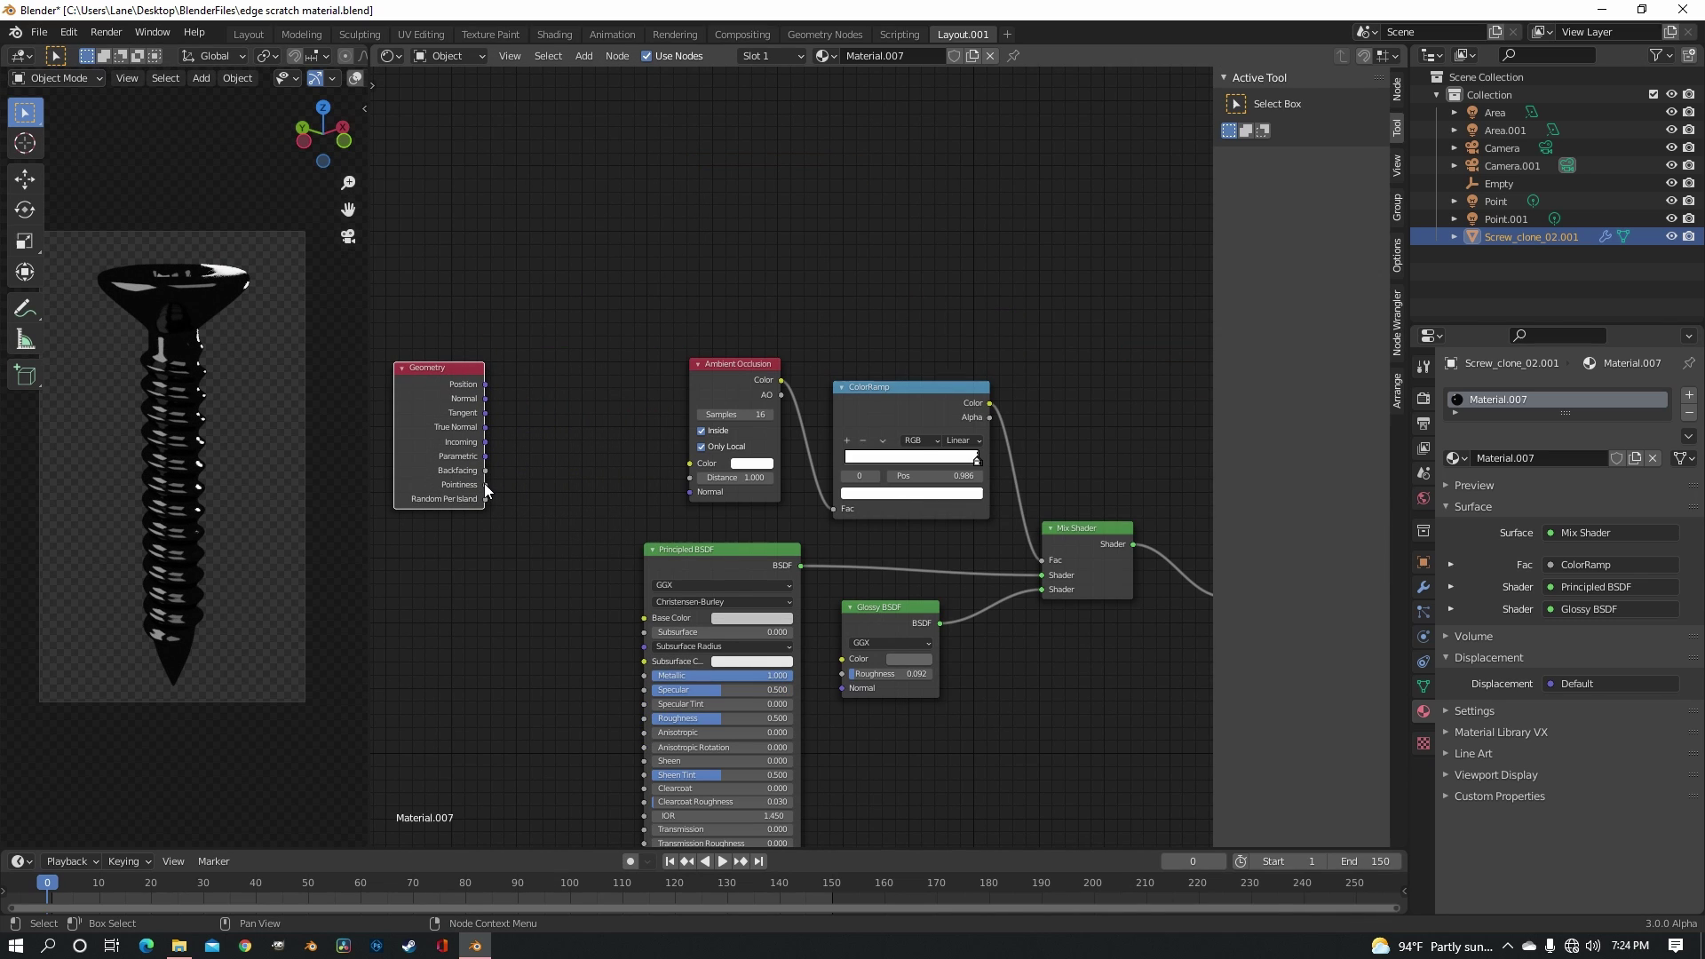
drag(486, 483, 690, 478)
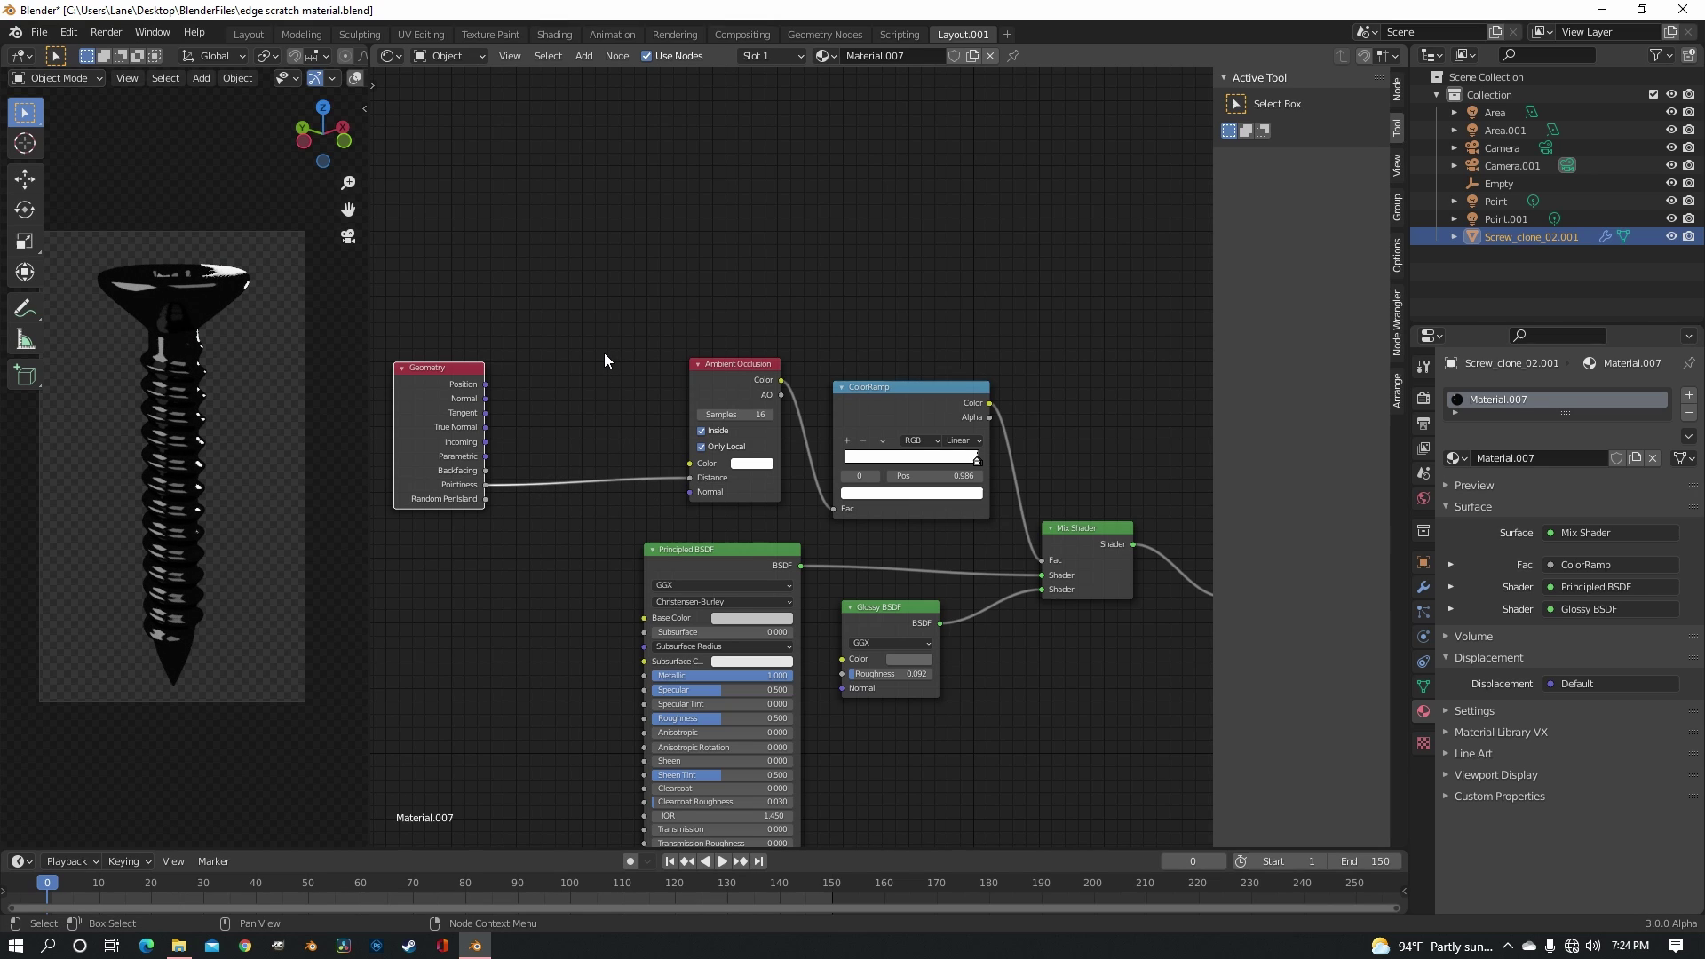
Insert a ColorRamp node into the link between the Geometry node's Pointiness output and the Ambient Occlusion node's Distance input
key(shift+a)
click(597, 323)
text(colo)
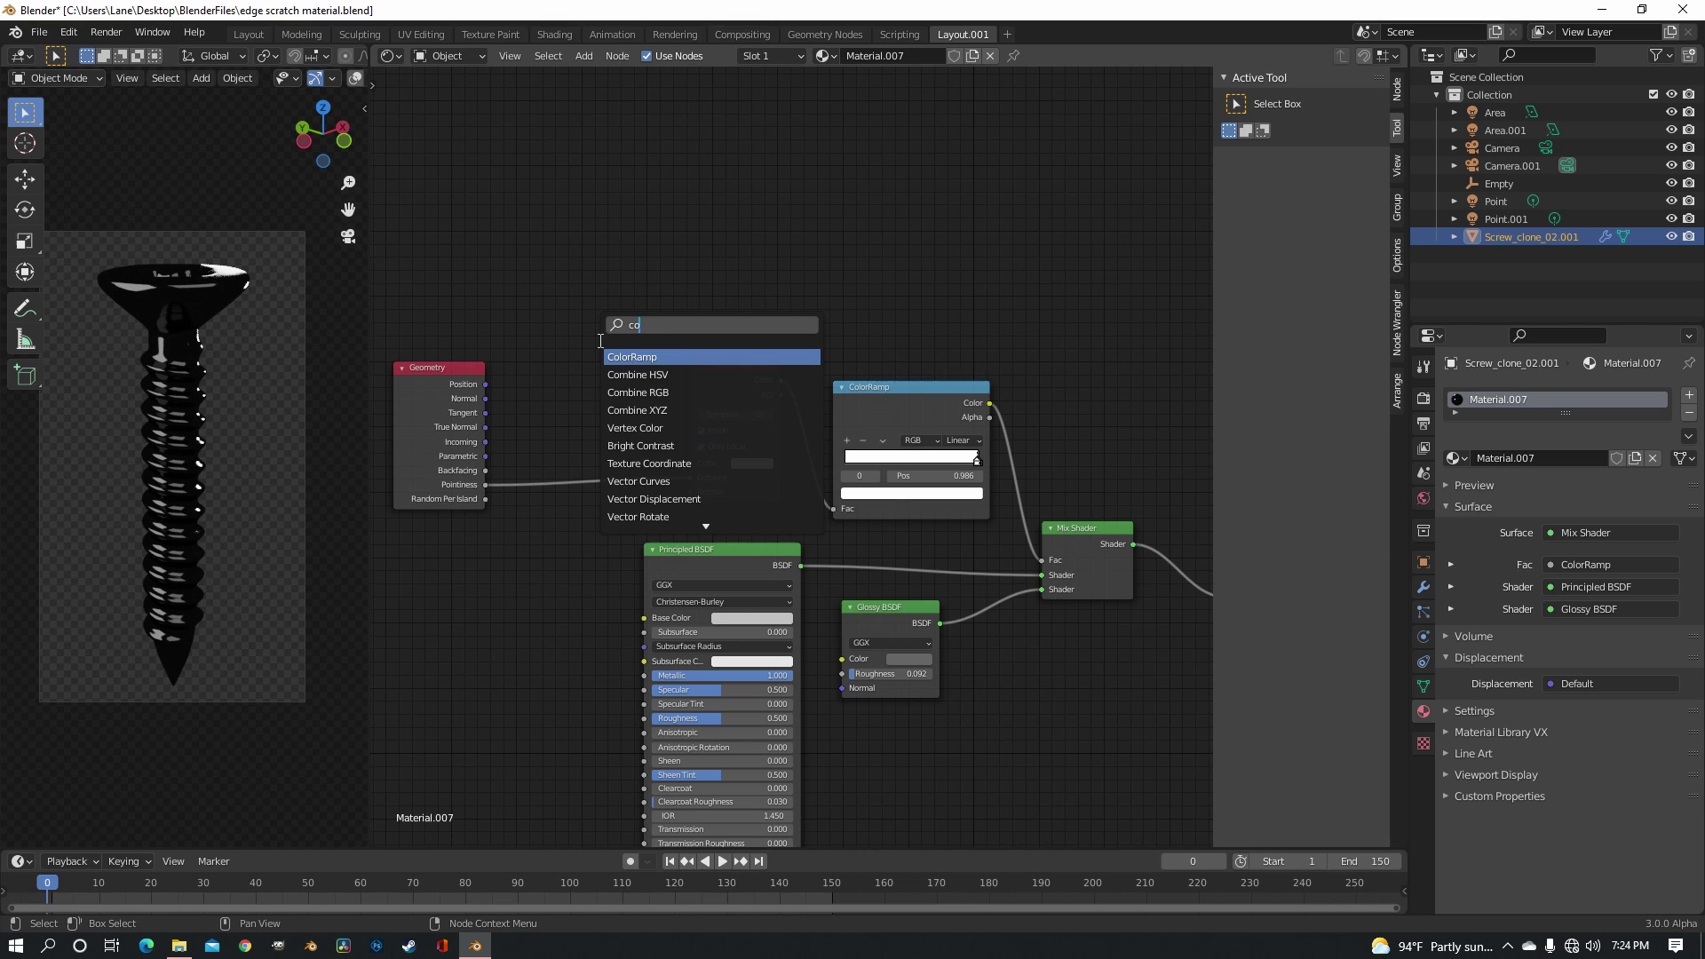
click(643, 360)
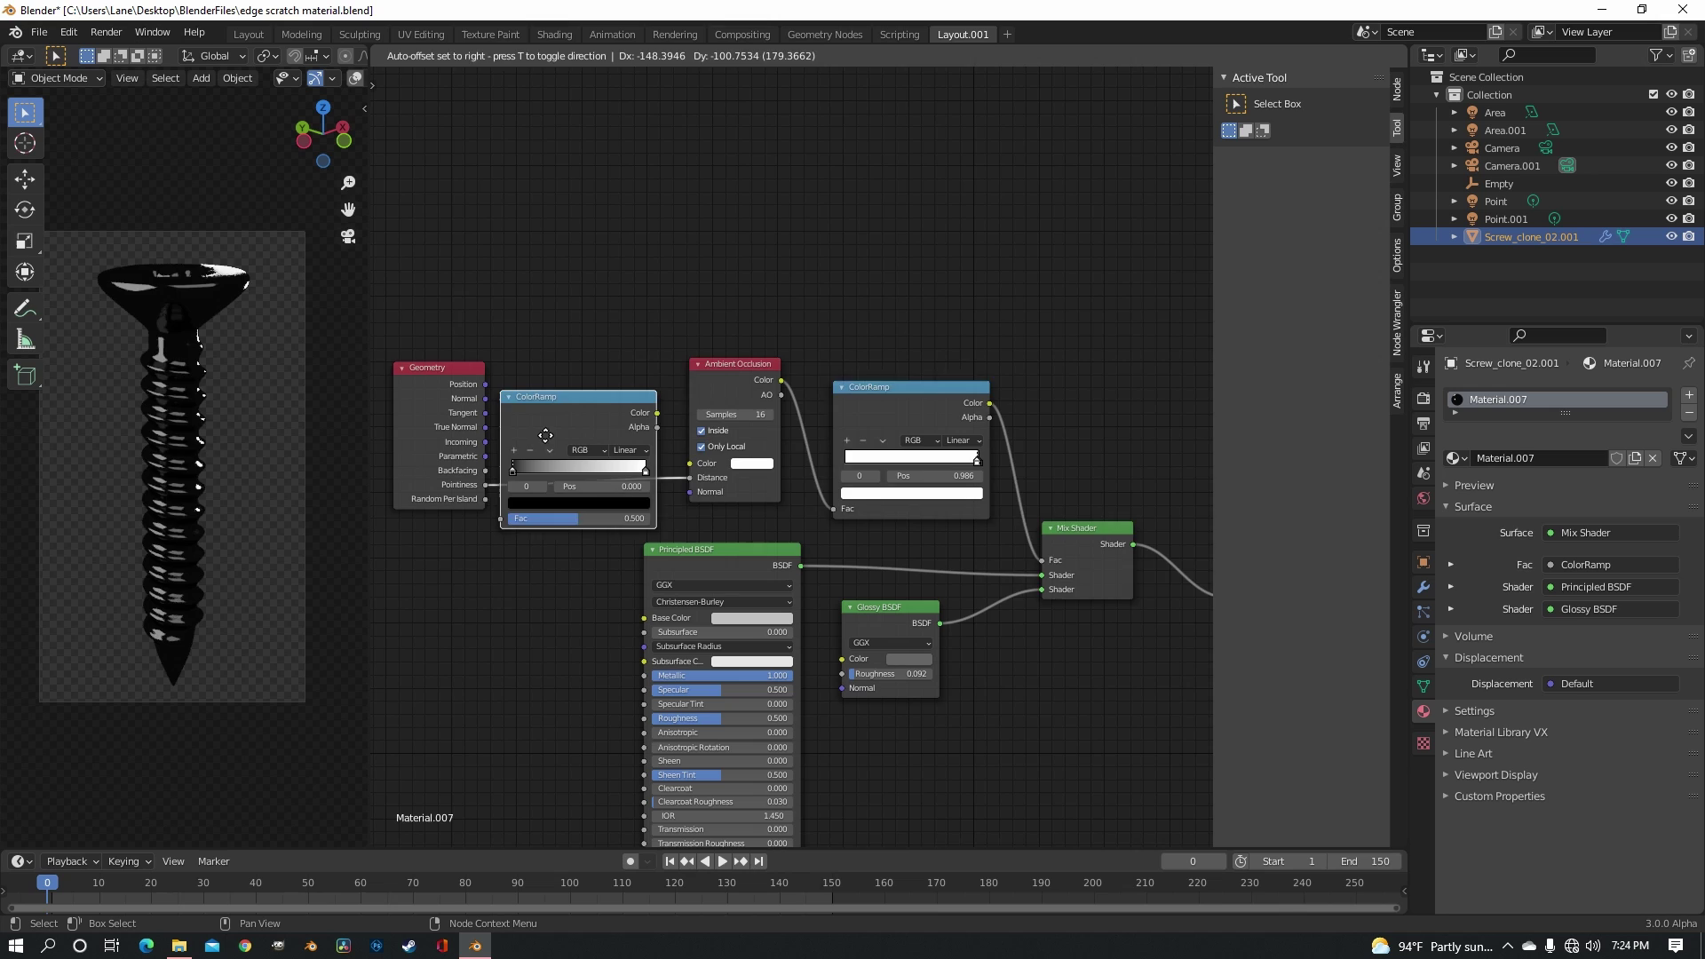
click(546, 431)
Insert a Clamp node into the link between the new ColorRamp and the Ambient Occlusion node's Distance input
key(shift+a)
click(689, 292)
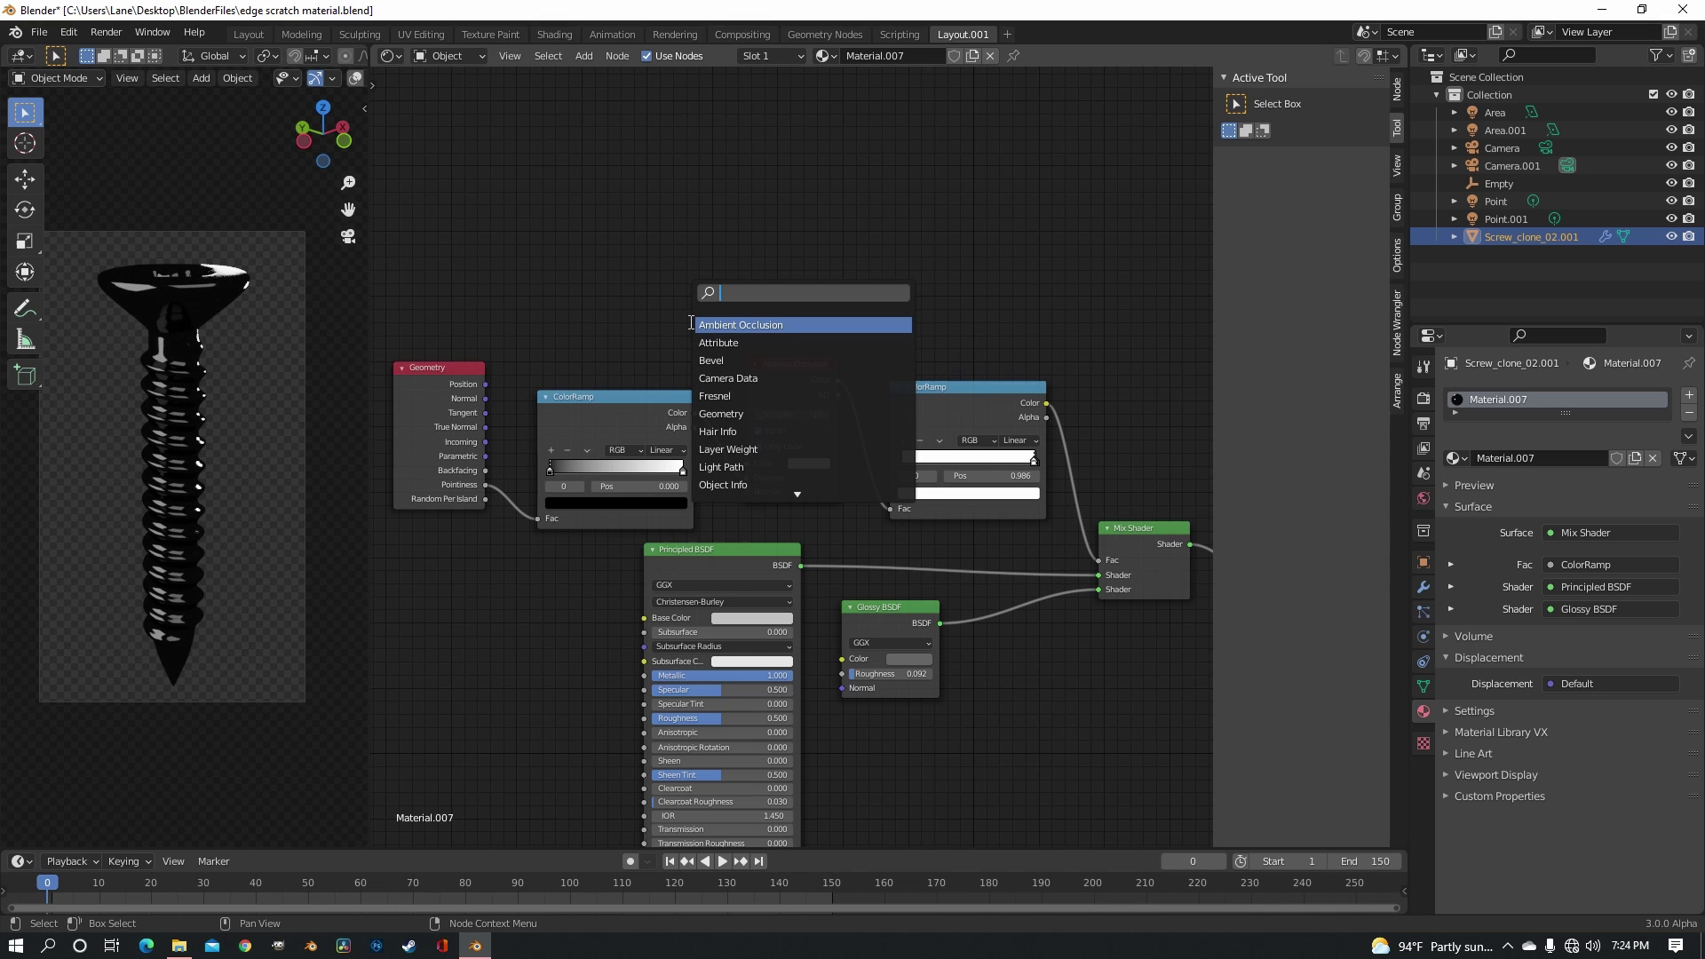
text(clamp)
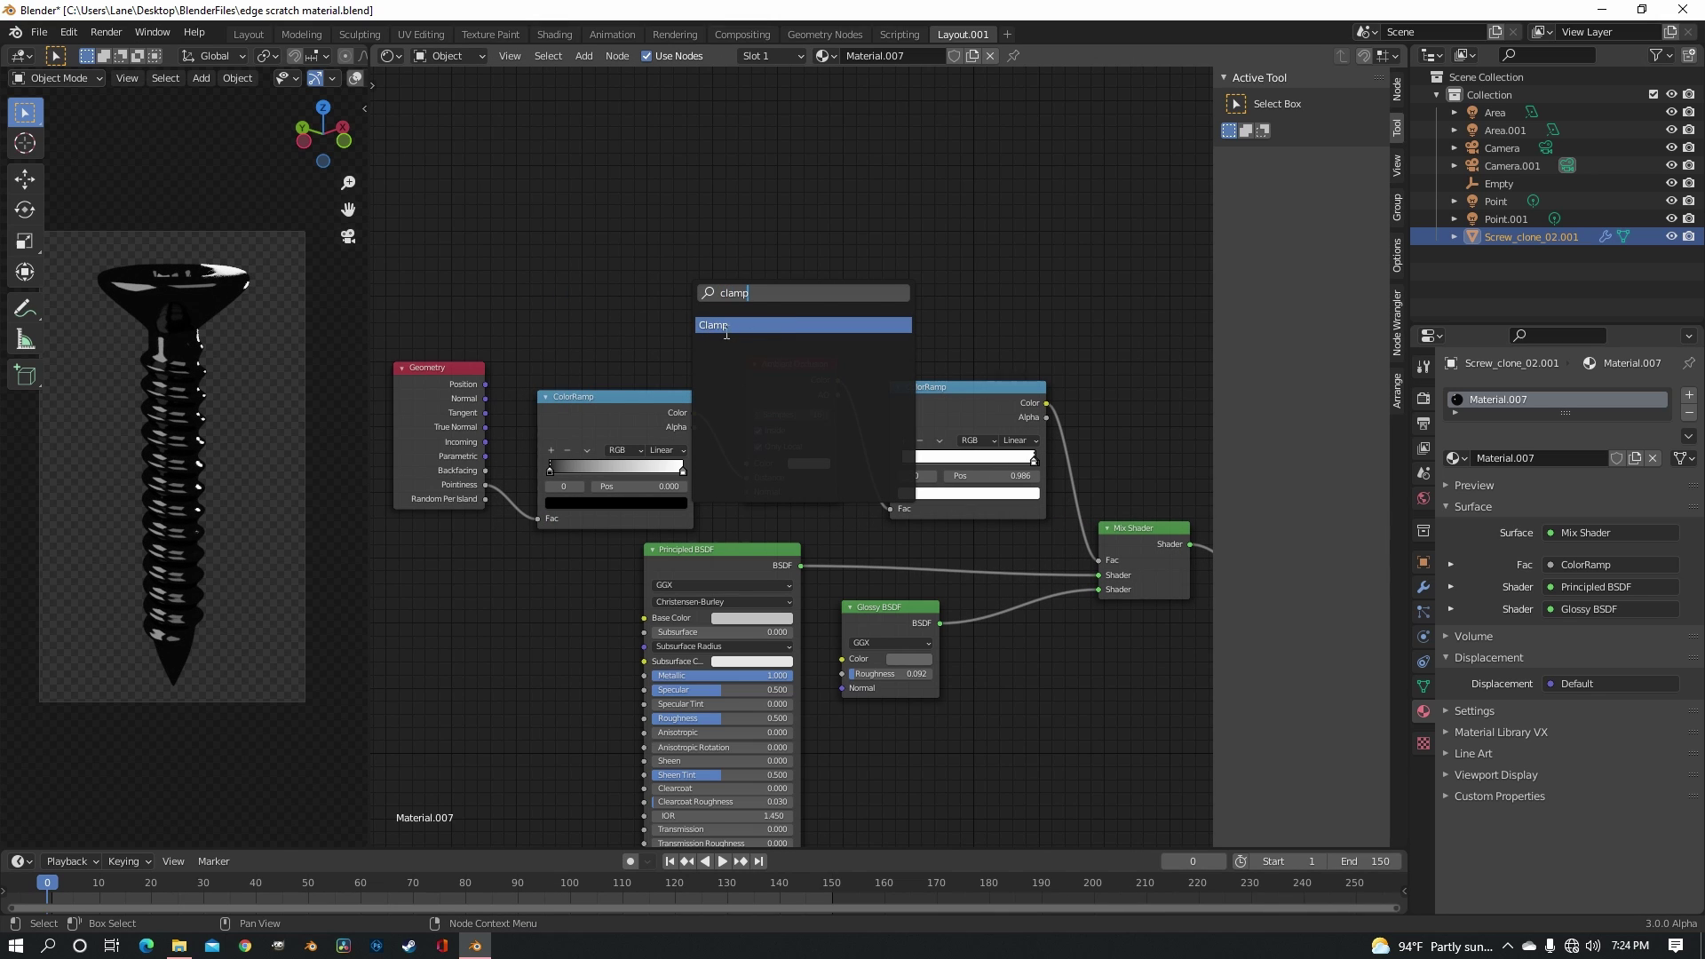
key(Return)
click(758, 381)
Swap the order of the stops on the ColorRamp feeding the Clamp node, with black at 0.332 and white just before it
scroll(758, 381, up, 2)
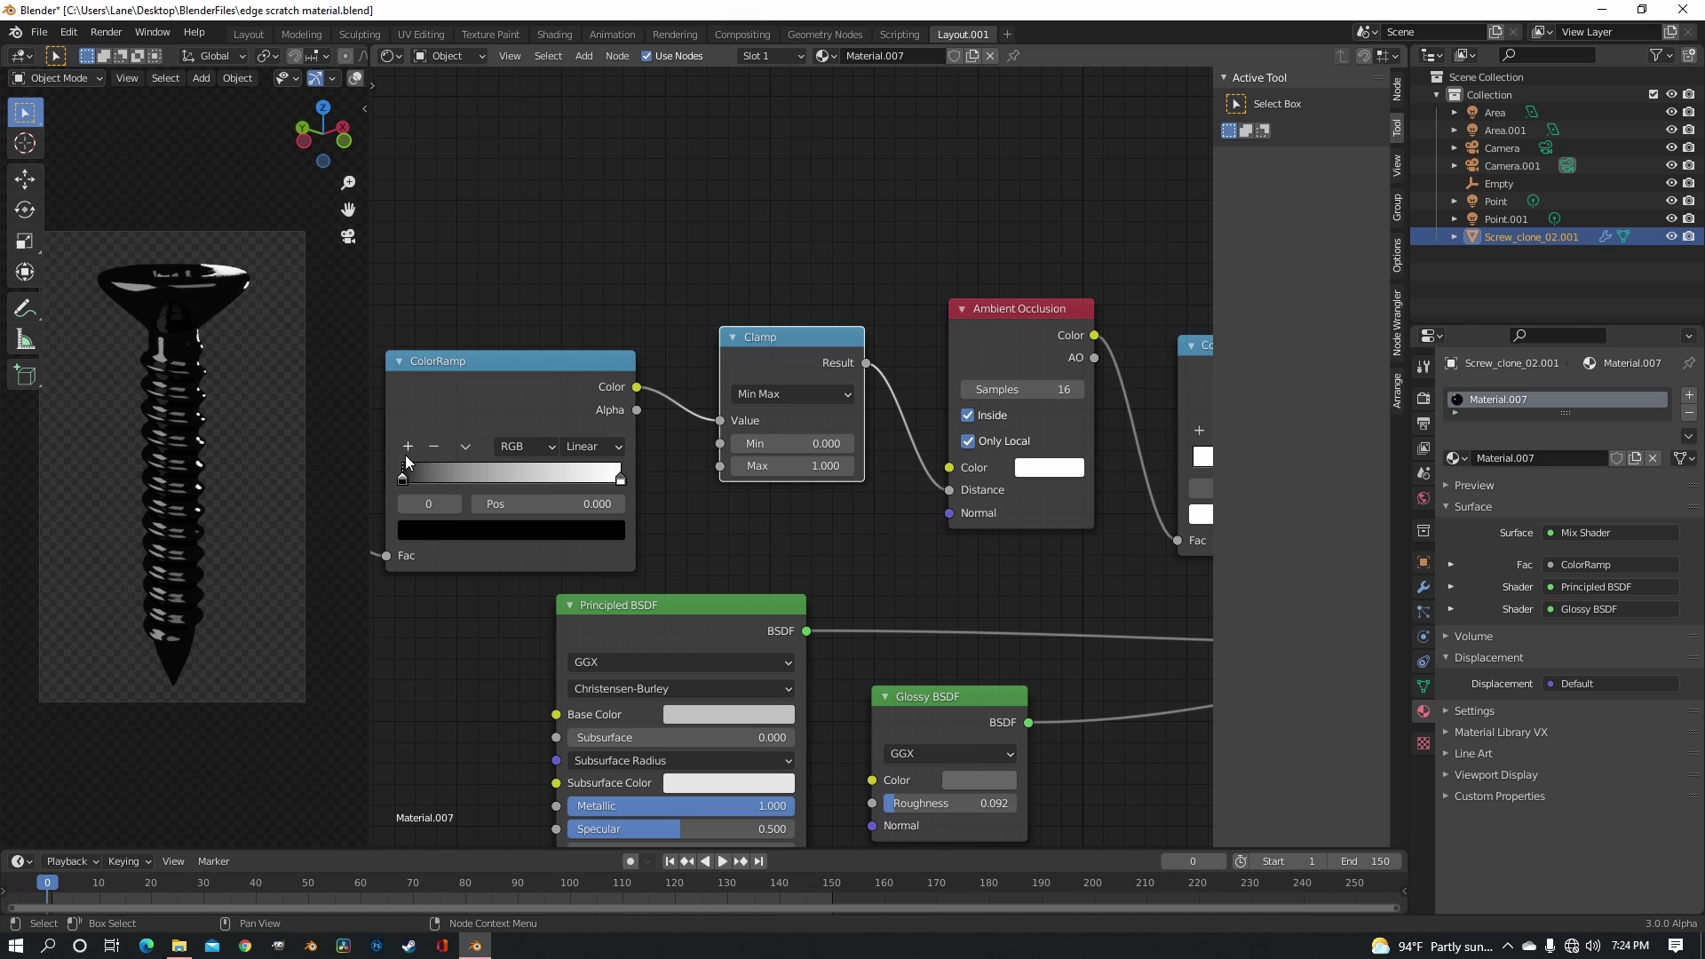
drag(404, 477, 472, 479)
drag(620, 479, 476, 477)
scroll(477, 482, up, 2)
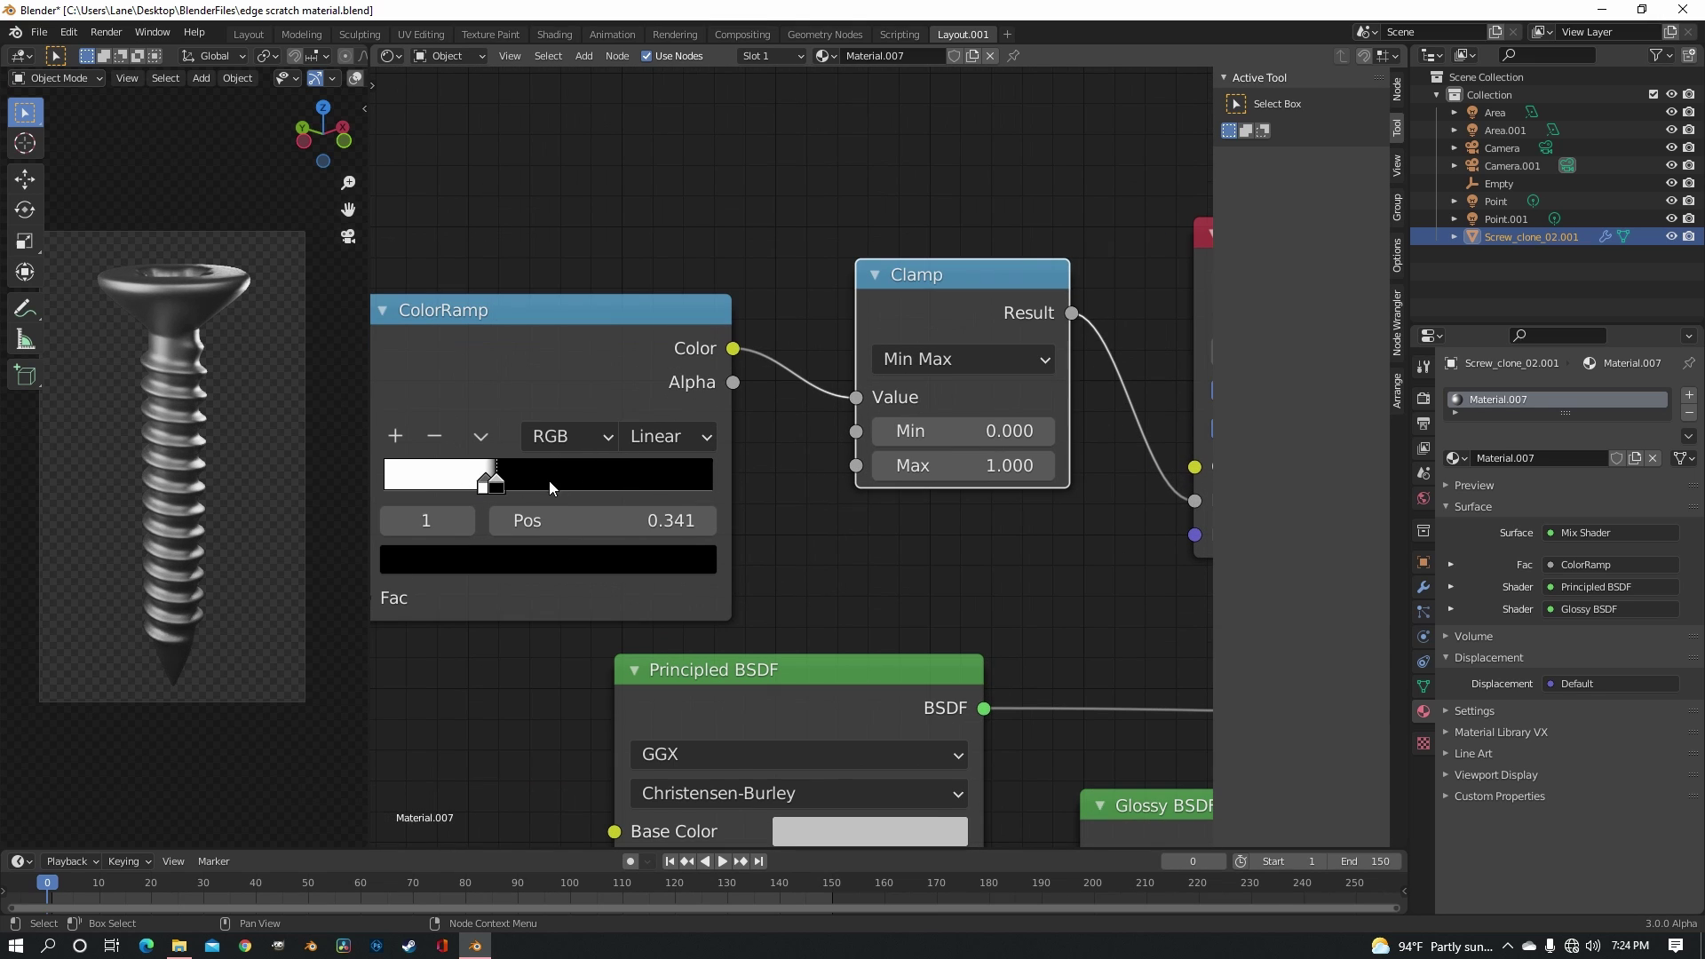
drag(484, 485, 486, 485)
Brighten that ColorRamp's black stop to an HSV value of 0.026 and inspect the screw's threads and head
click(529, 559)
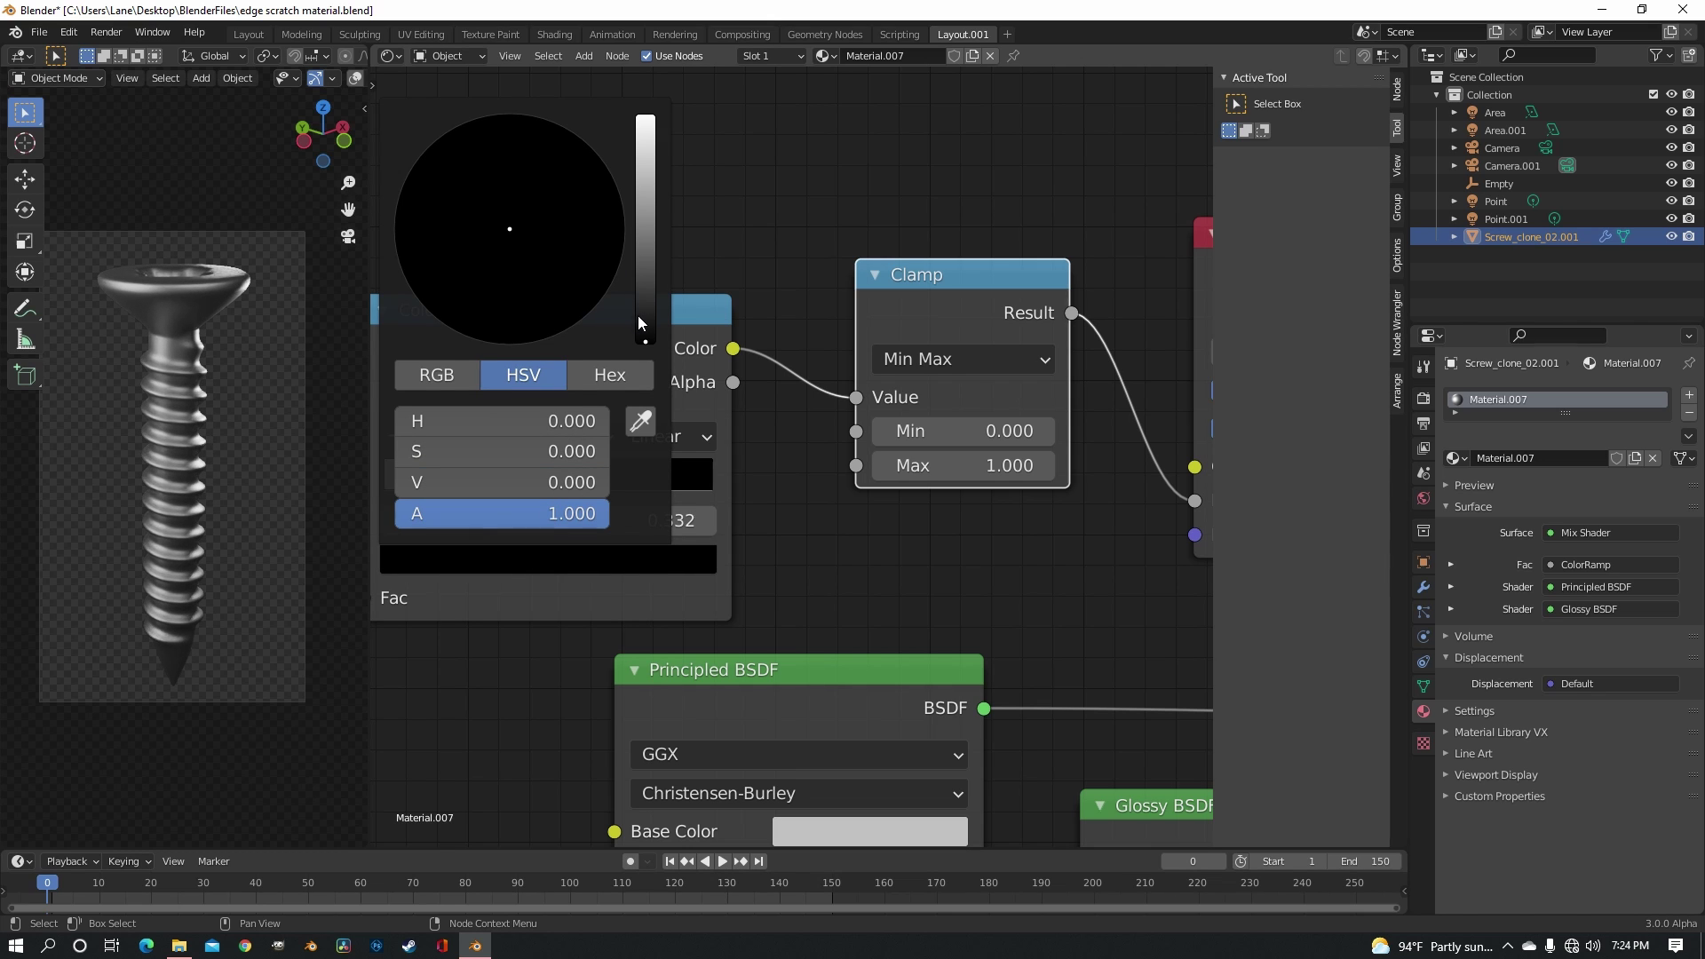
mouse_move(639, 324)
mouse_down()
mouse_move(644, 340)
mouse_move(644, 304)
mouse_up()
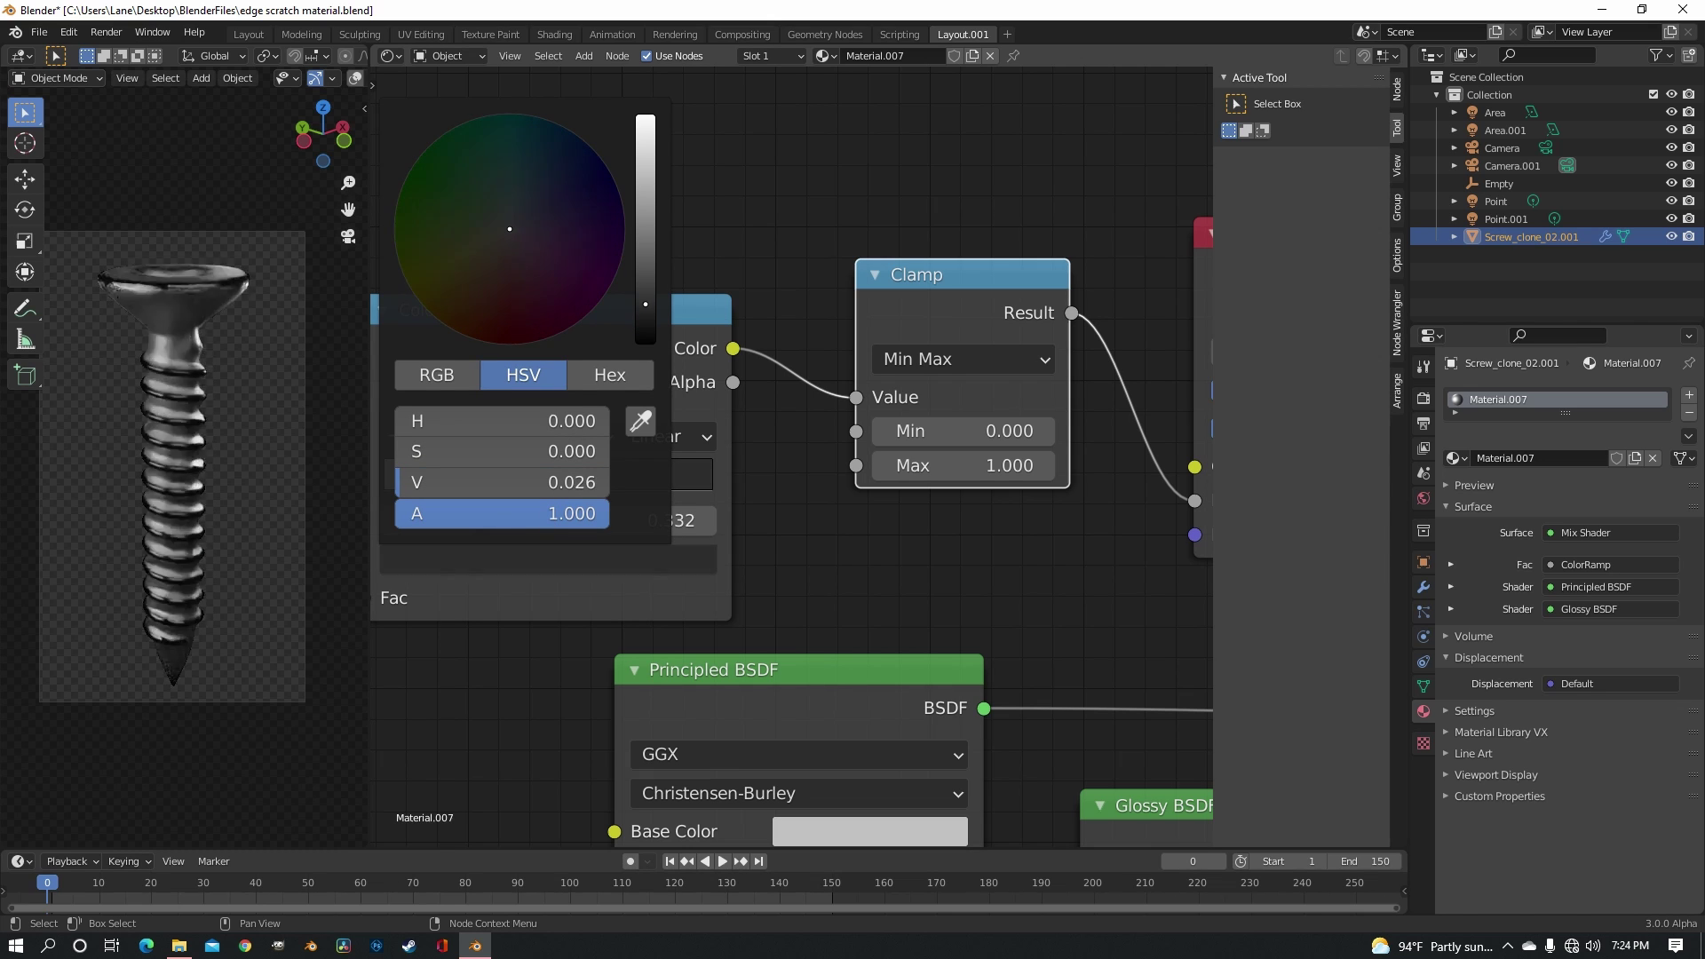
scroll(260, 460, up, 5)
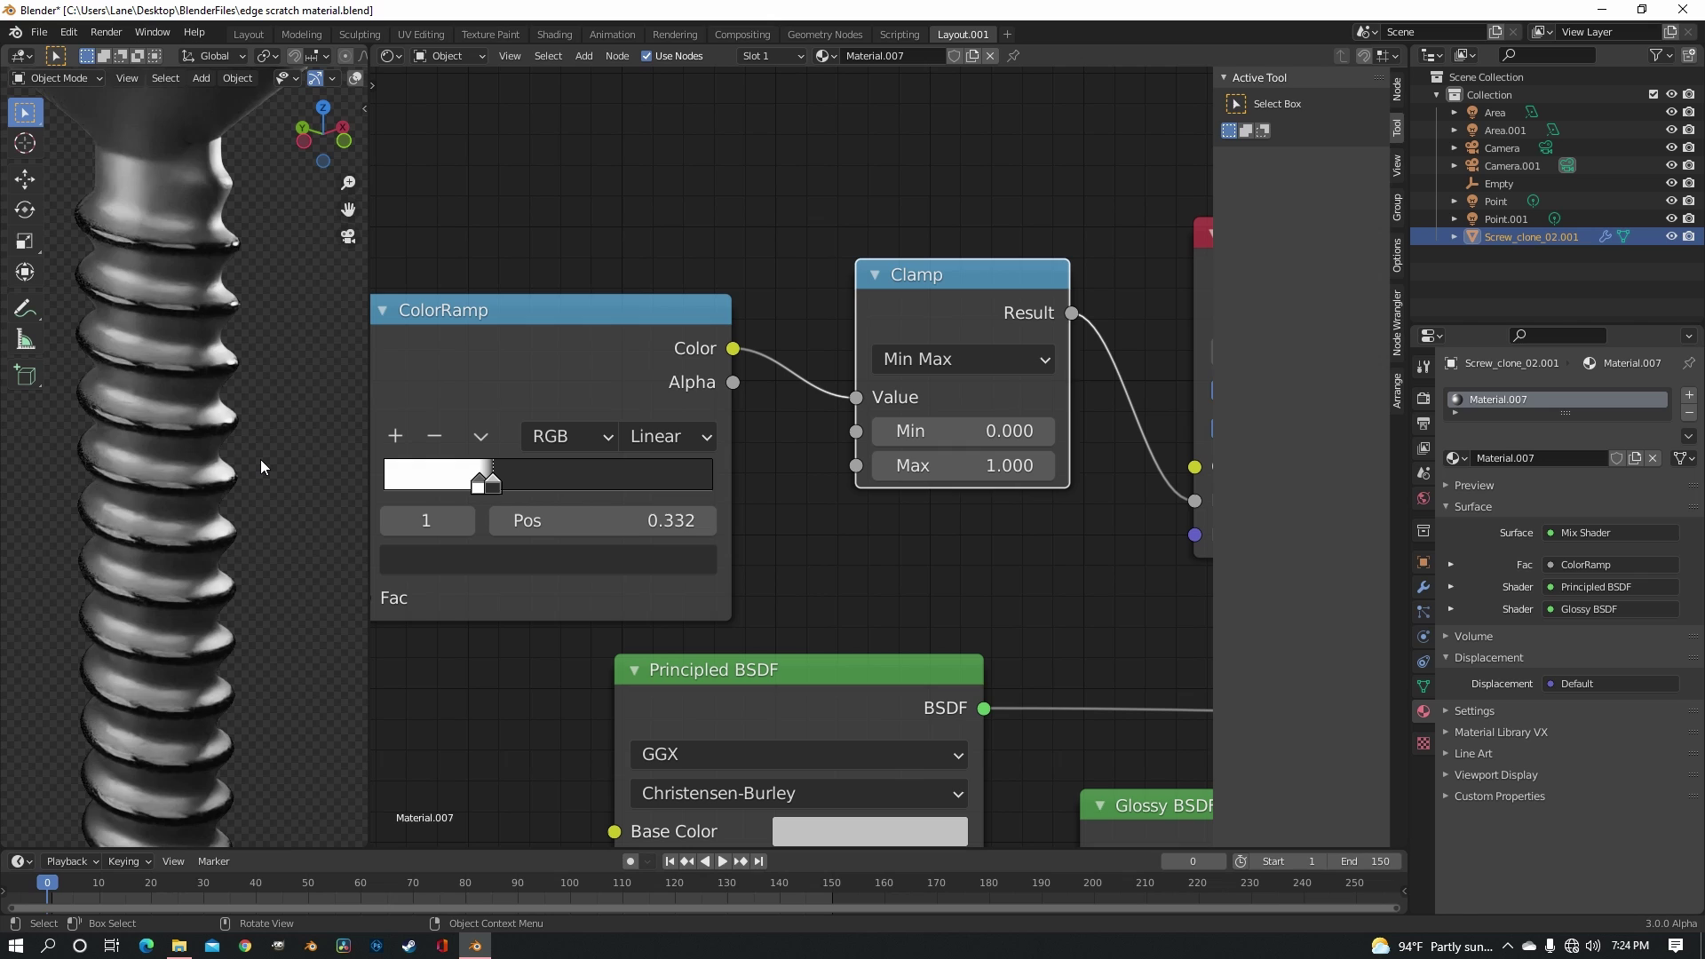
scroll(256, 460, up, 4)
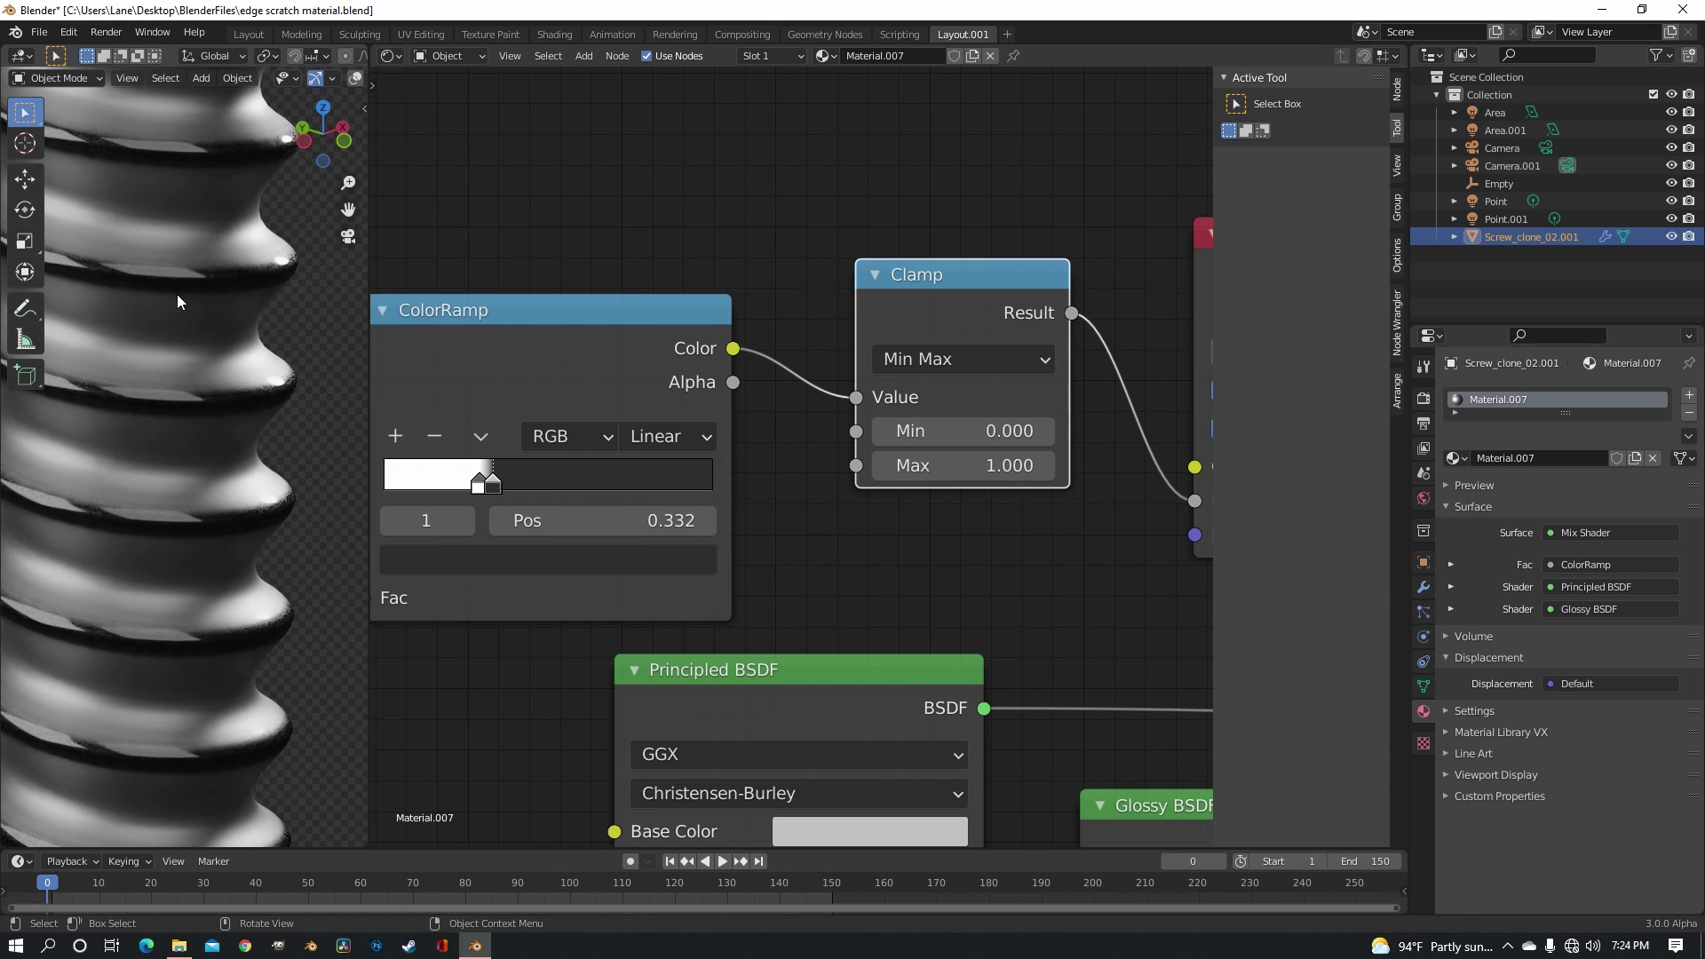
scroll(172, 294, down, 1)
scroll(183, 393, down, 5)
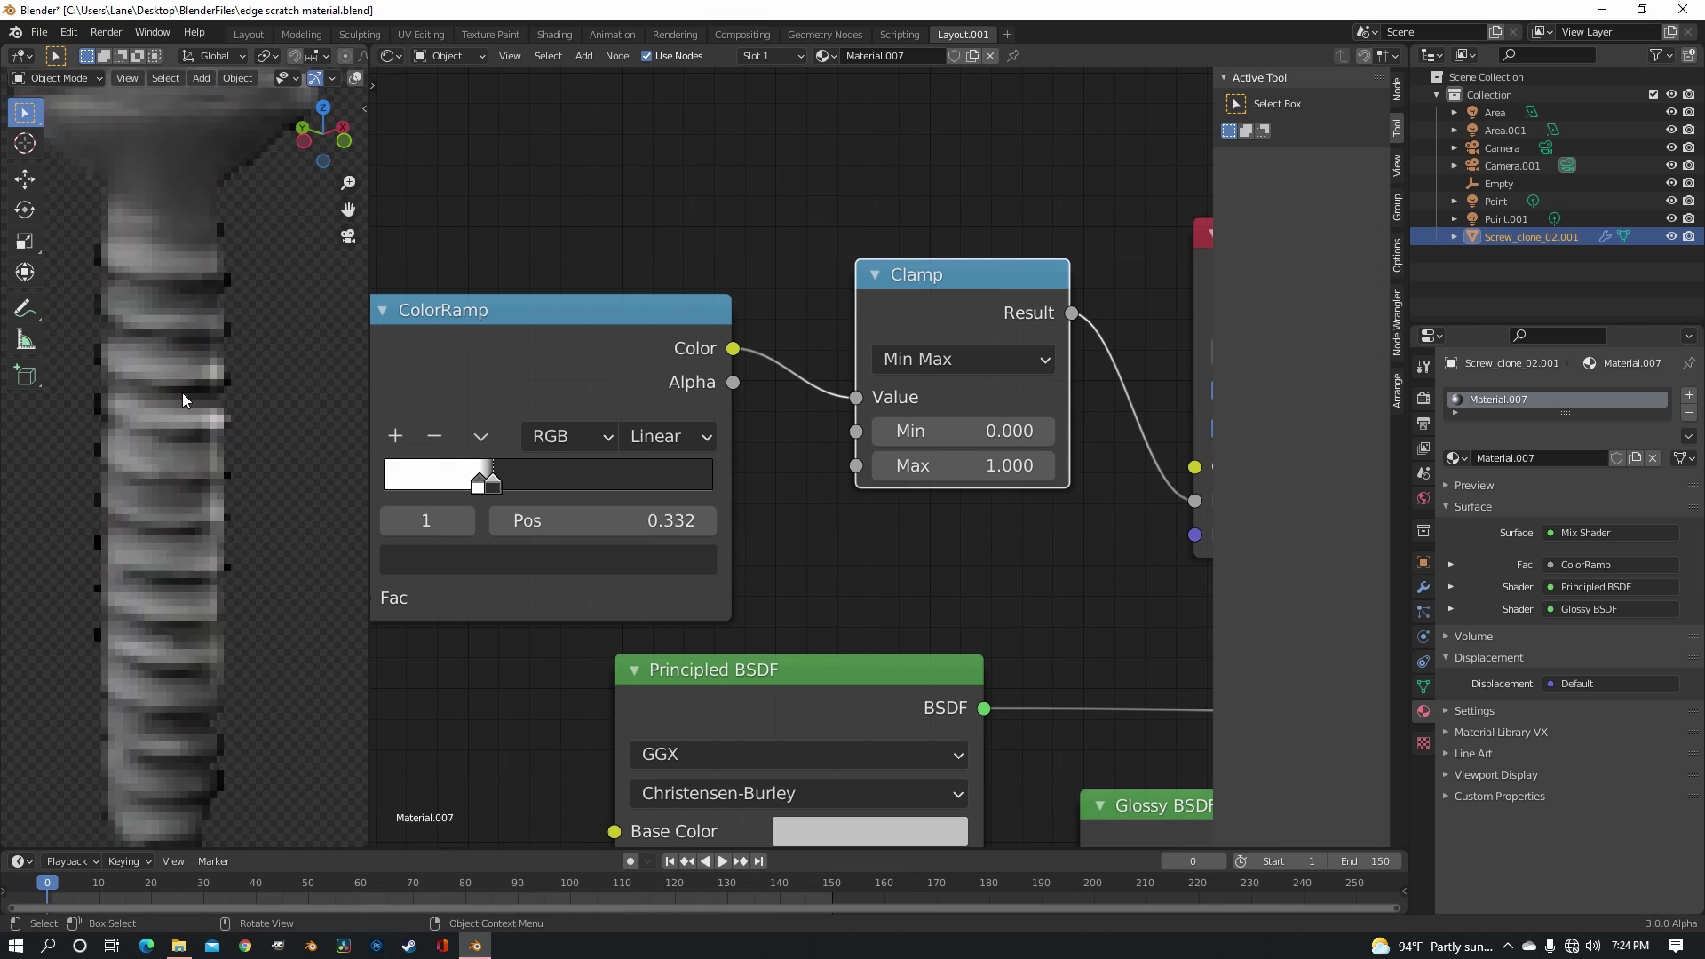
scroll(201, 423, up, 2)
shift+middle_drag(161, 205, 216, 419)
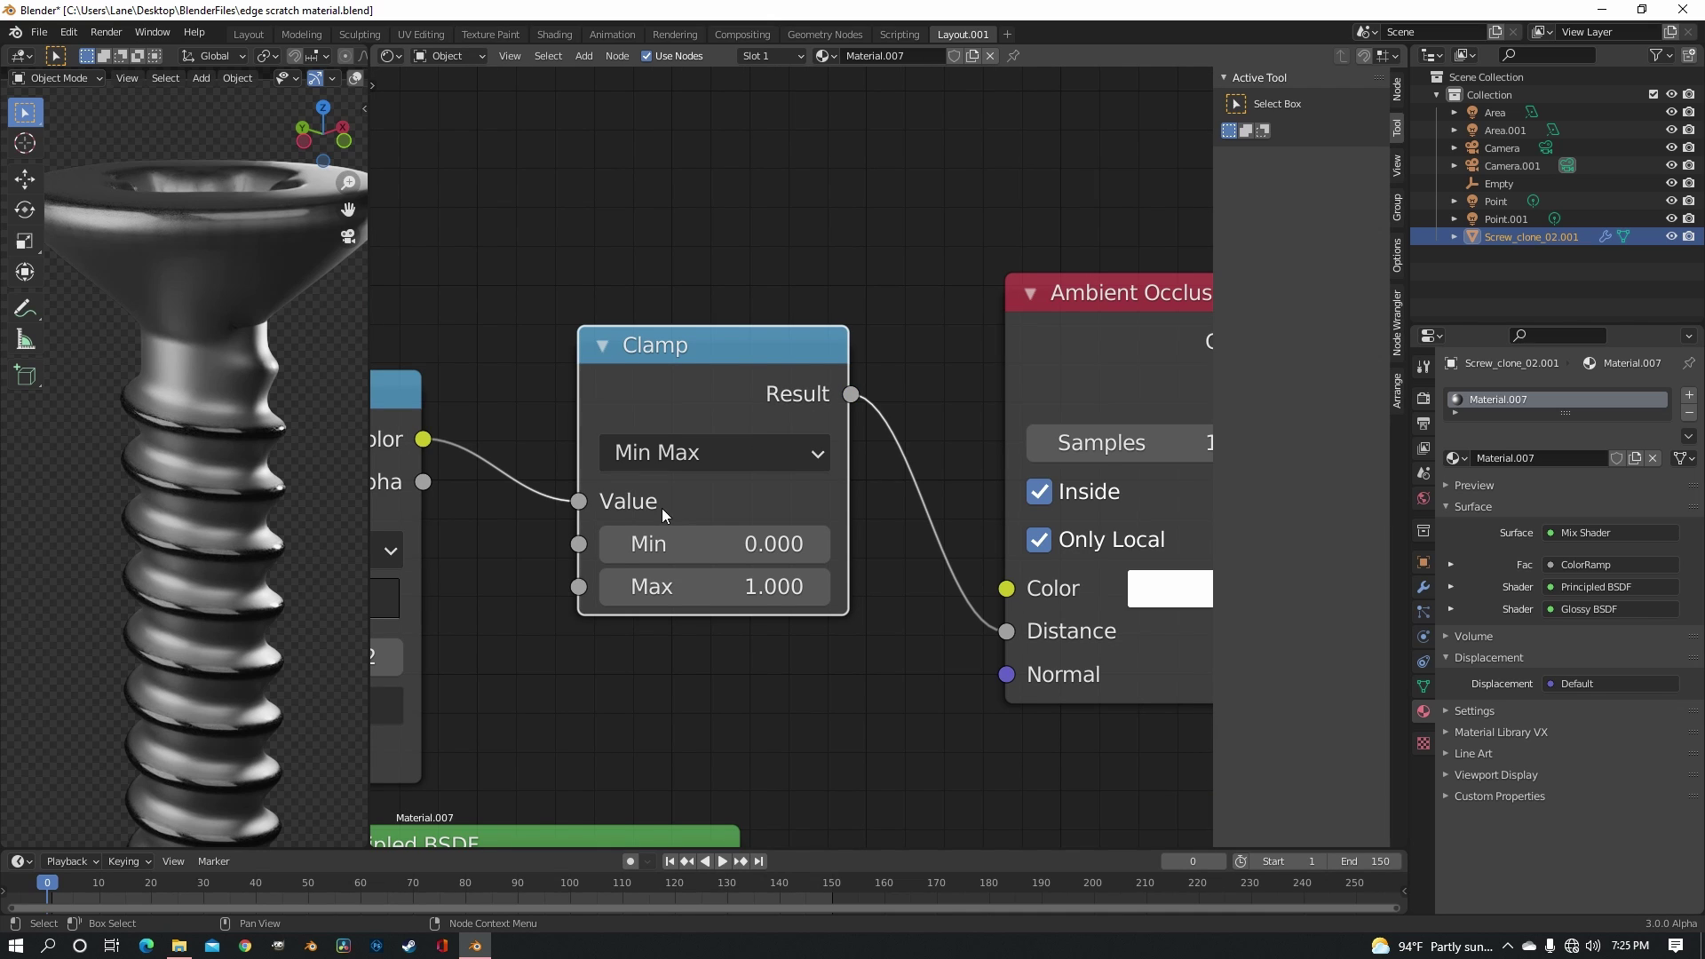
Set the Clamp node's Min to -0.5 and its Max to 70
click(607, 543)
click(608, 543)
click(608, 544)
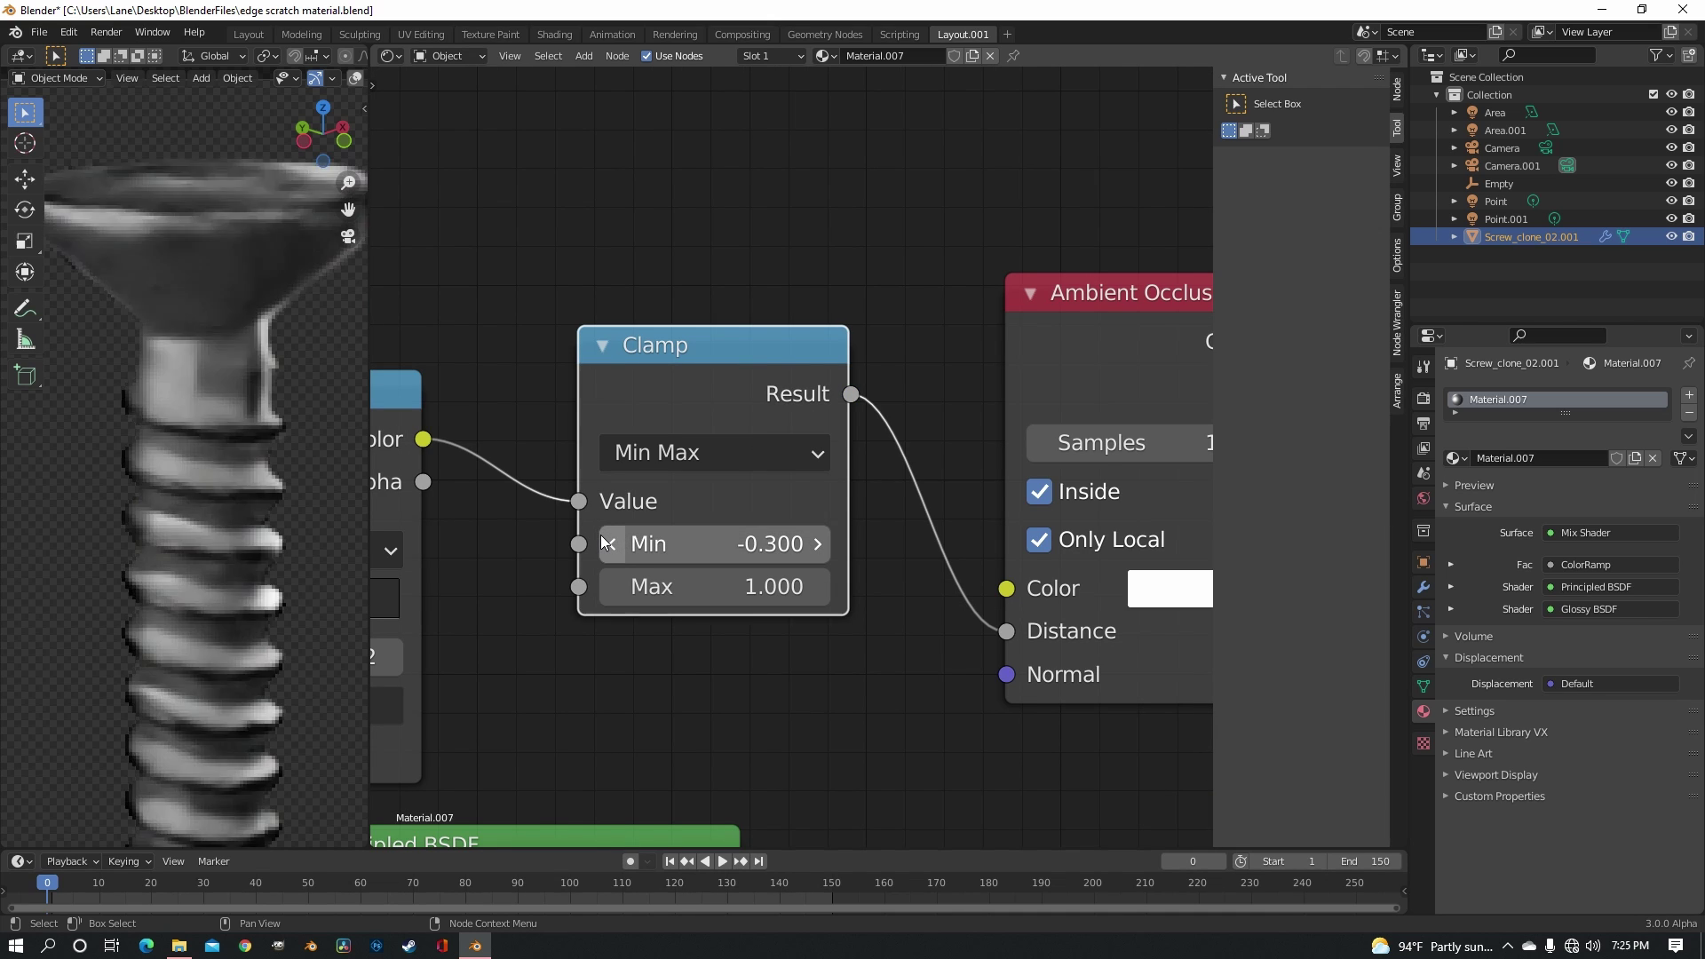
click(607, 543)
click(607, 543)
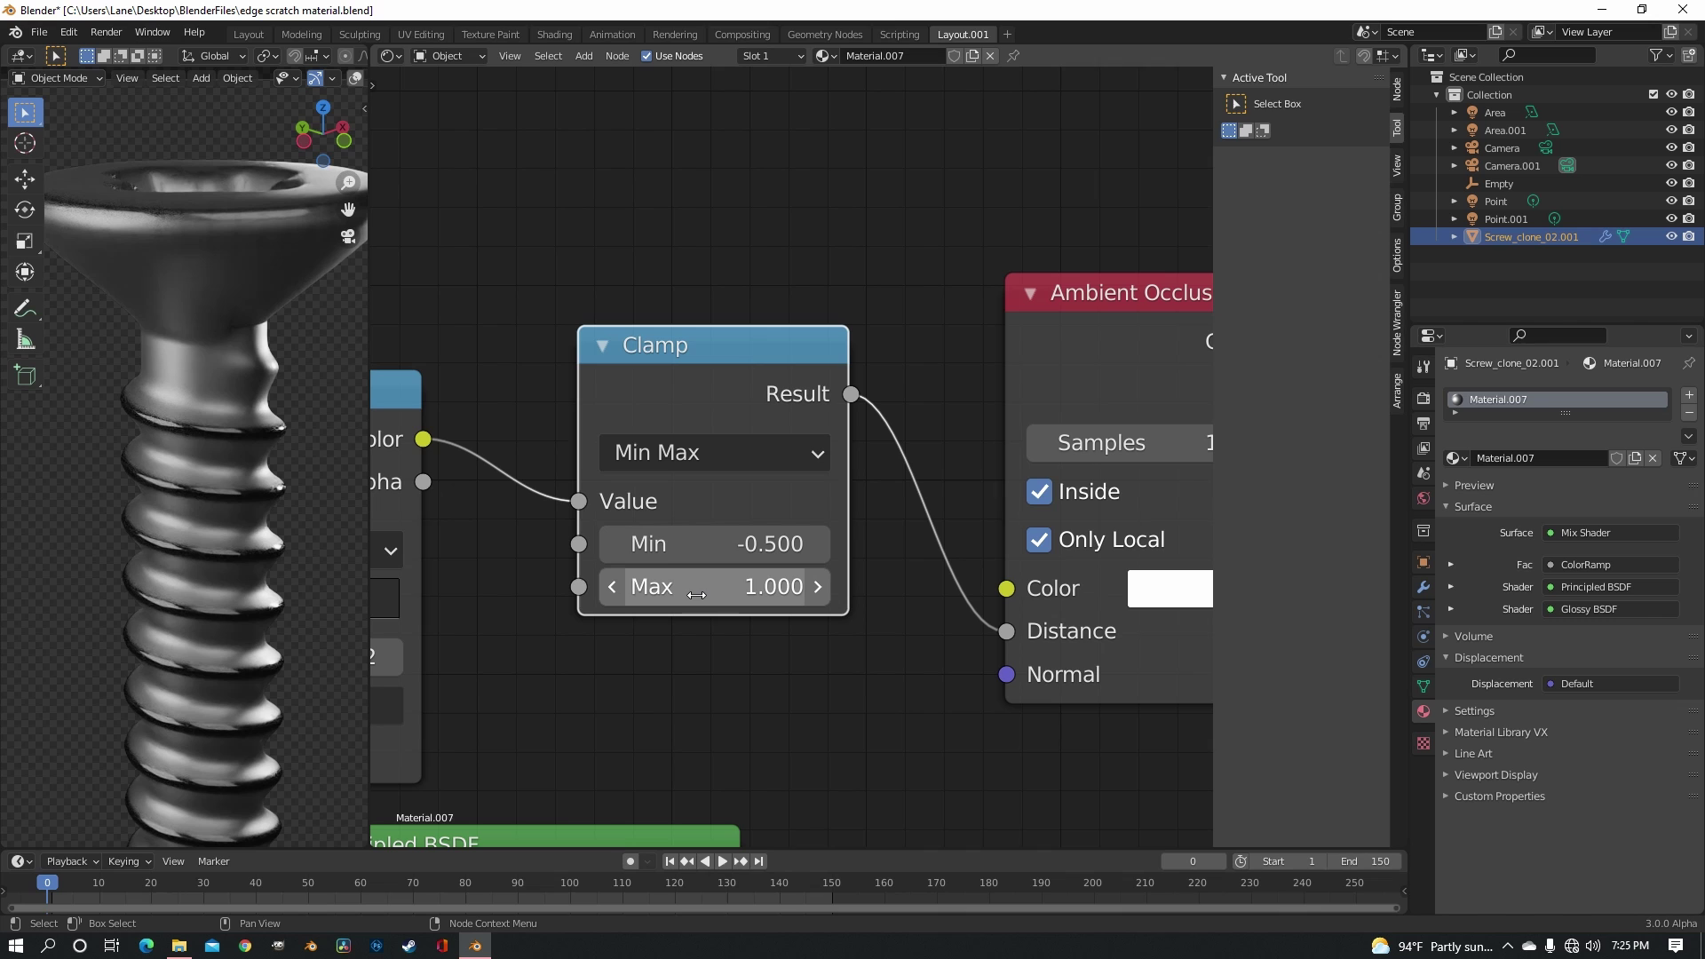
drag(701, 586, 1295, 586)
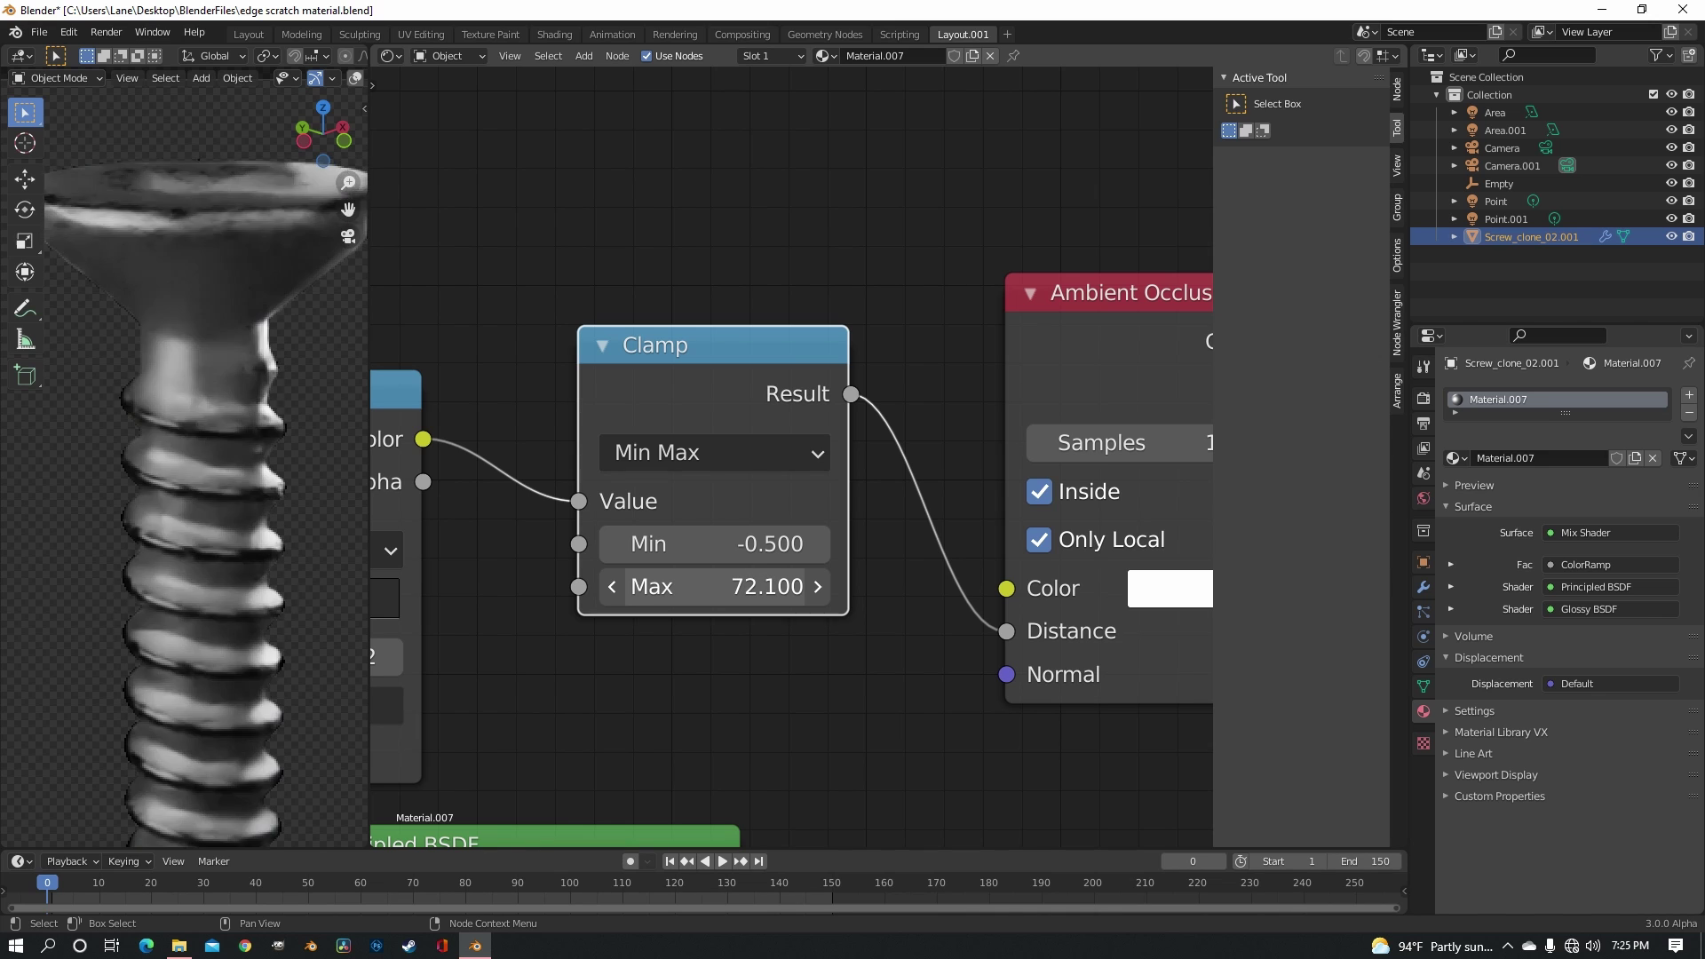
drag(831, 593, 786, 593)
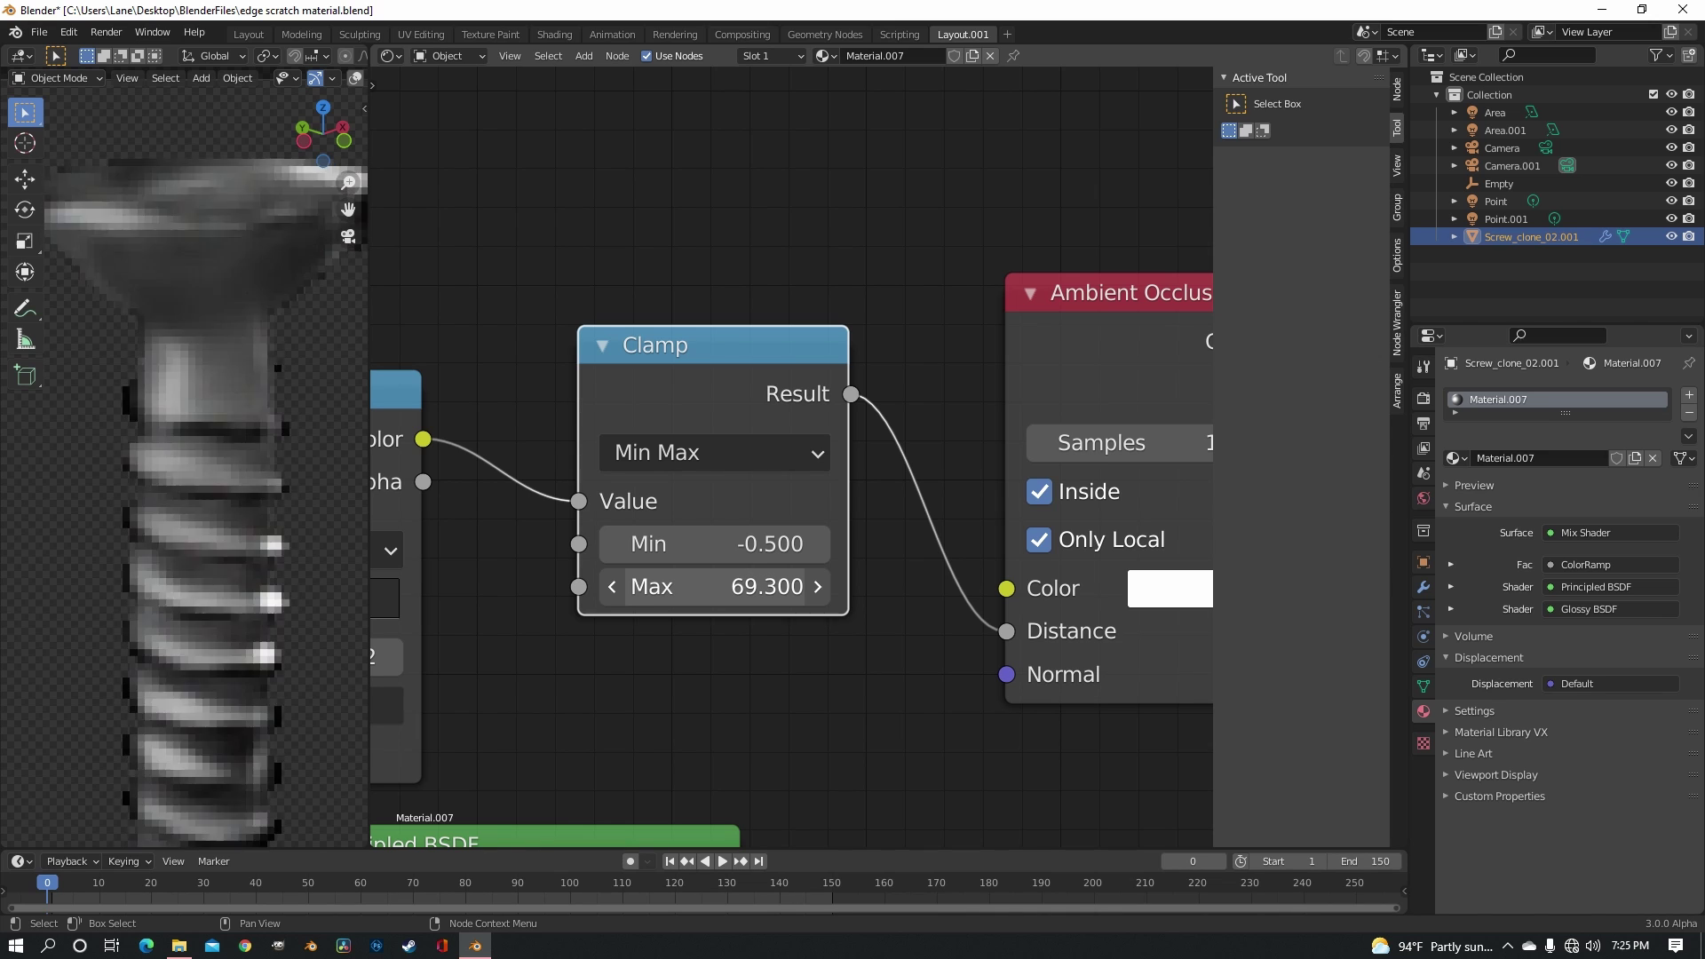
click(818, 587)
click(818, 587)
click(816, 587)
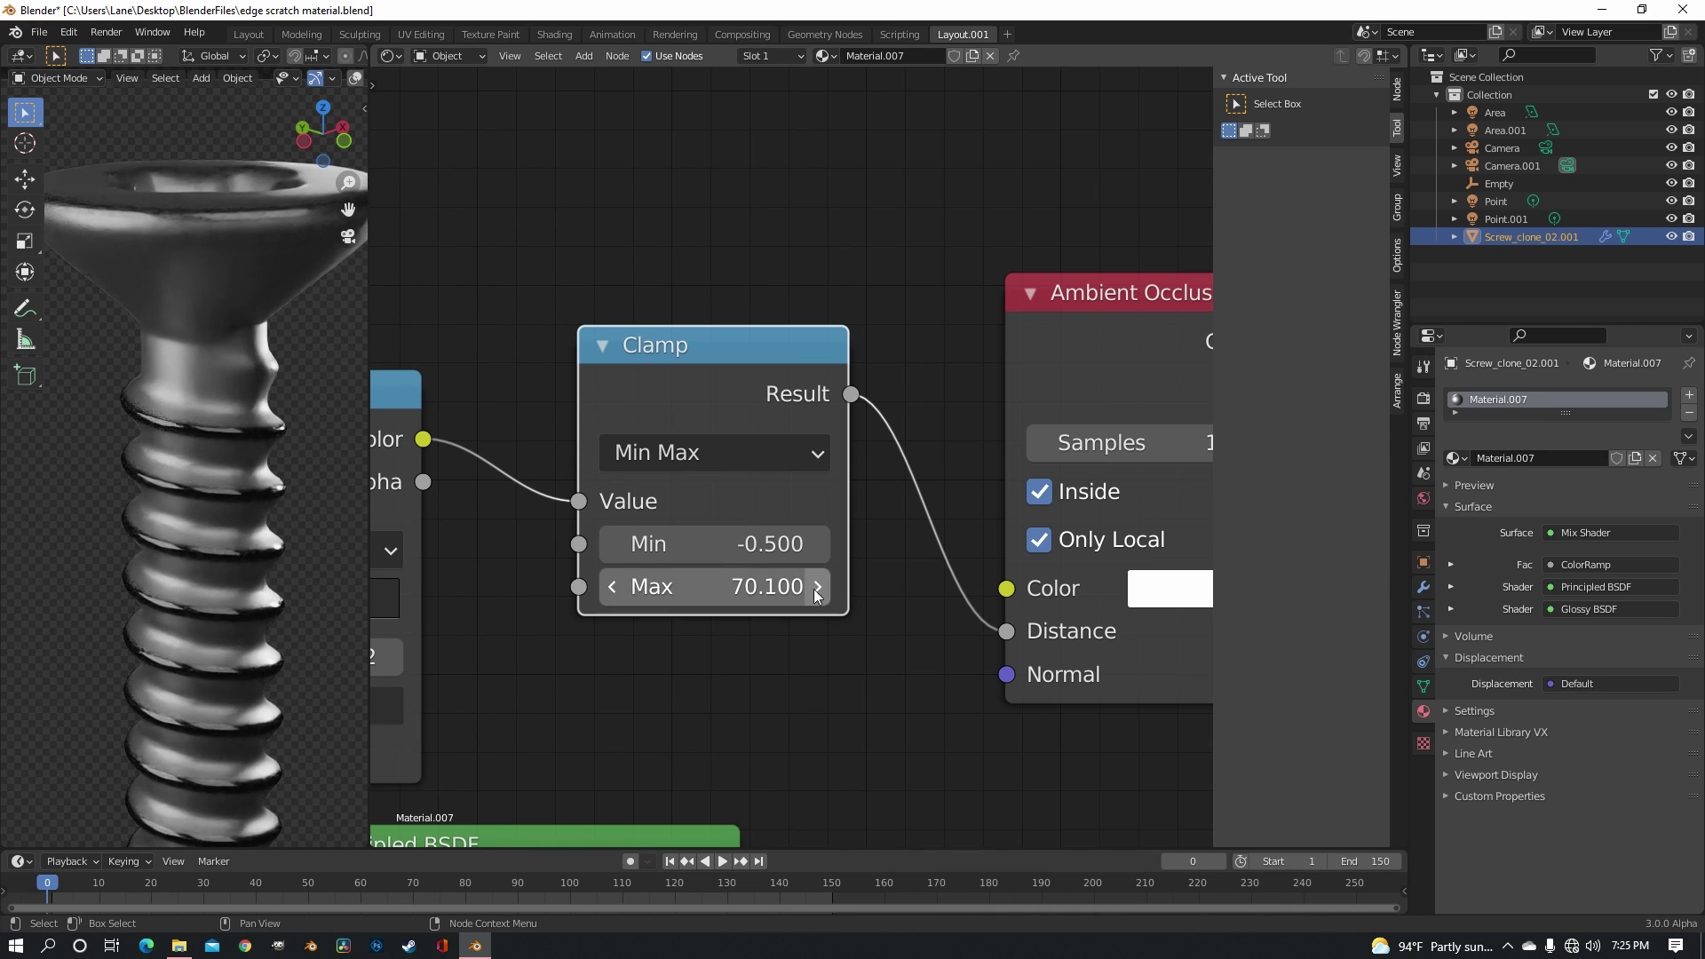
click(609, 588)
Move the node chain from Geometry to the last ColorRamp together upward, leaving room above the Principled and Glossy BSDF nodes
ctrl+middle_drag(762, 421, 763, 593)
scroll(297, 593, down, 5)
scroll(275, 537, up, 5)
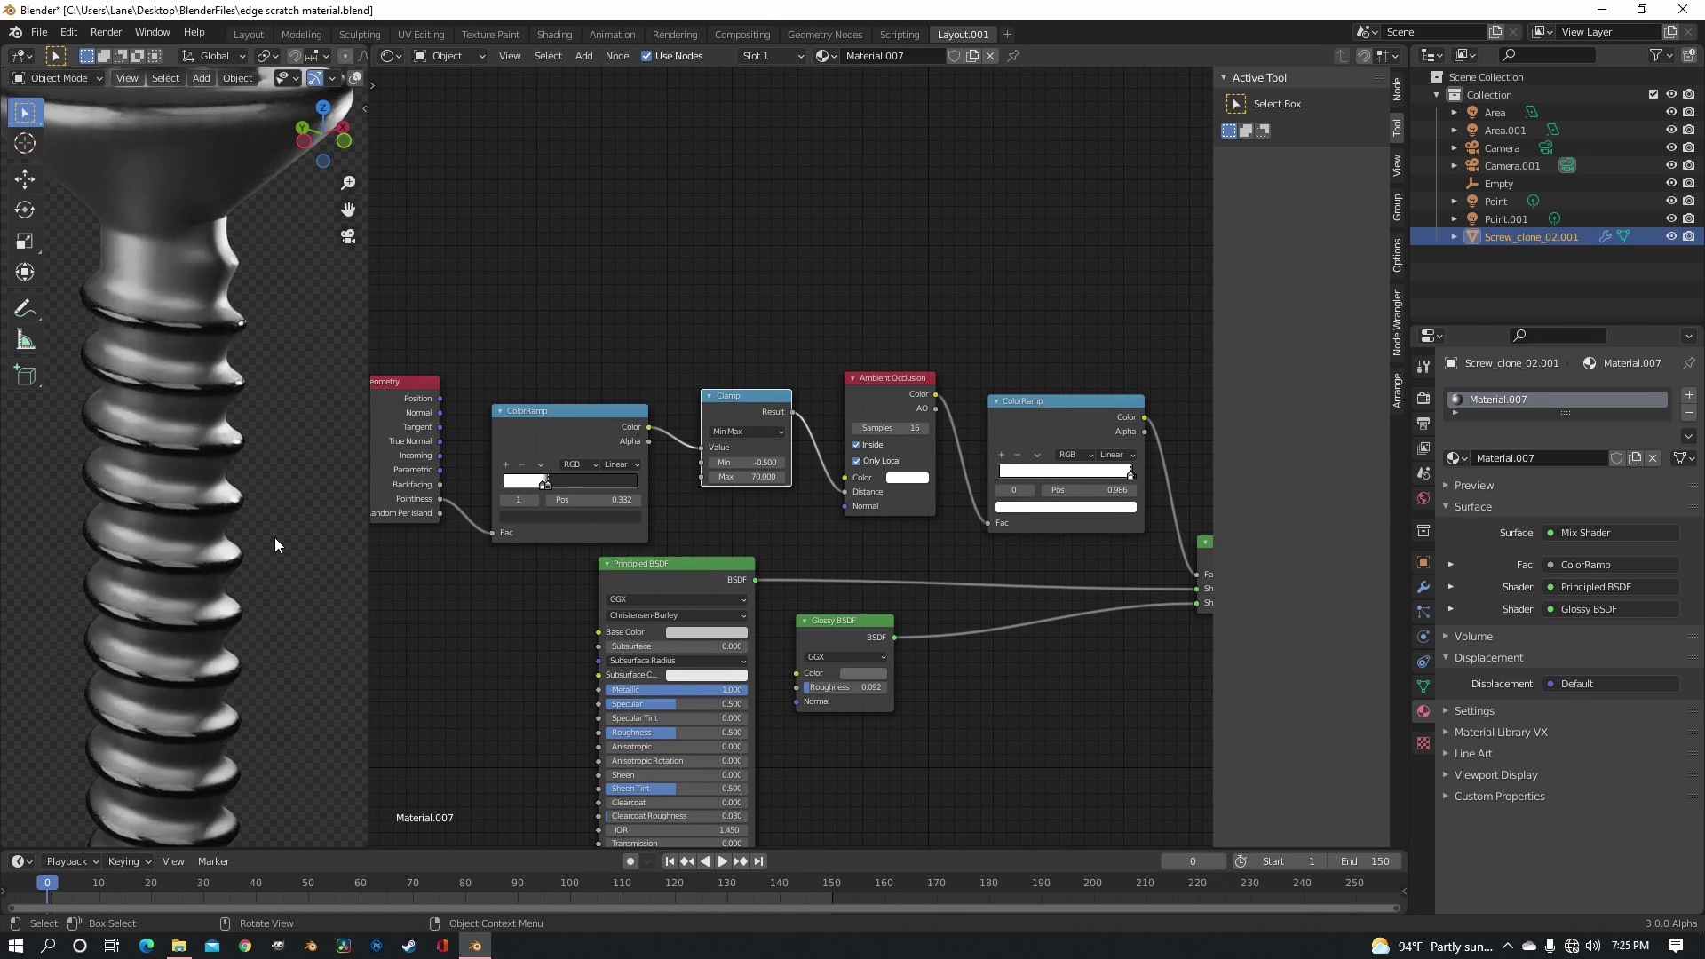
scroll(275, 545, up, 2)
scroll(538, 491, down, 1)
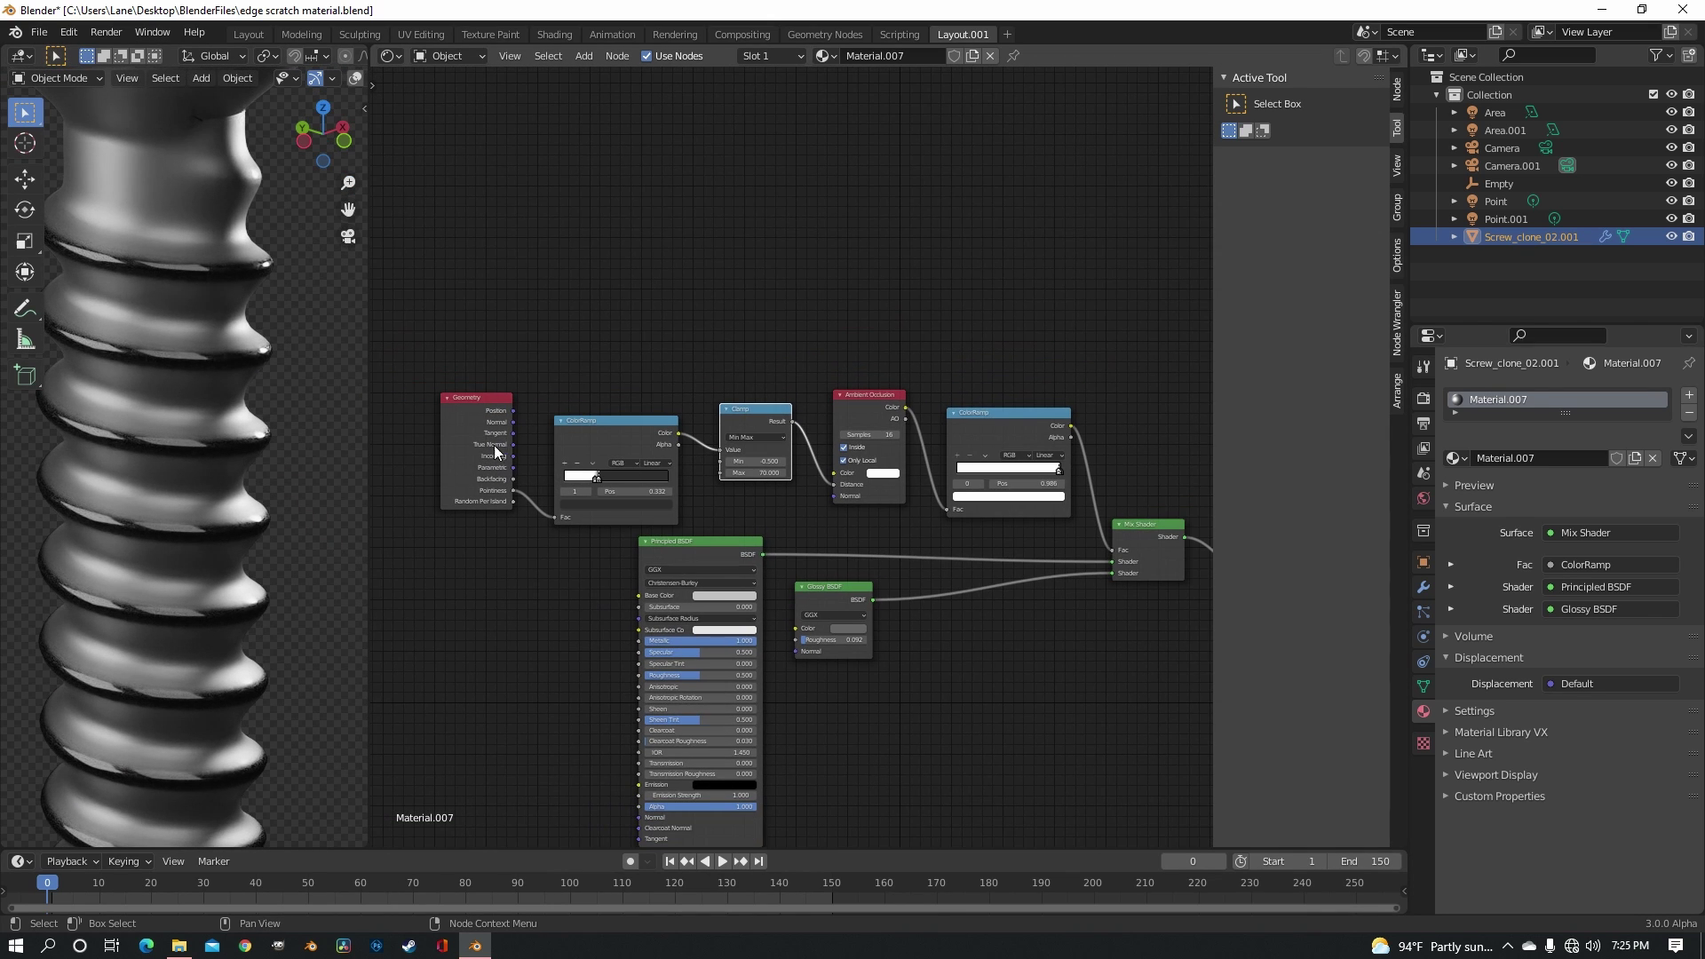
drag(456, 345, 1039, 471)
key(g)
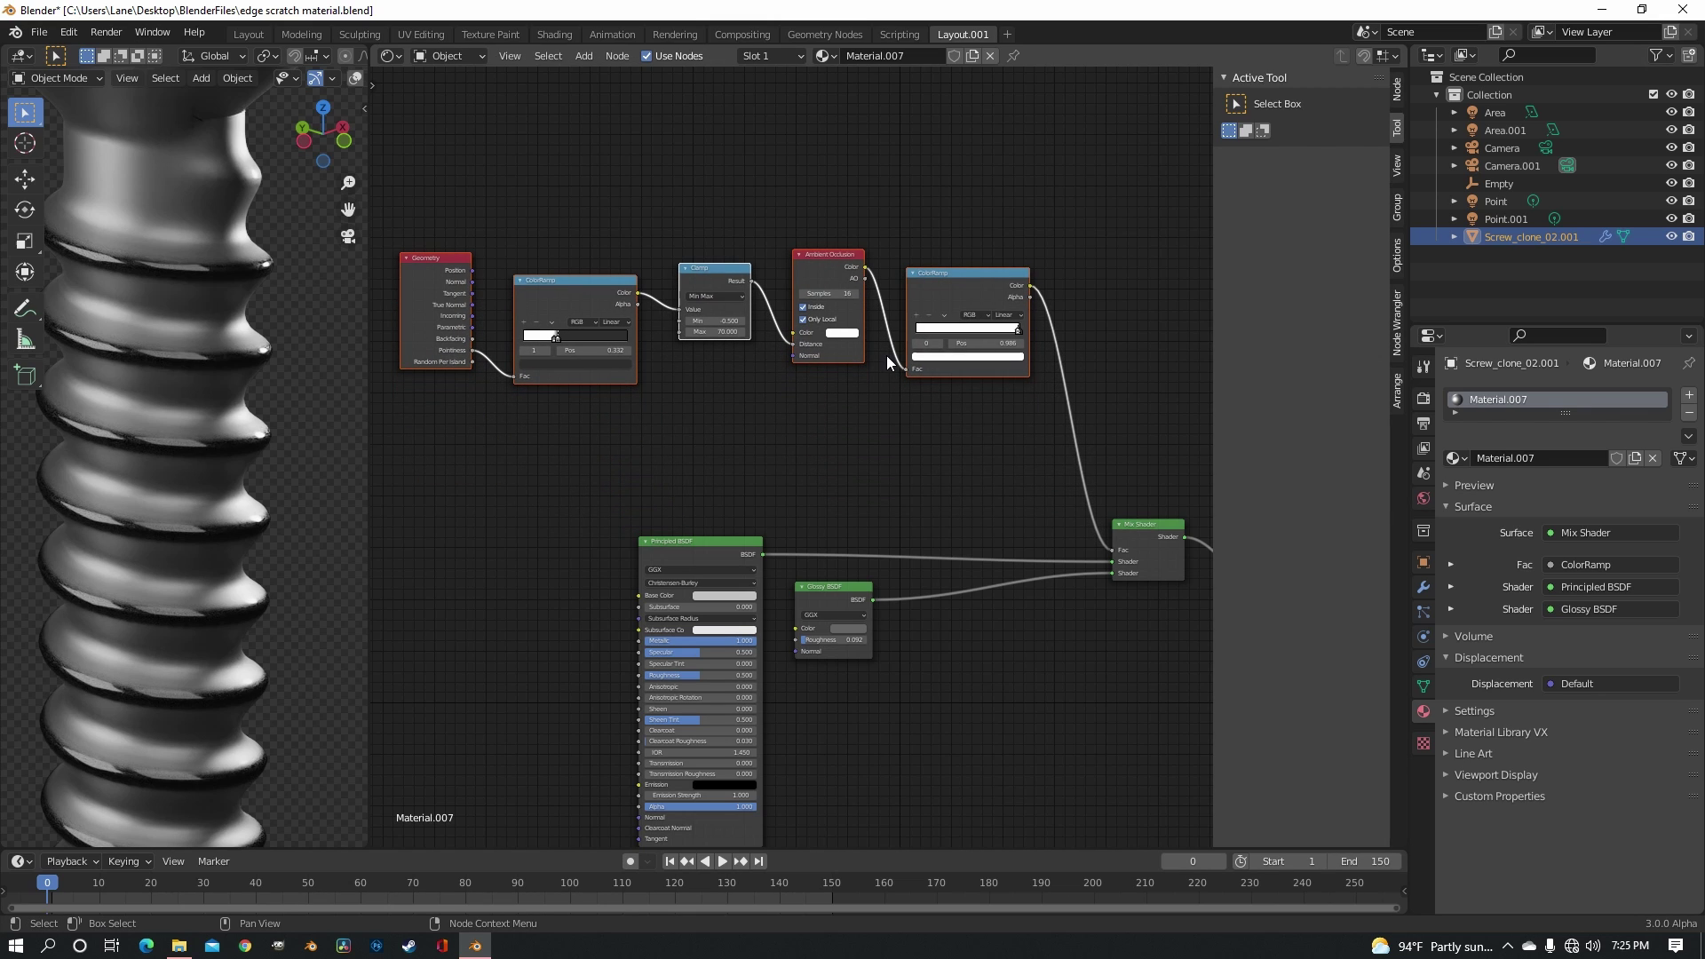
click(886, 356)
Add a Noise Texture node in the space between the Ambient Occlusion chain and the Principled BSDF
scroll(967, 480, up, 1)
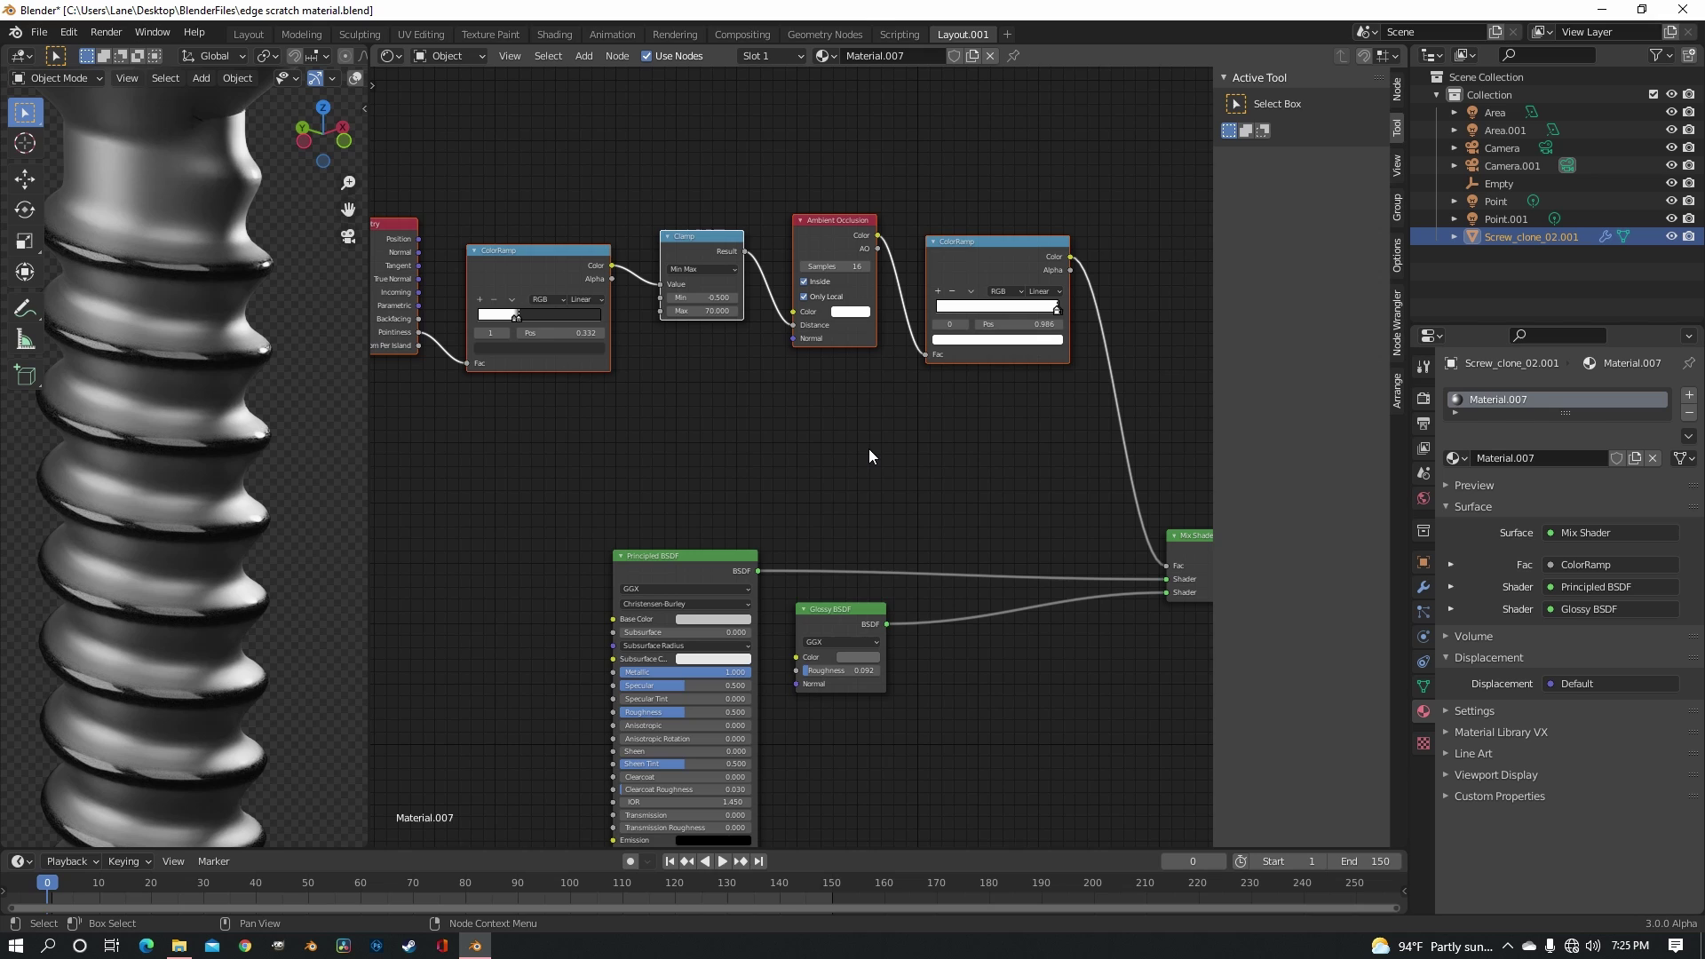
key(shift+a)
text(noi)
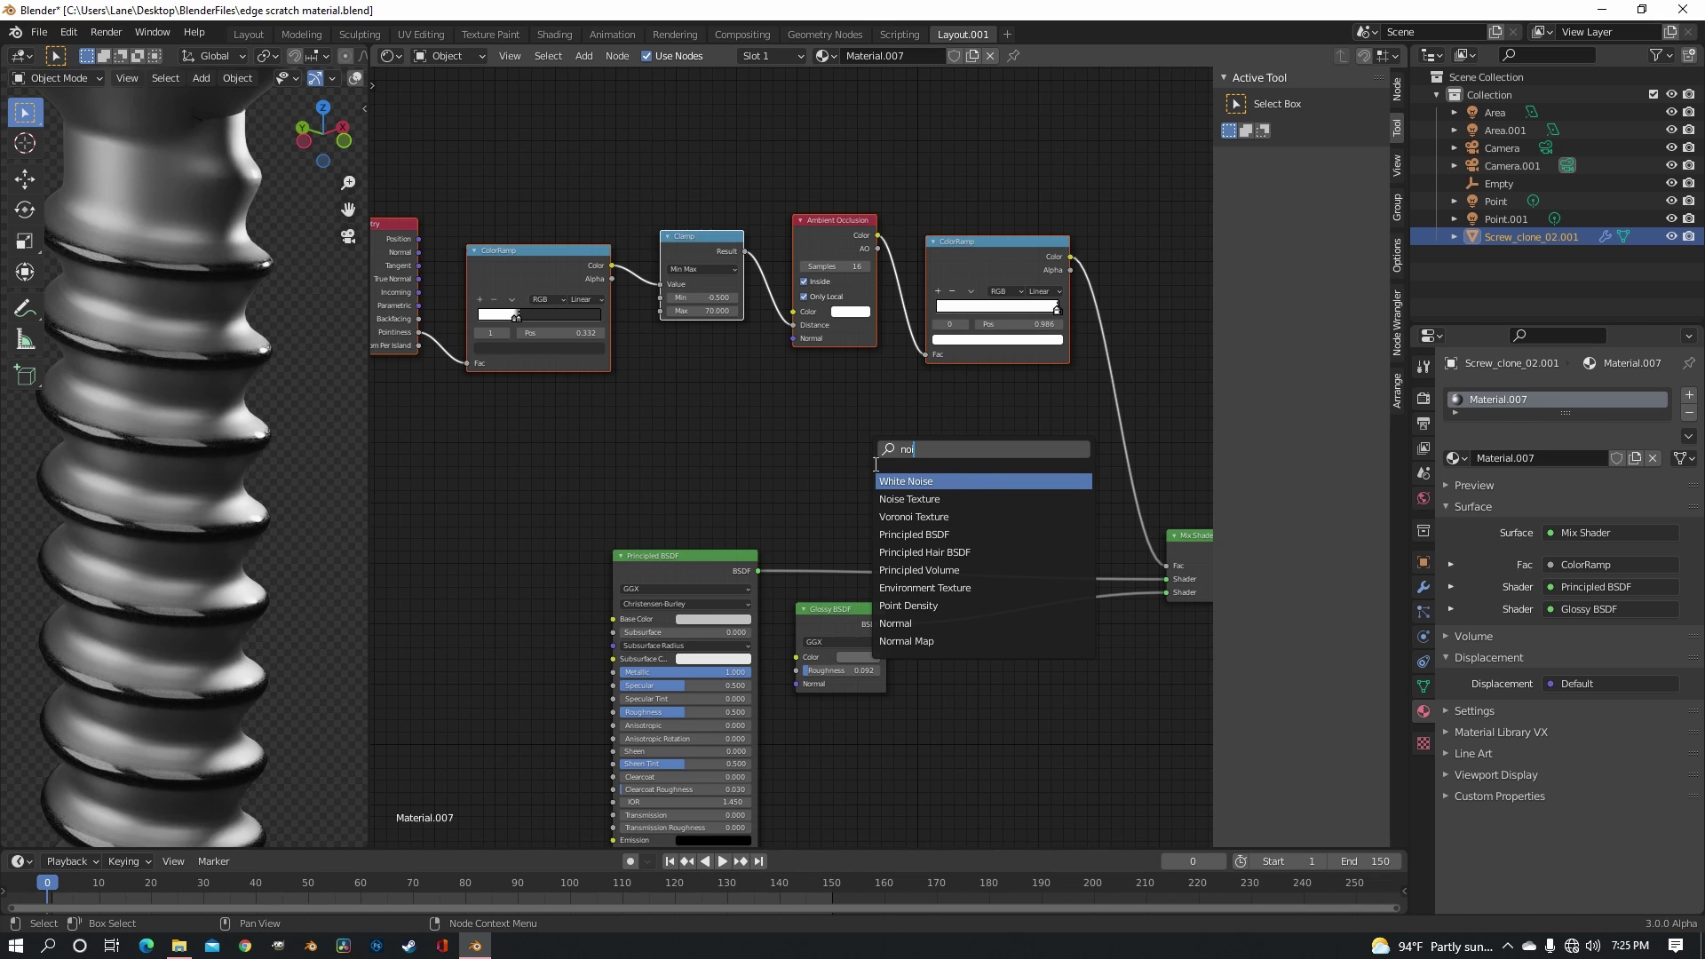
click(910, 500)
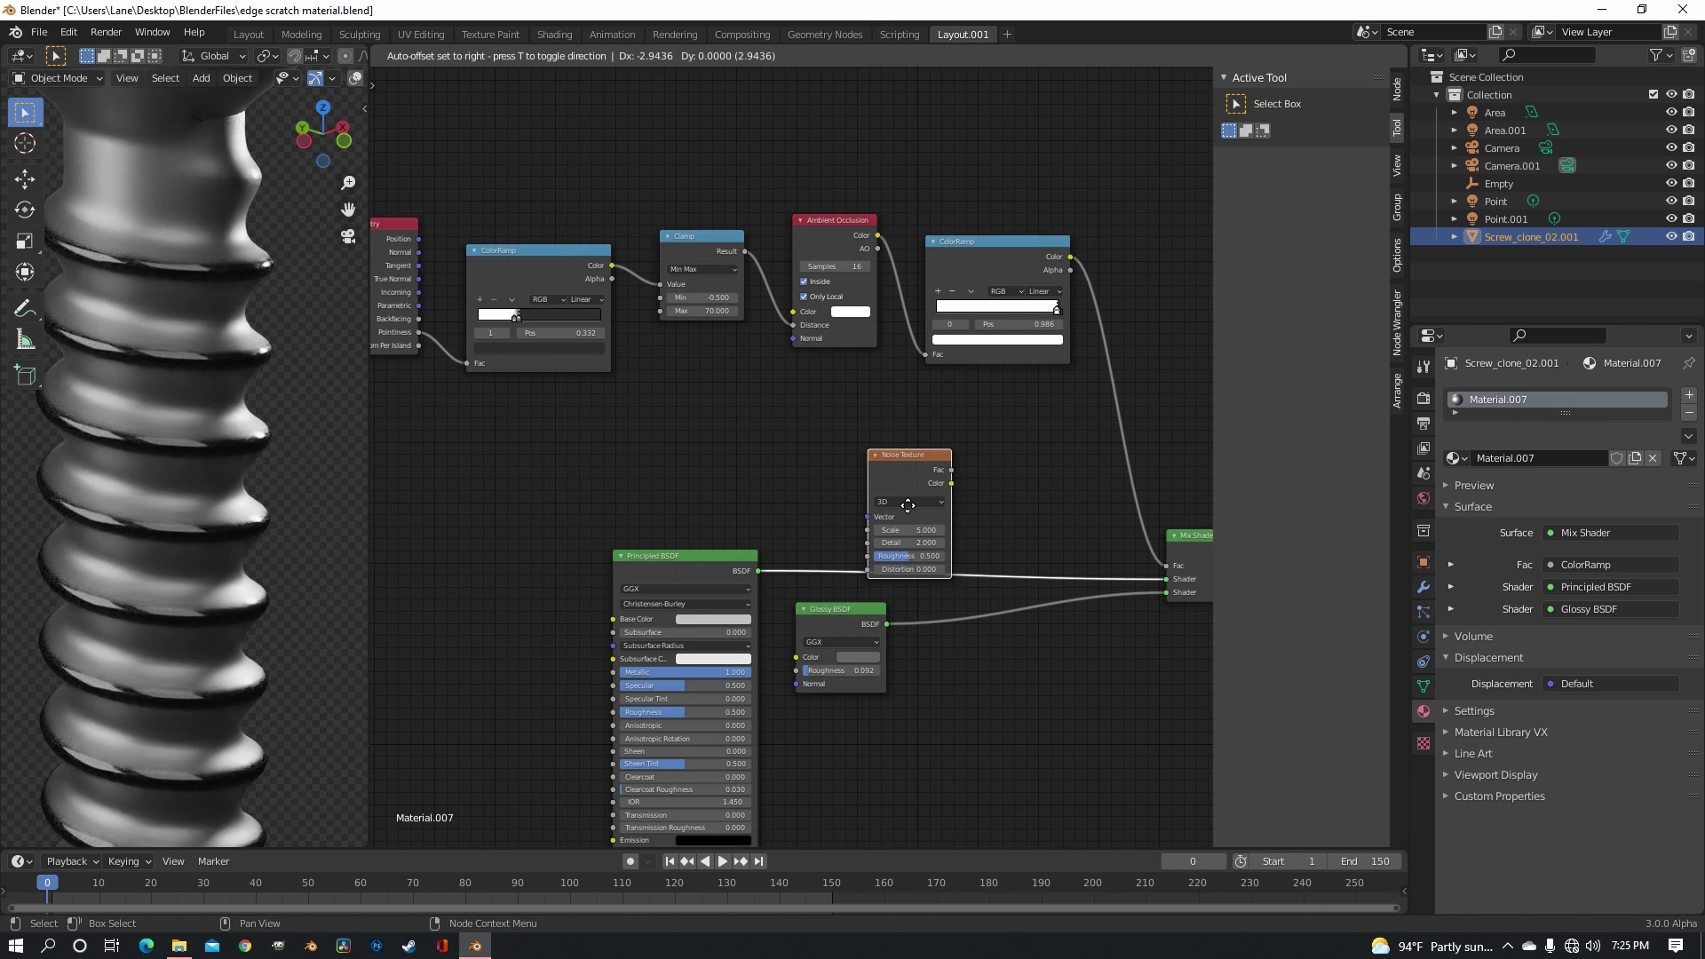
click(752, 415)
Insert a Math node into the link between the last ColorRamp and the Mix Shader's Fac input and set it to Multiply
key(shift+a)
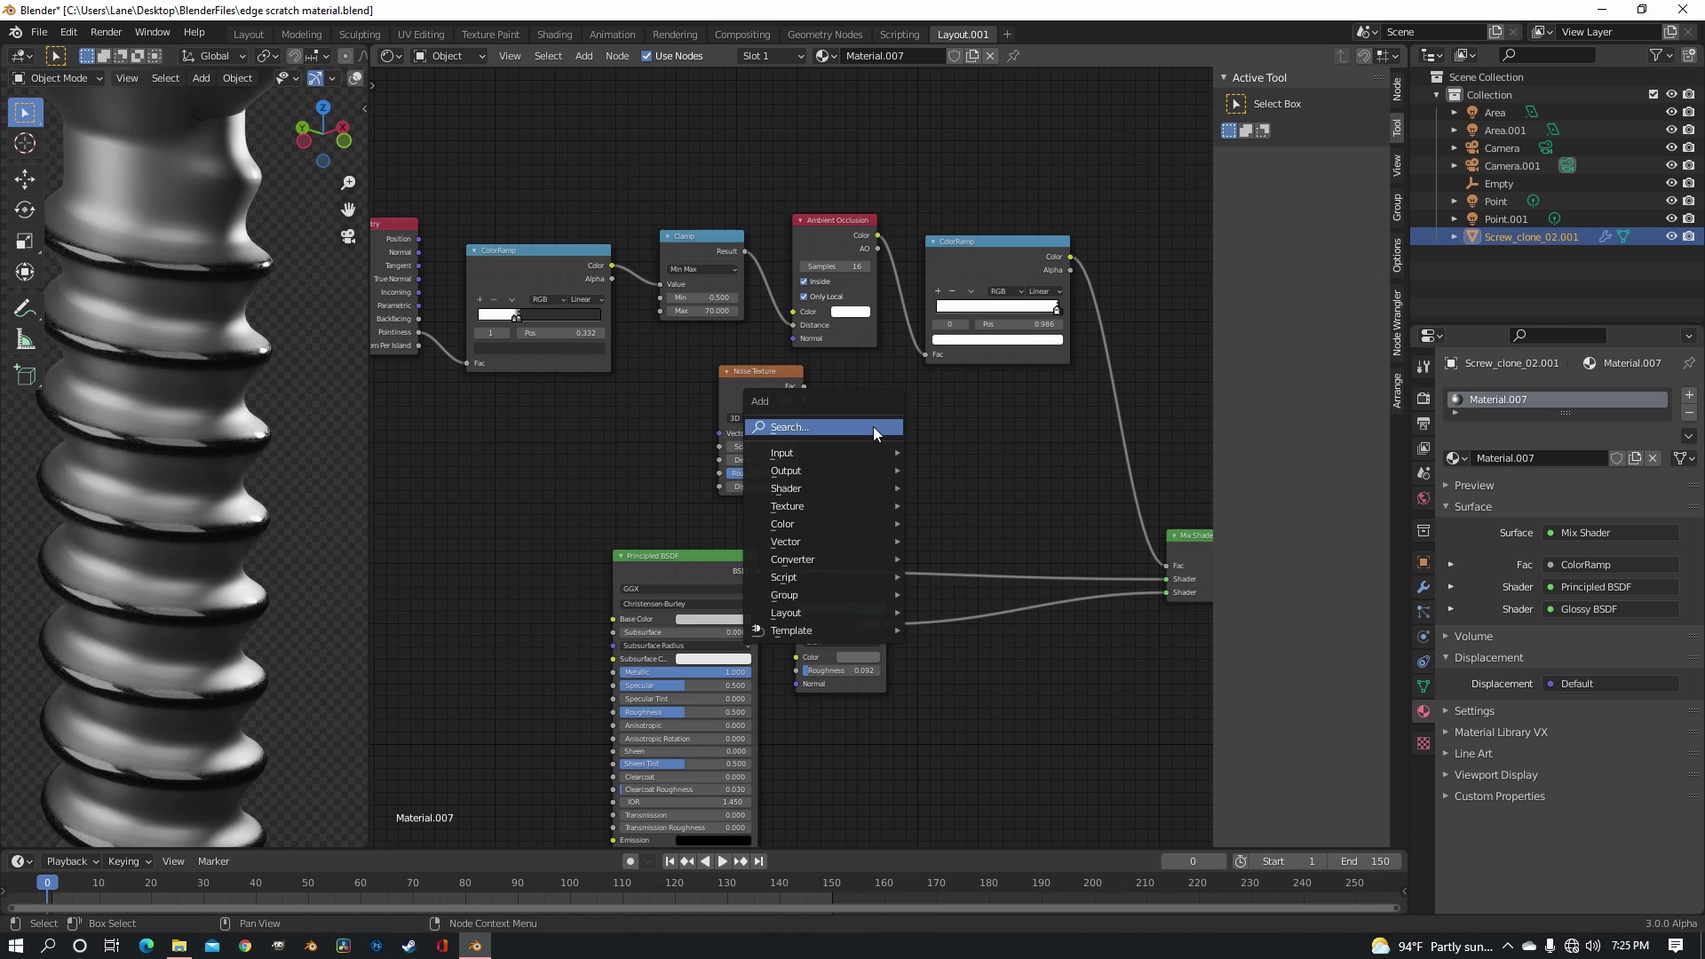
click(875, 430)
text(math)
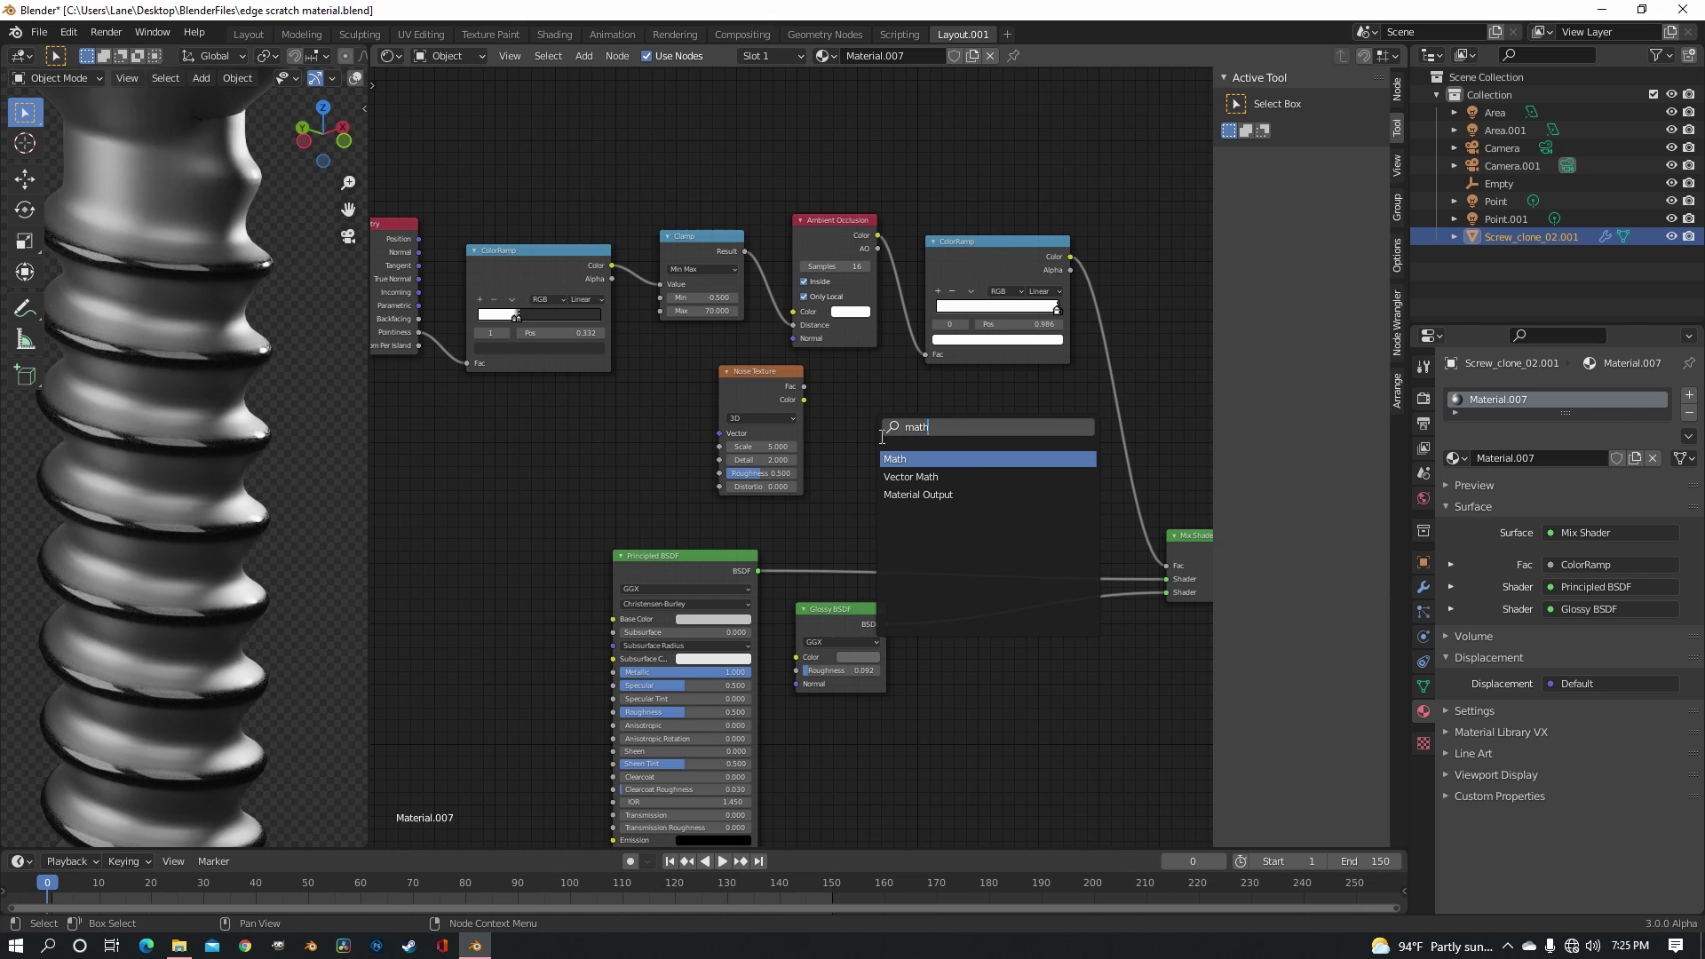
click(919, 459)
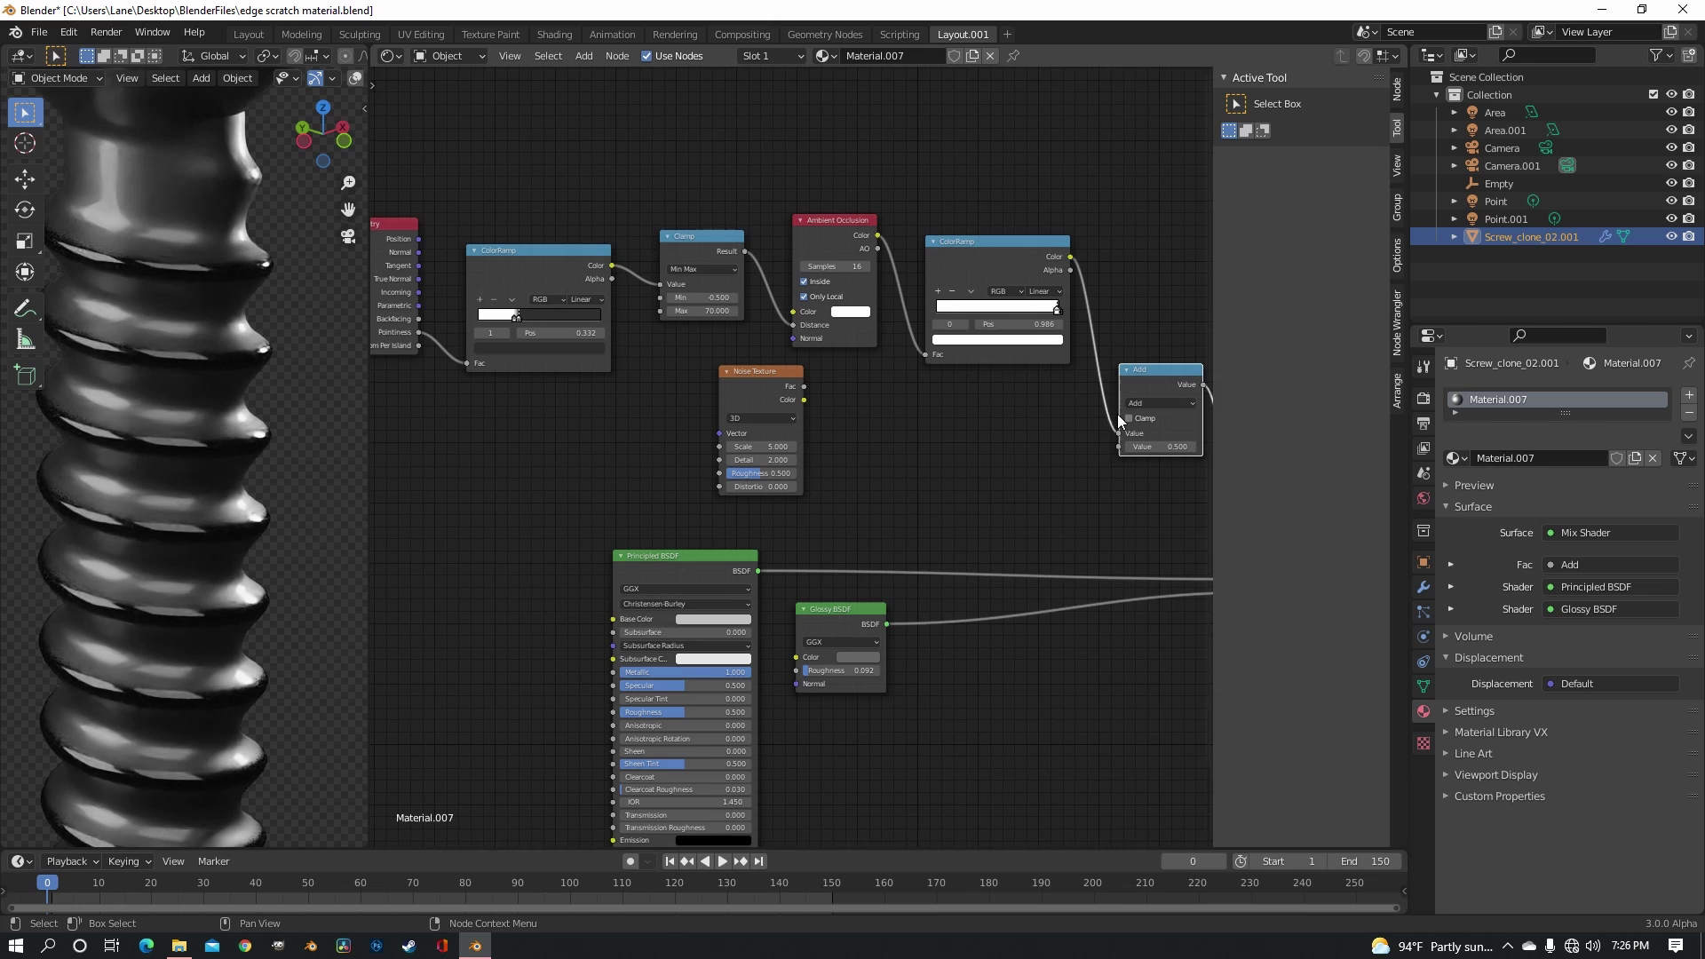
click(1067, 419)
click(1070, 423)
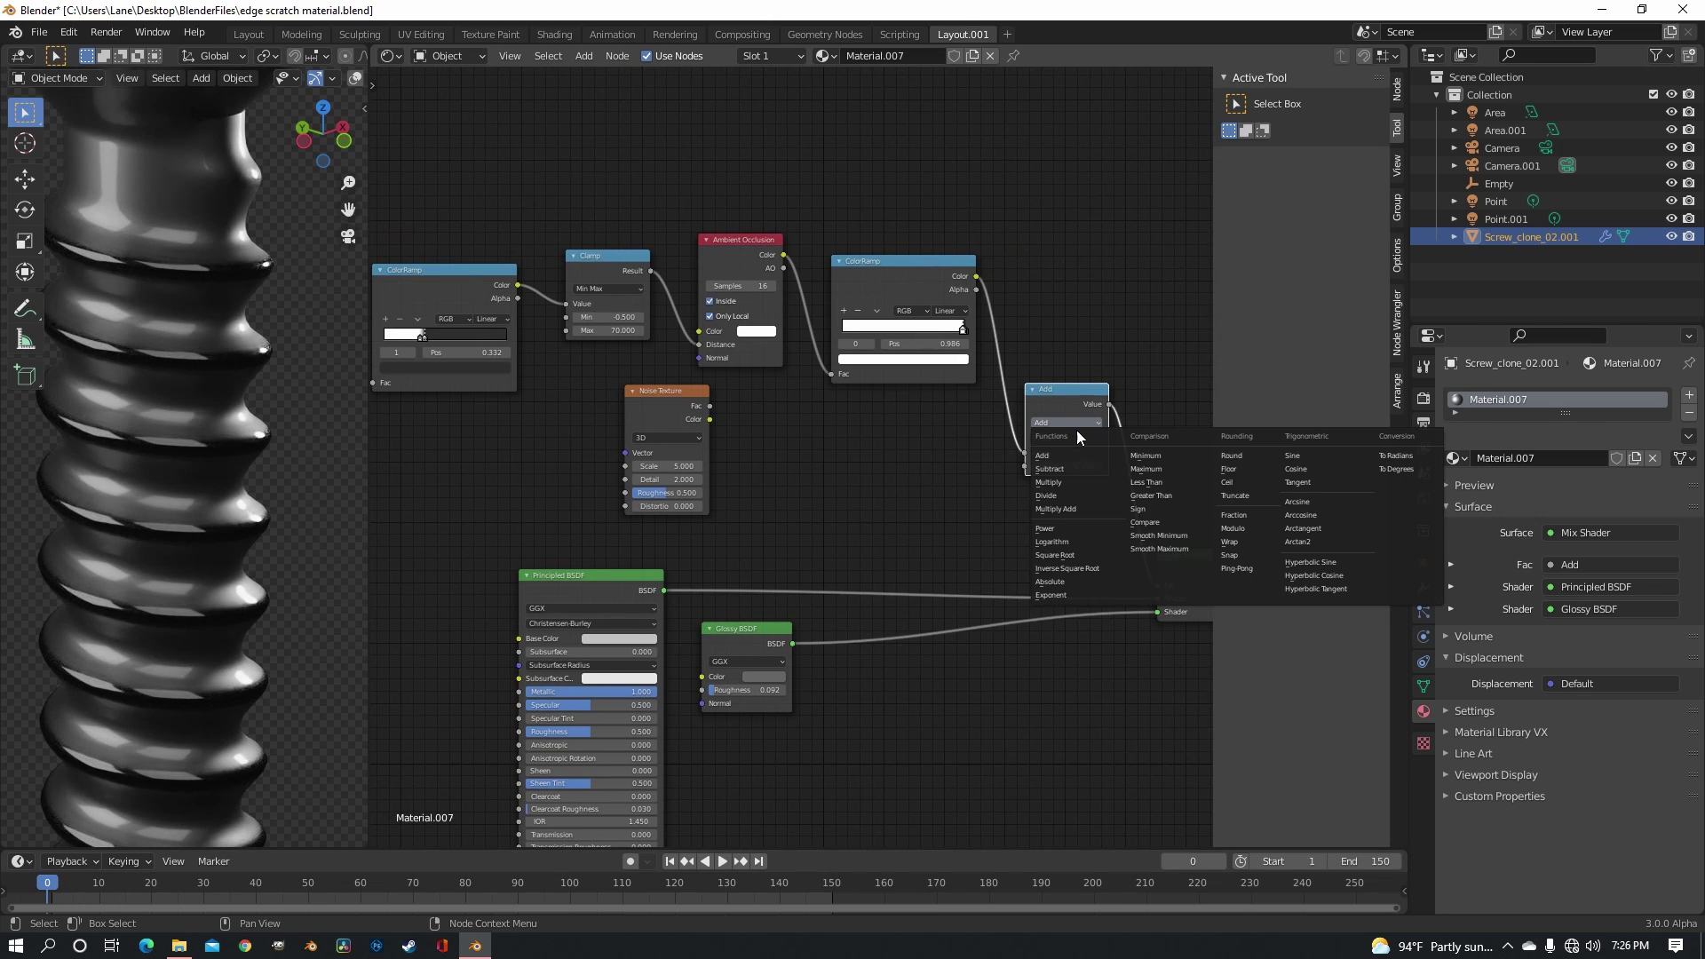
click(1066, 481)
Connect the Noise Texture's Fac output to the Multiply node's second Value input
middle_drag(777, 467, 742, 491)
drag(662, 424, 995, 492)
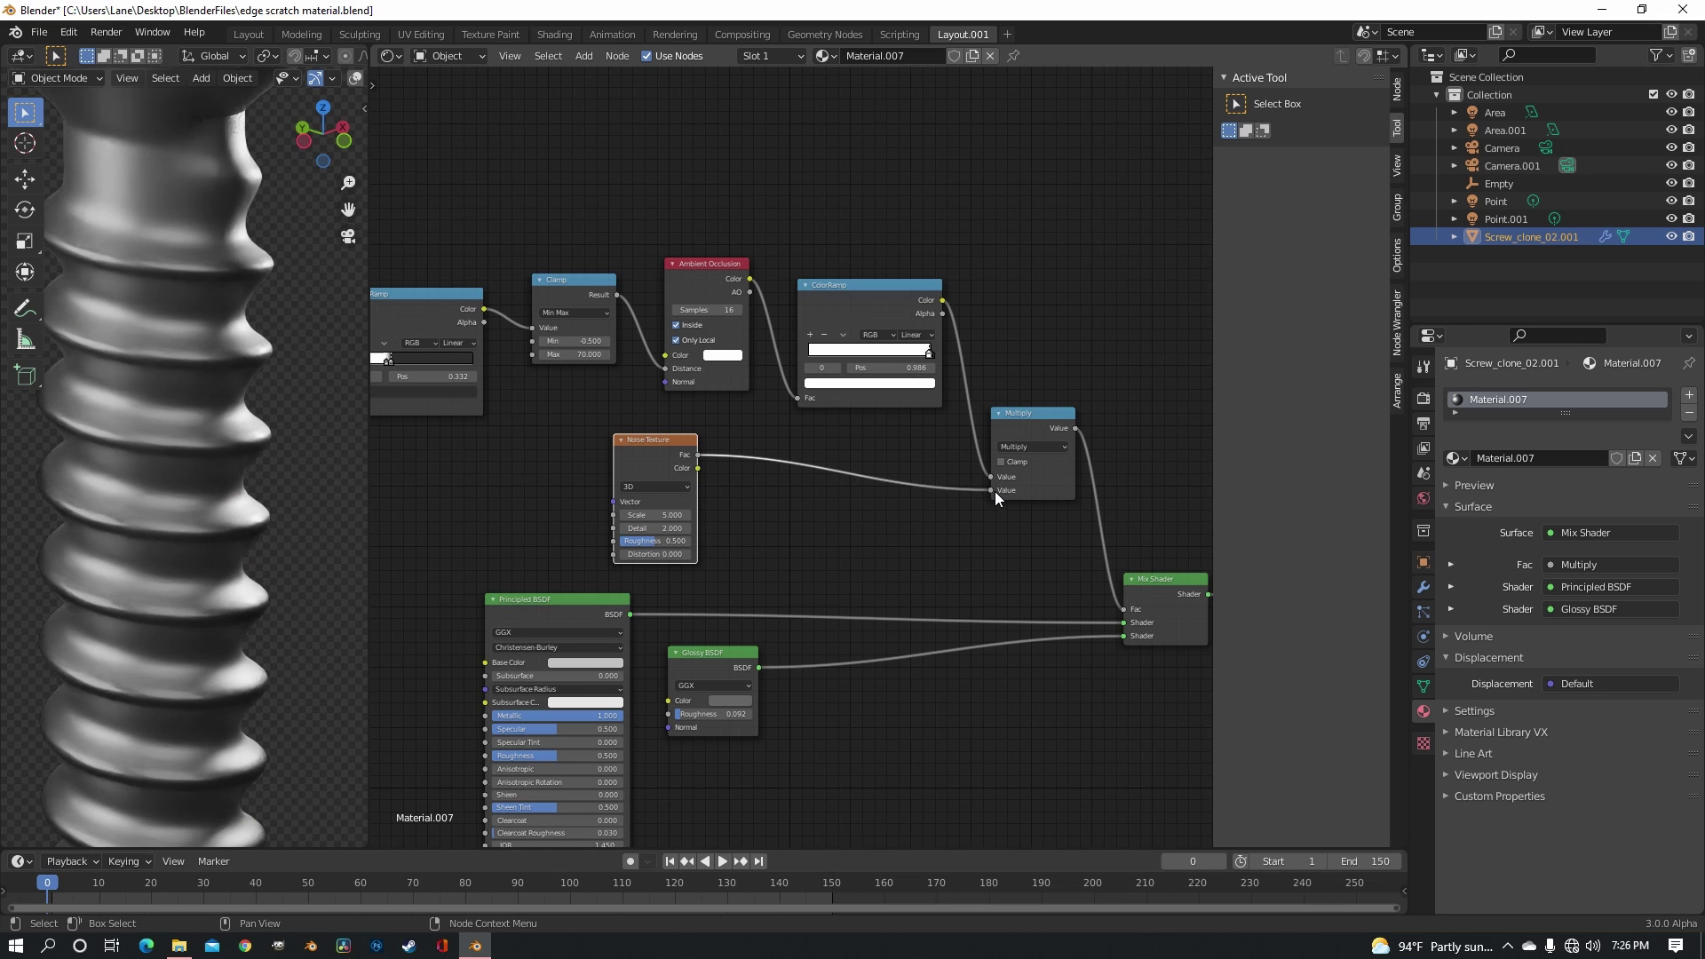
click(880, 556)
Insert a ColorRamp node into the link between the Noise Texture and the Multiply node
key(shift+a)
click(780, 536)
text(colo)
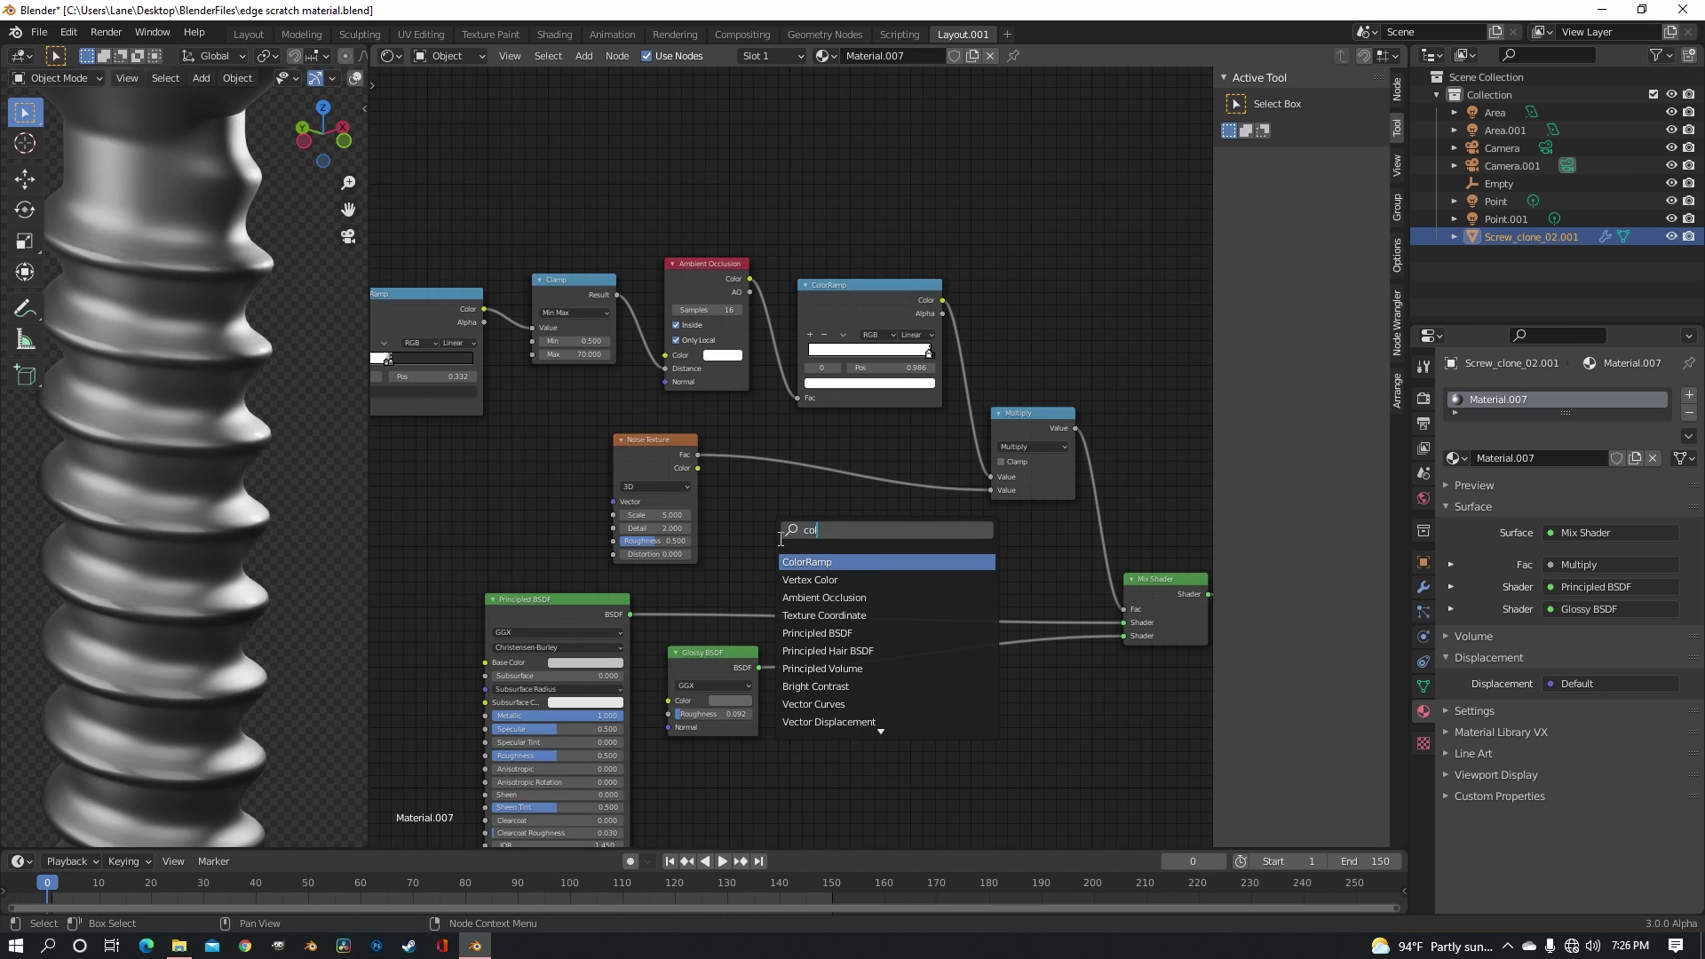
click(845, 561)
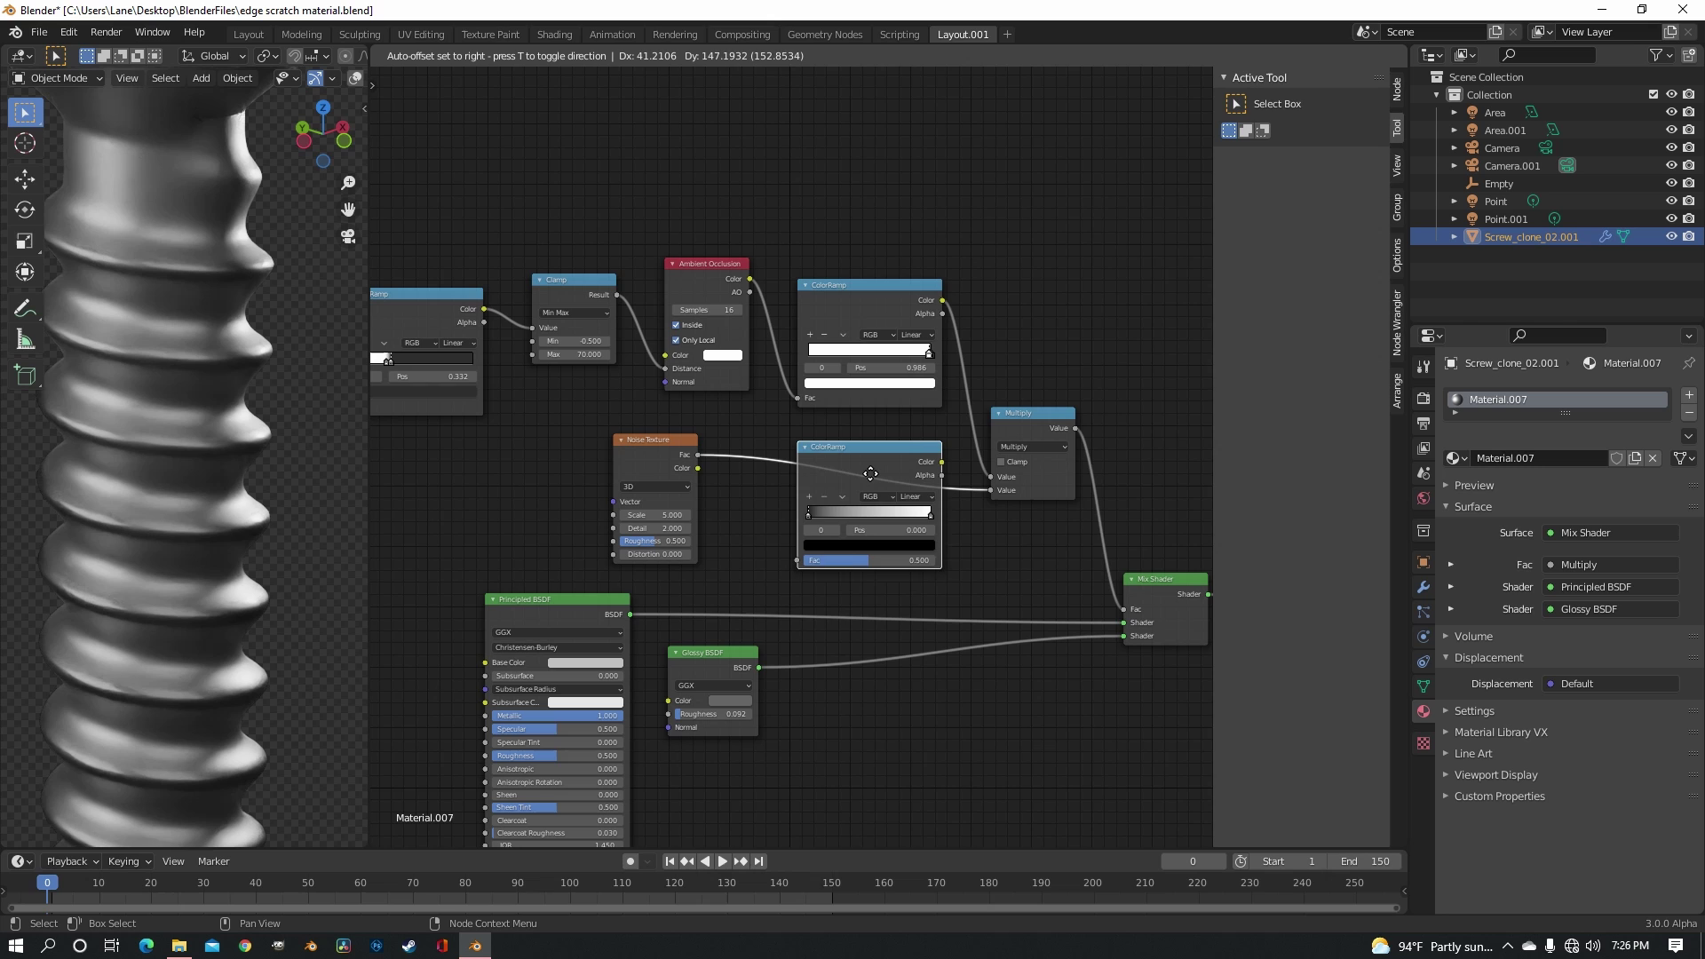
click(863, 462)
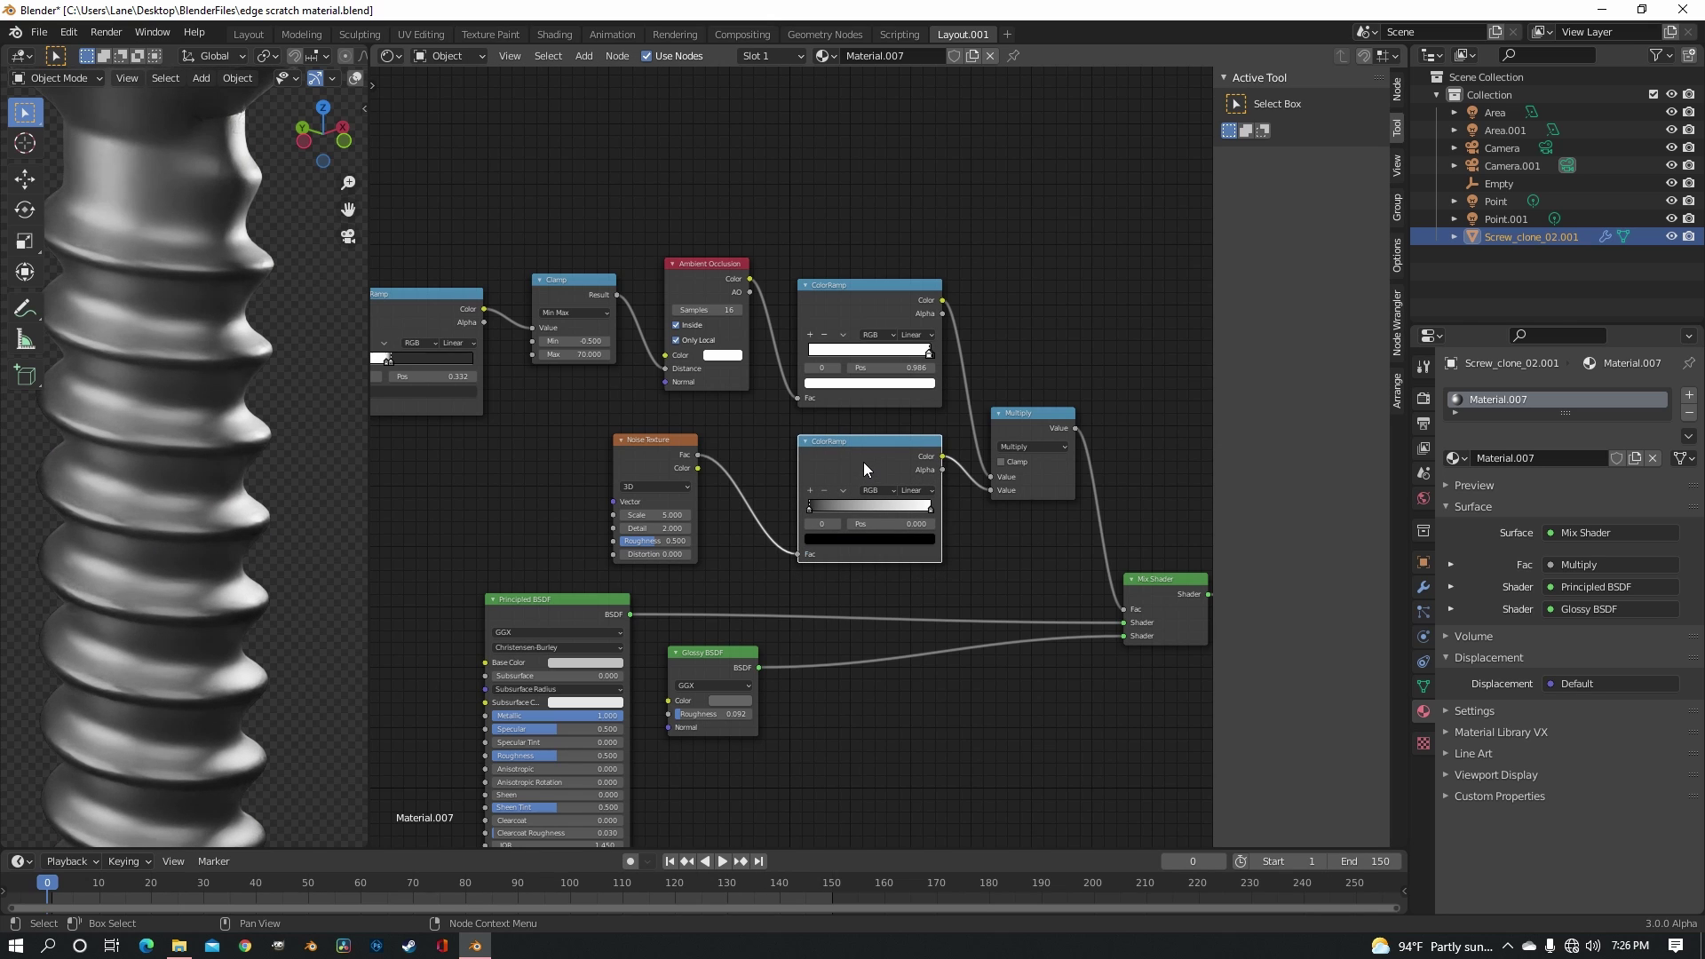
Sharpen the noise ColorRamp by moving its black stop to 0.359 and its white stop just after it, checking the threads
scroll(799, 457, up, 2)
drag(814, 535, 887, 531)
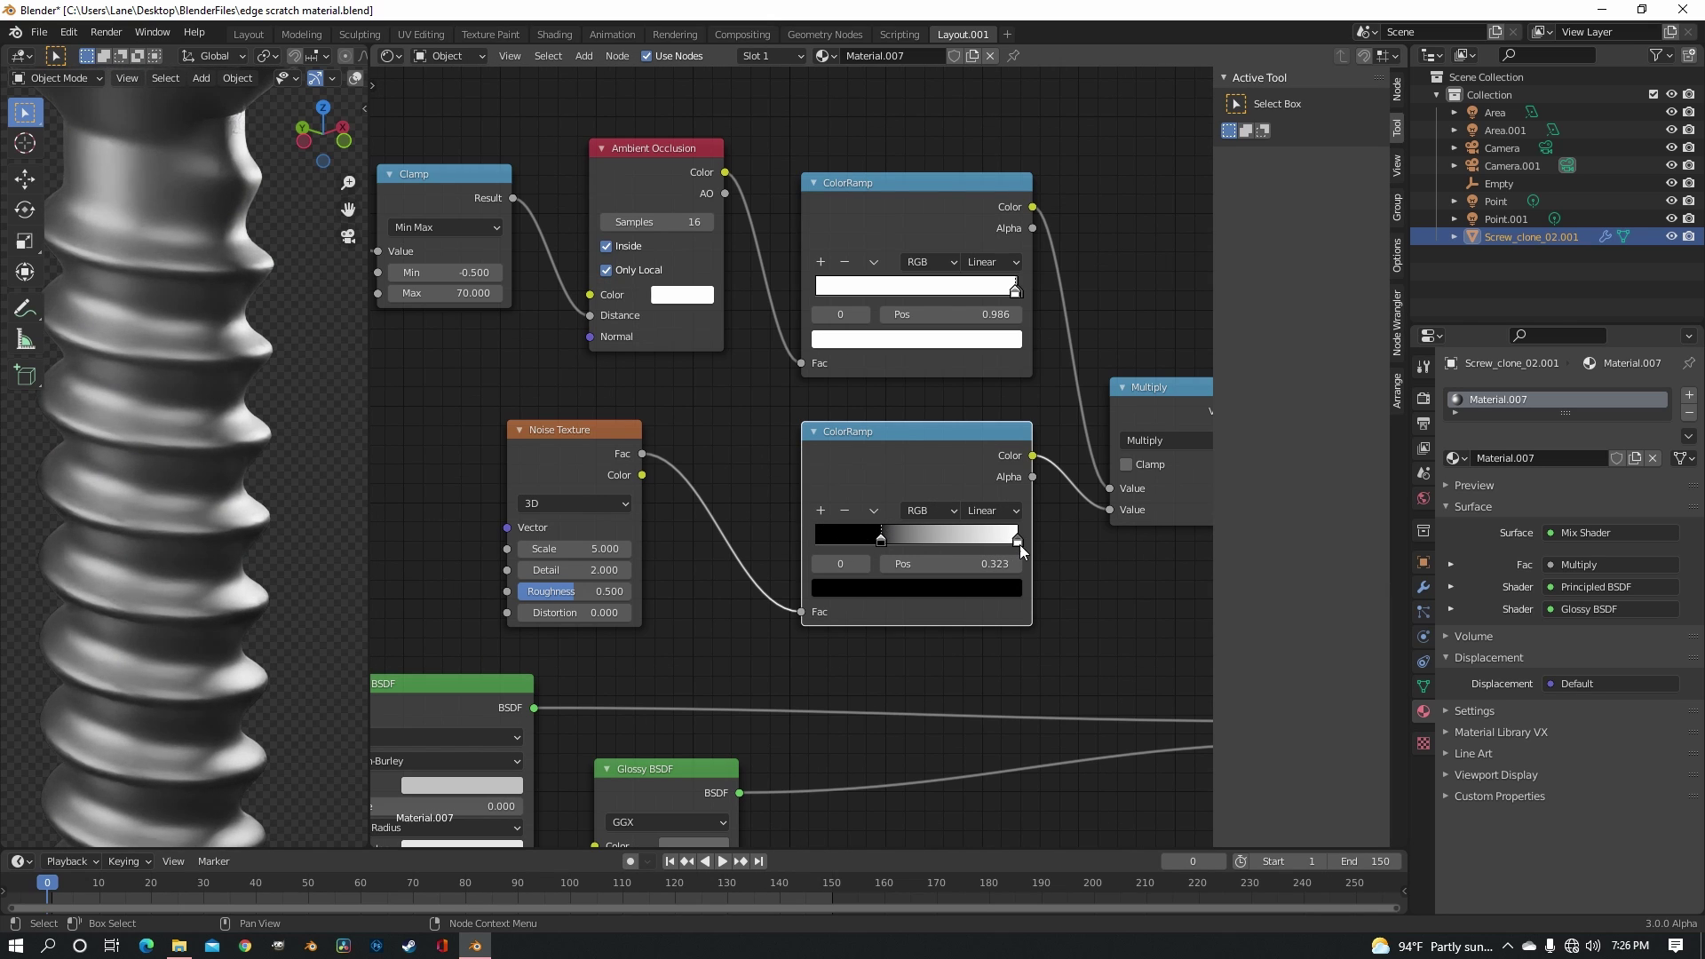
drag(1019, 546, 896, 542)
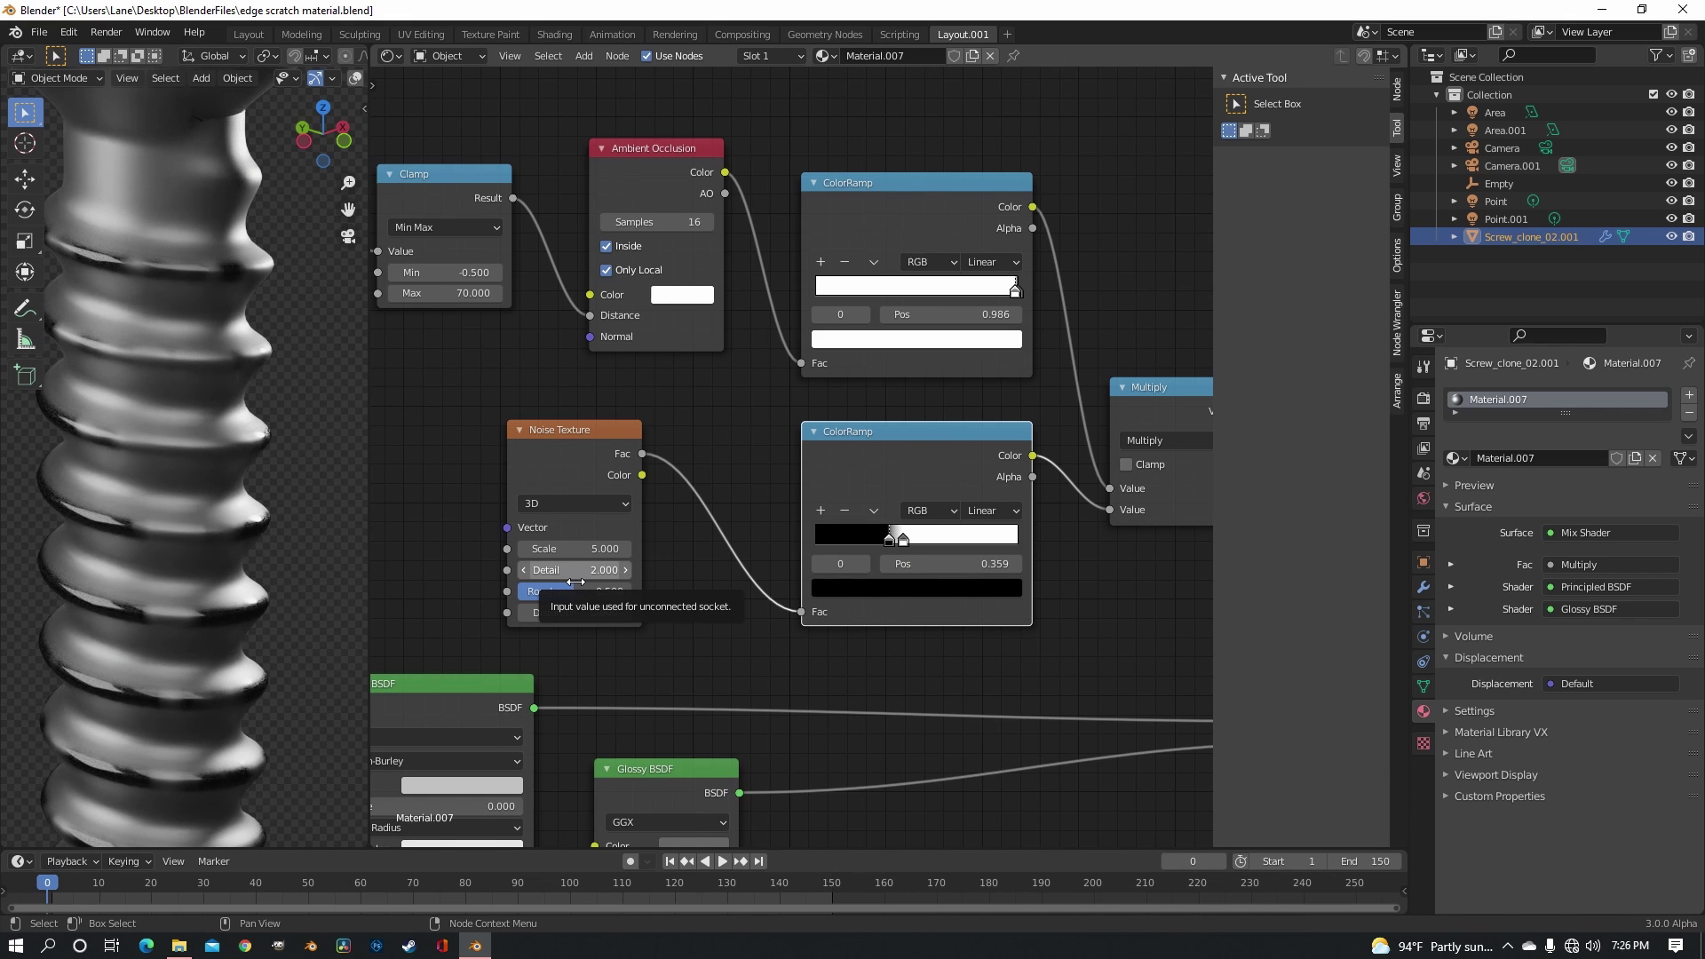
scroll(258, 515, up, 5)
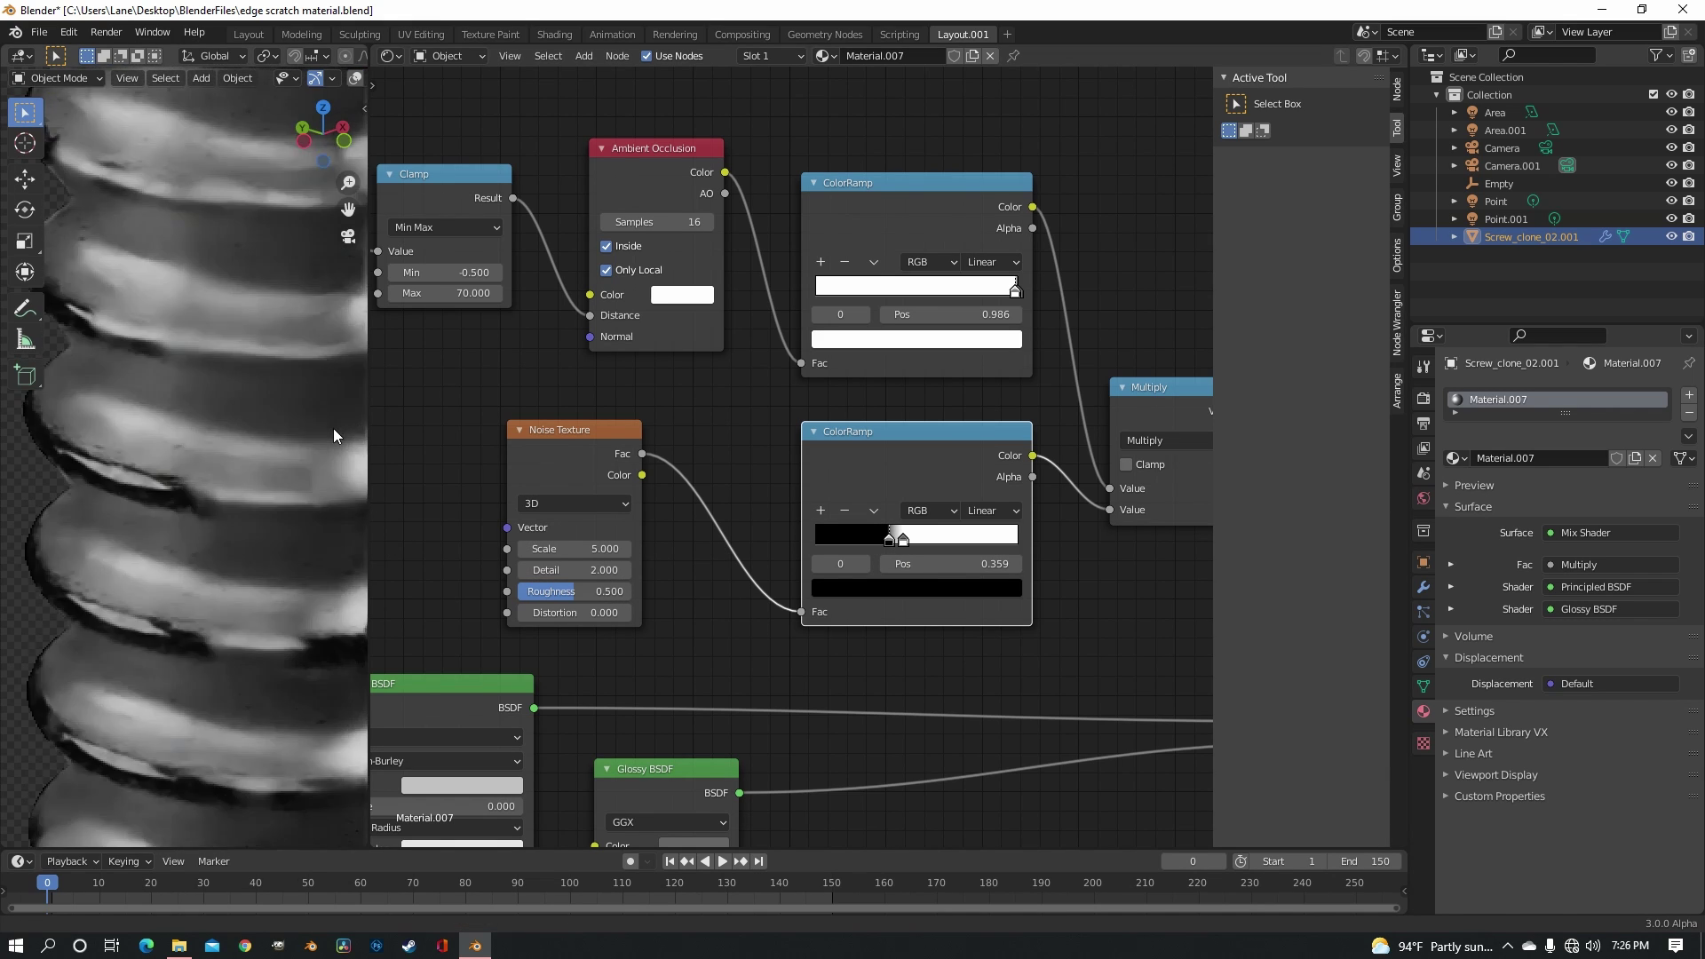
scroll(270, 499, down, 4)
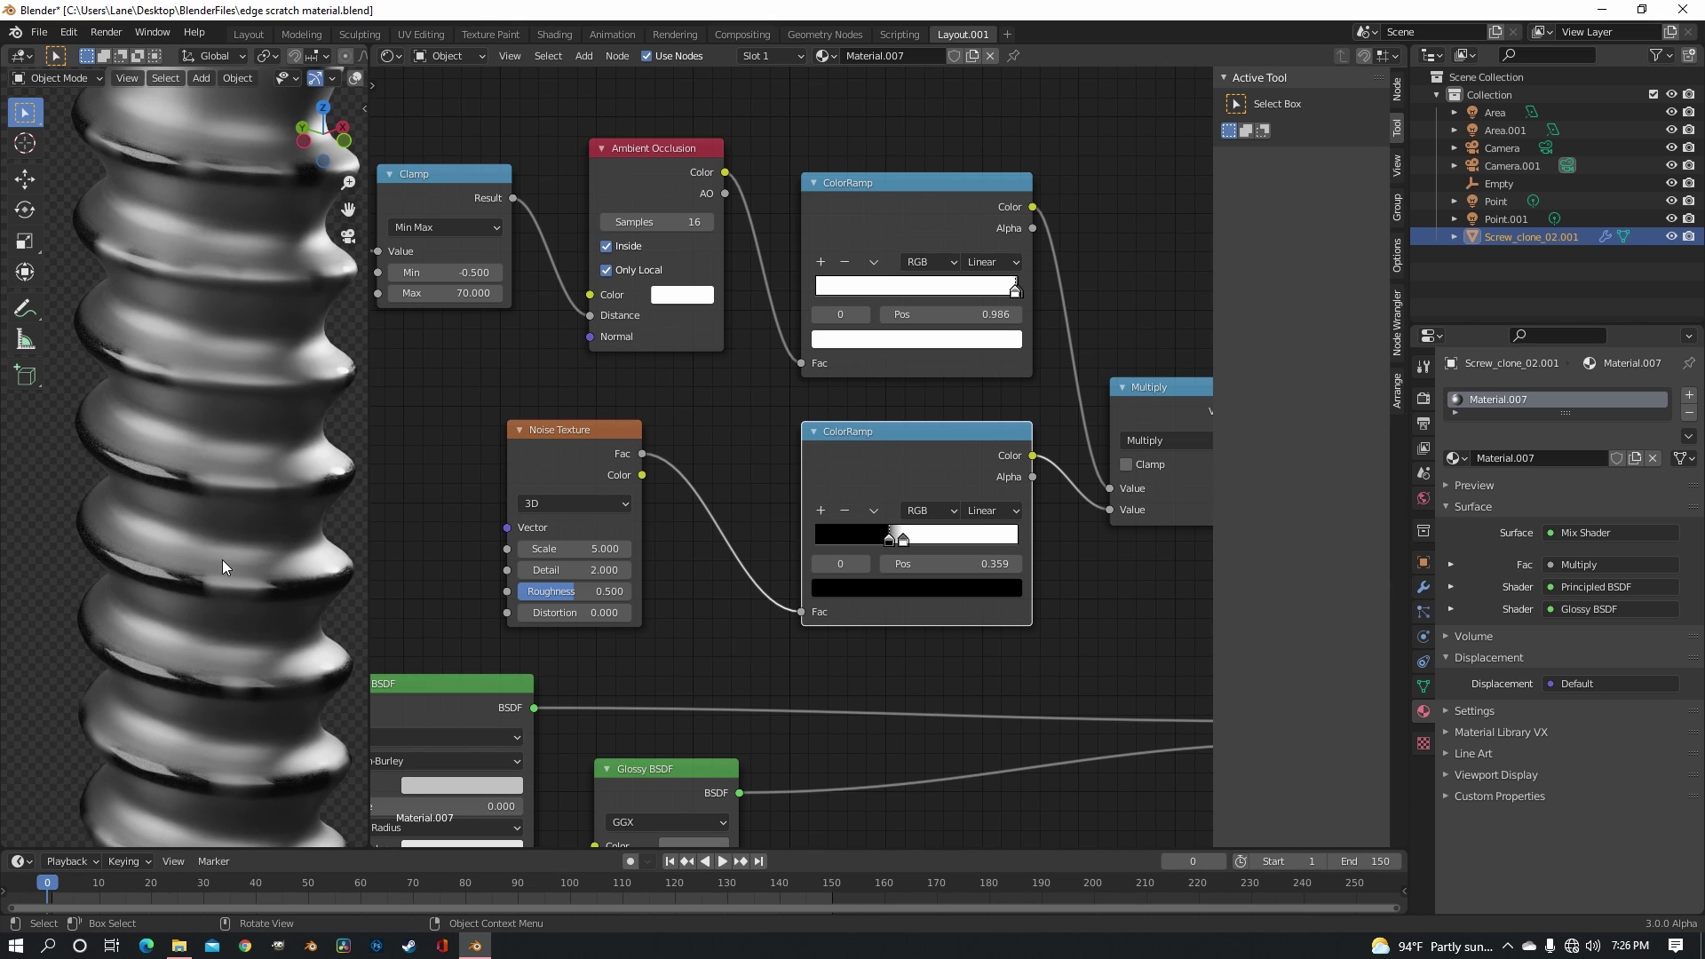
Set the Noise Texture's Scale to 0.500, Detail to 7.000 and Roughness to 0.808
mouse_move(553, 548)
mouse_down()
mouse_move(634, 548)
mouse_move(604, 570)
mouse_move(708, 570)
mouse_up()
drag(530, 589, 562, 589)
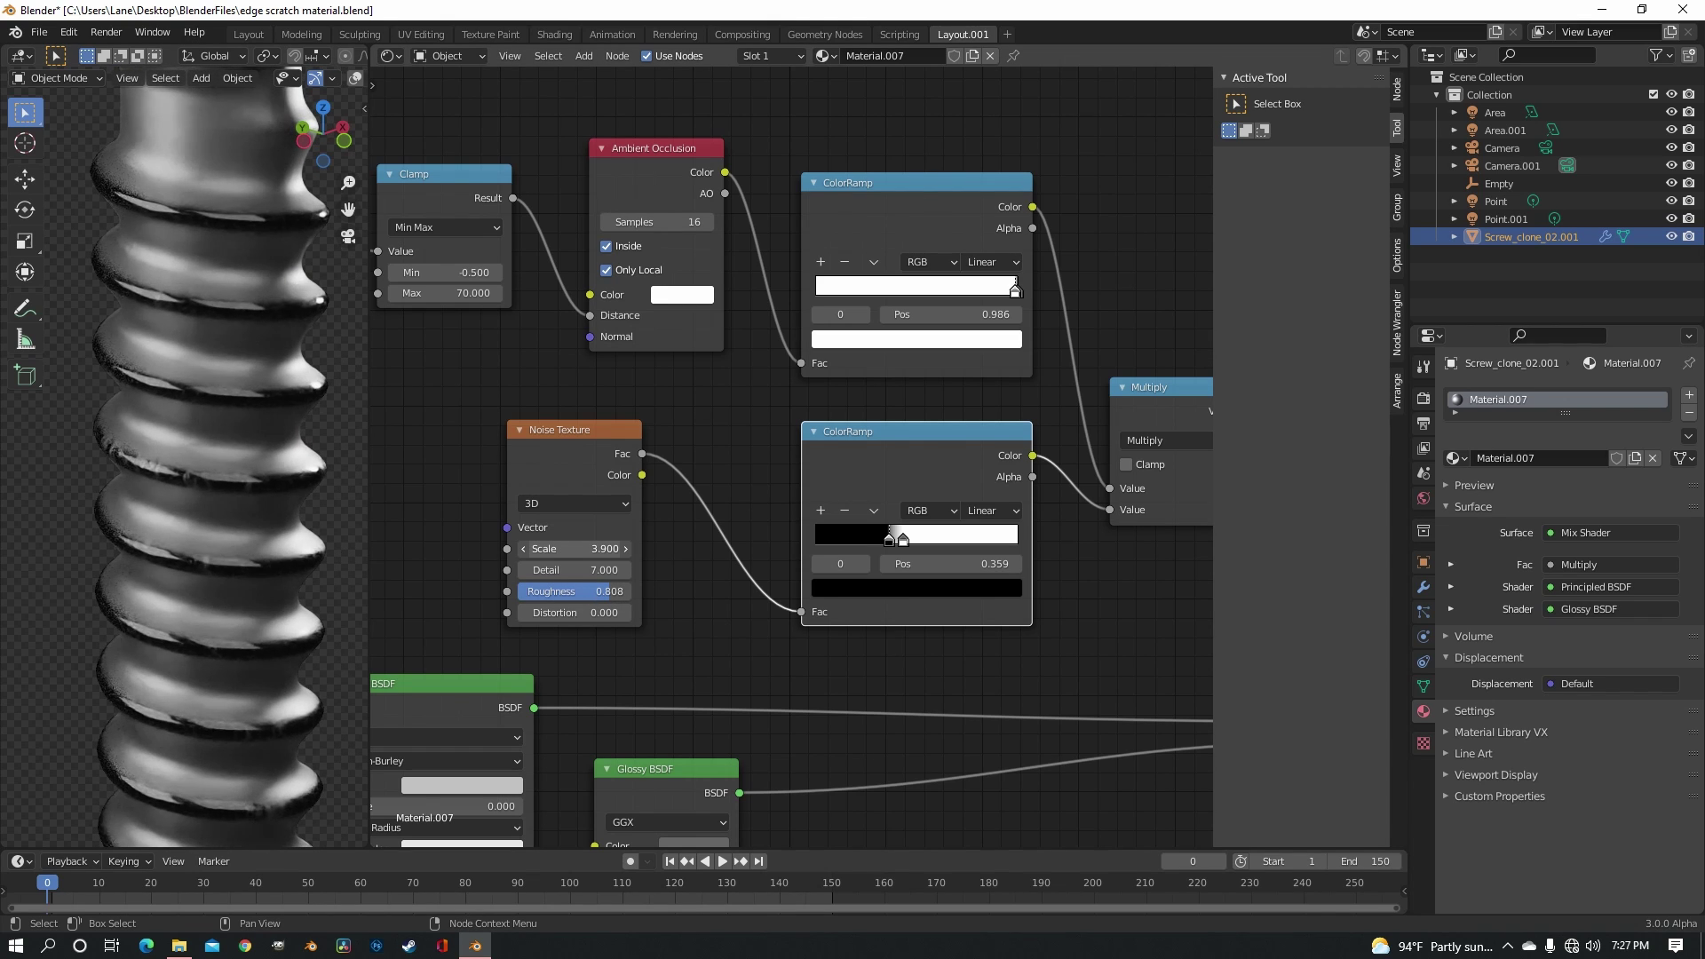
mouse_move(573, 548)
mouse_down()
mouse_move(489, 548)
mouse_move(545, 550)
mouse_up()
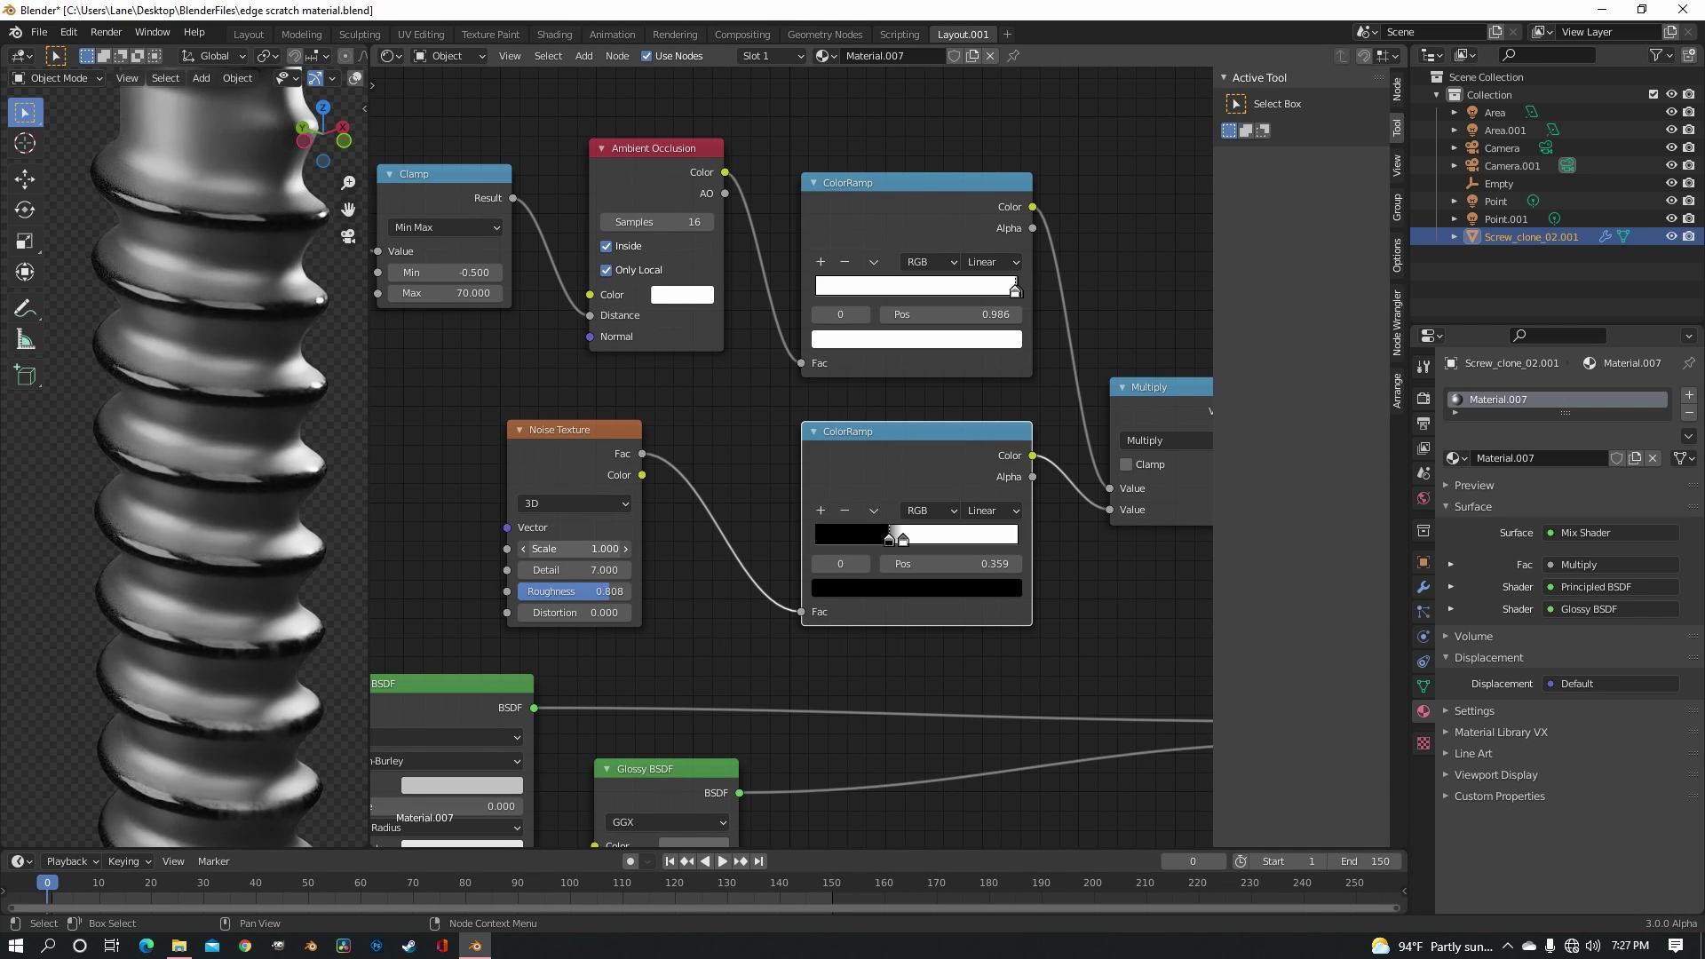
click(521, 550)
click(521, 550)
click(521, 550)
click(521, 549)
click(521, 550)
Add a Texture Coordinate node in front of the Noise Texture node
middle_drag(503, 568, 659, 571)
scroll(200, 455, down, 6)
scroll(528, 488, up, 2)
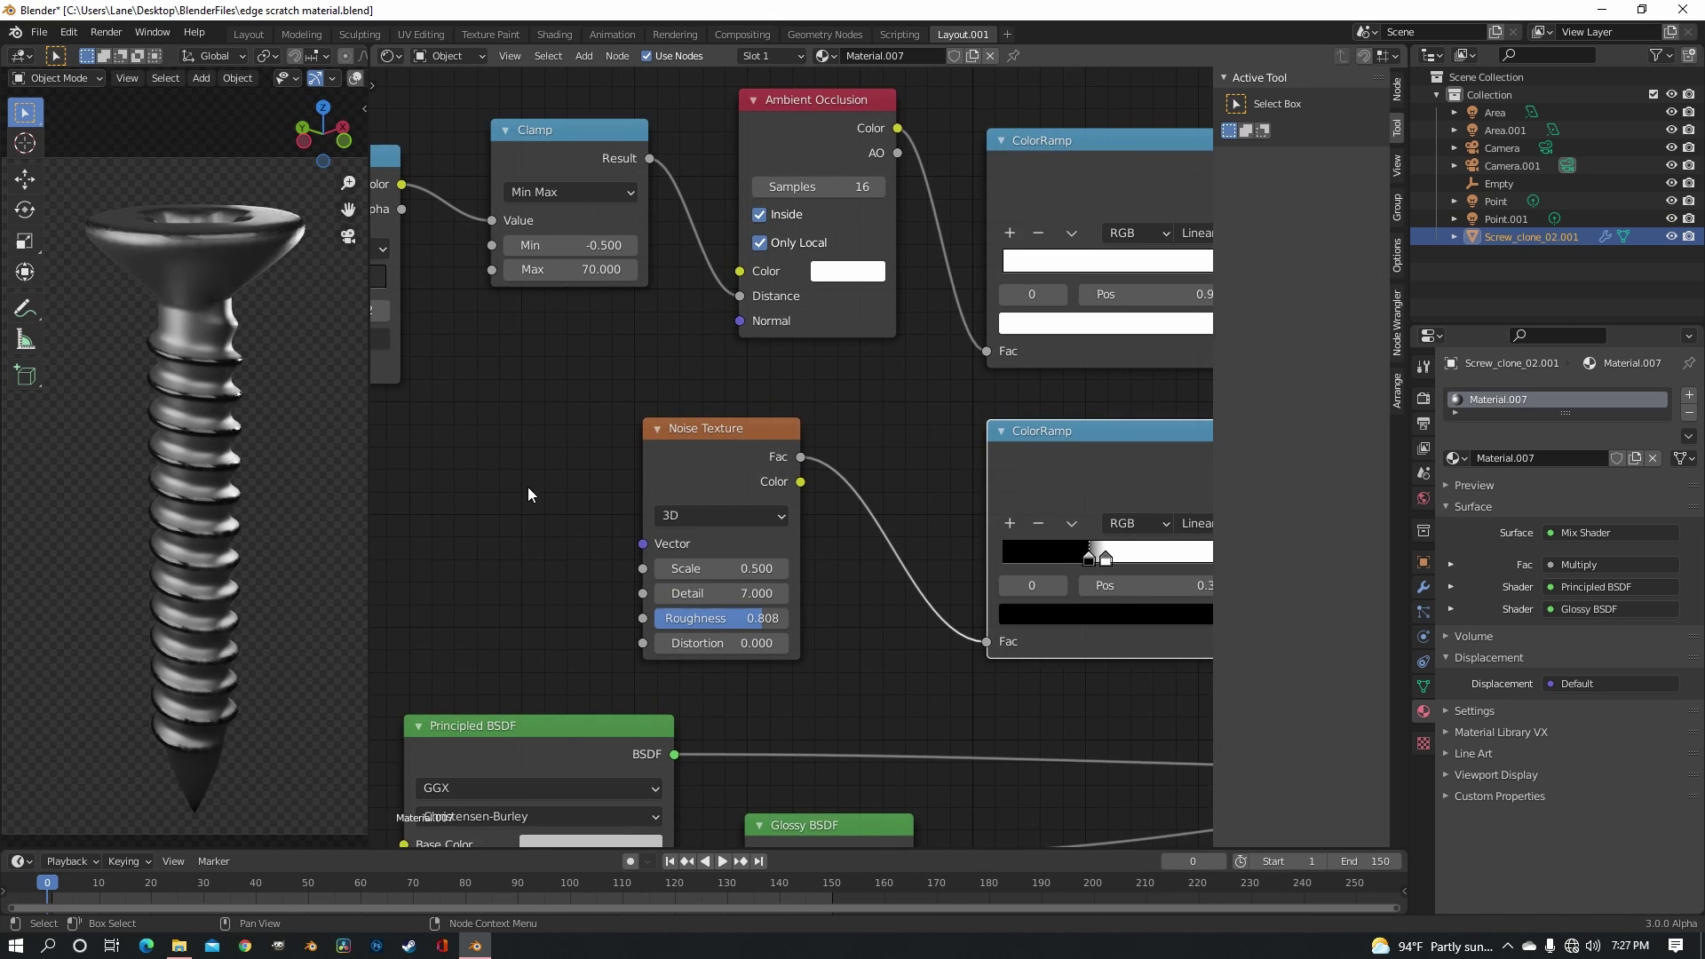
middle_drag(449, 485, 611, 453)
key(shift+a)
click(611, 451)
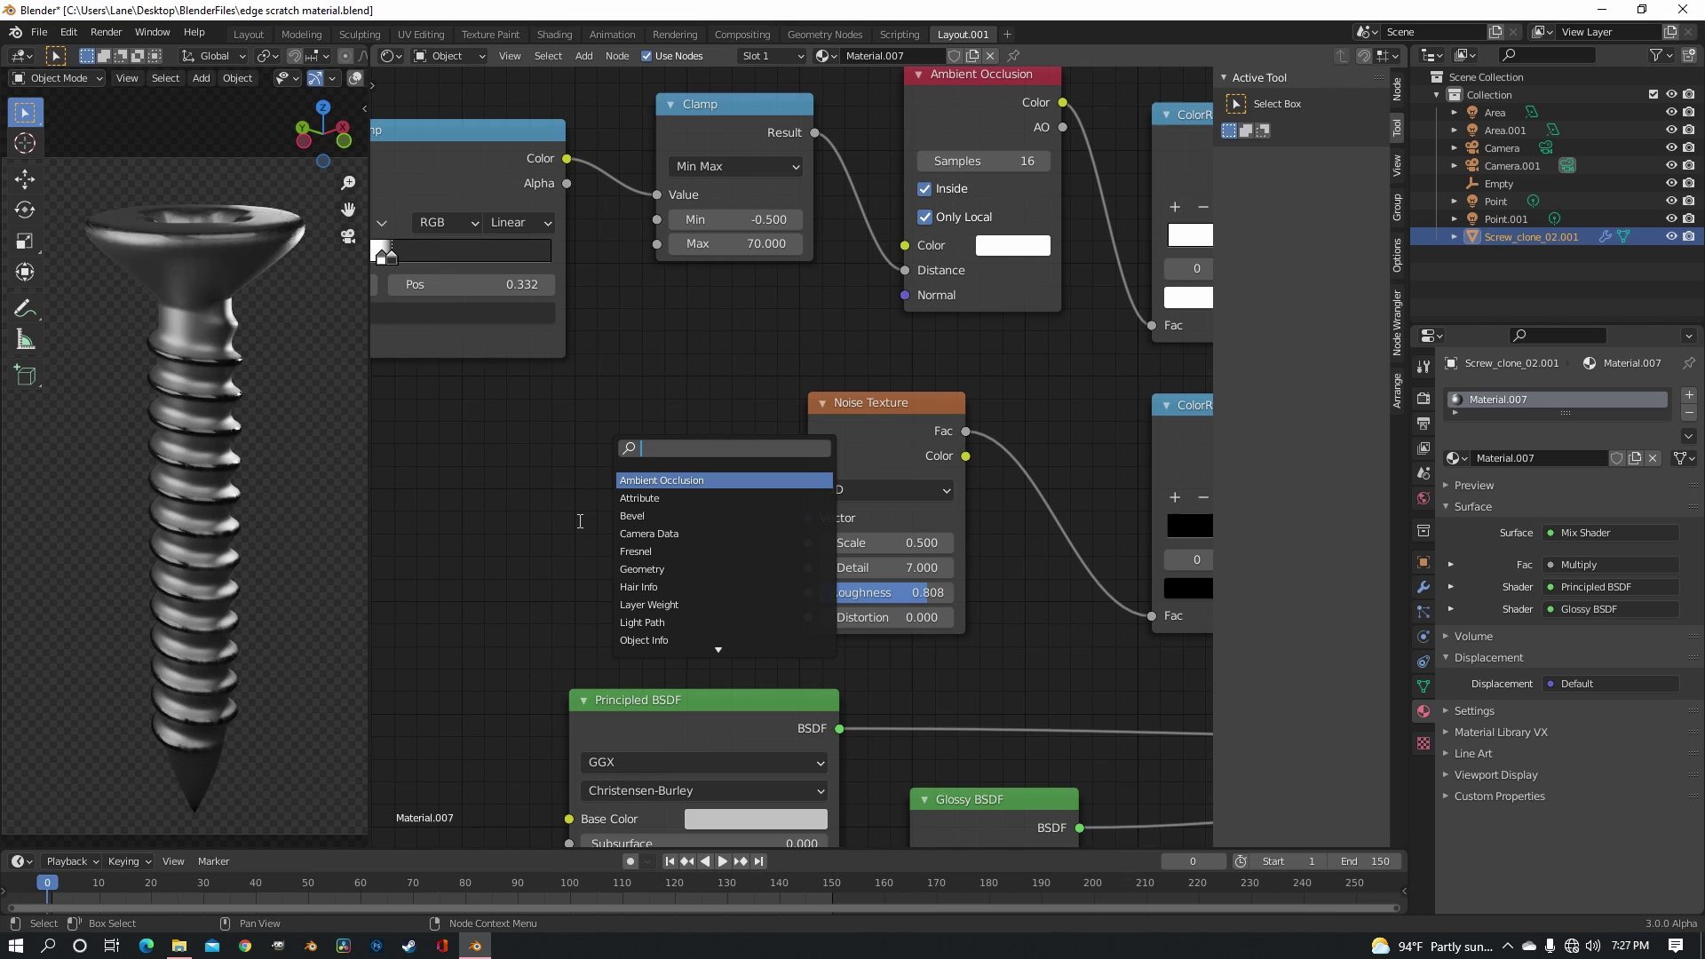
text(texture)
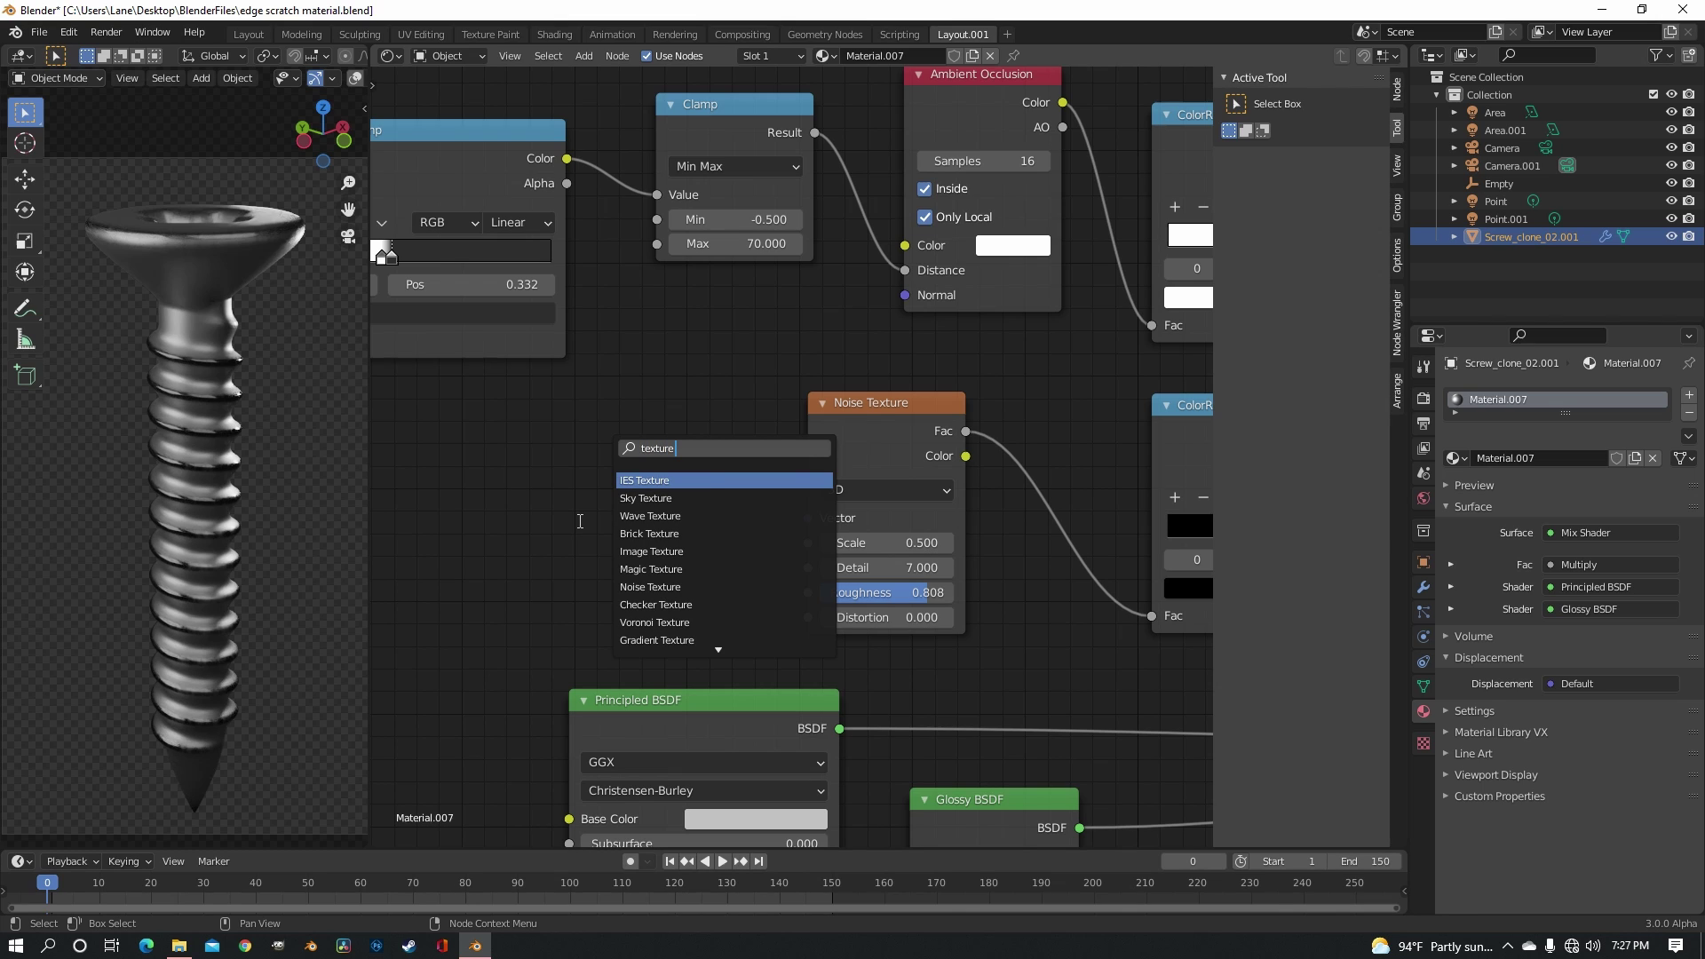
text( co)
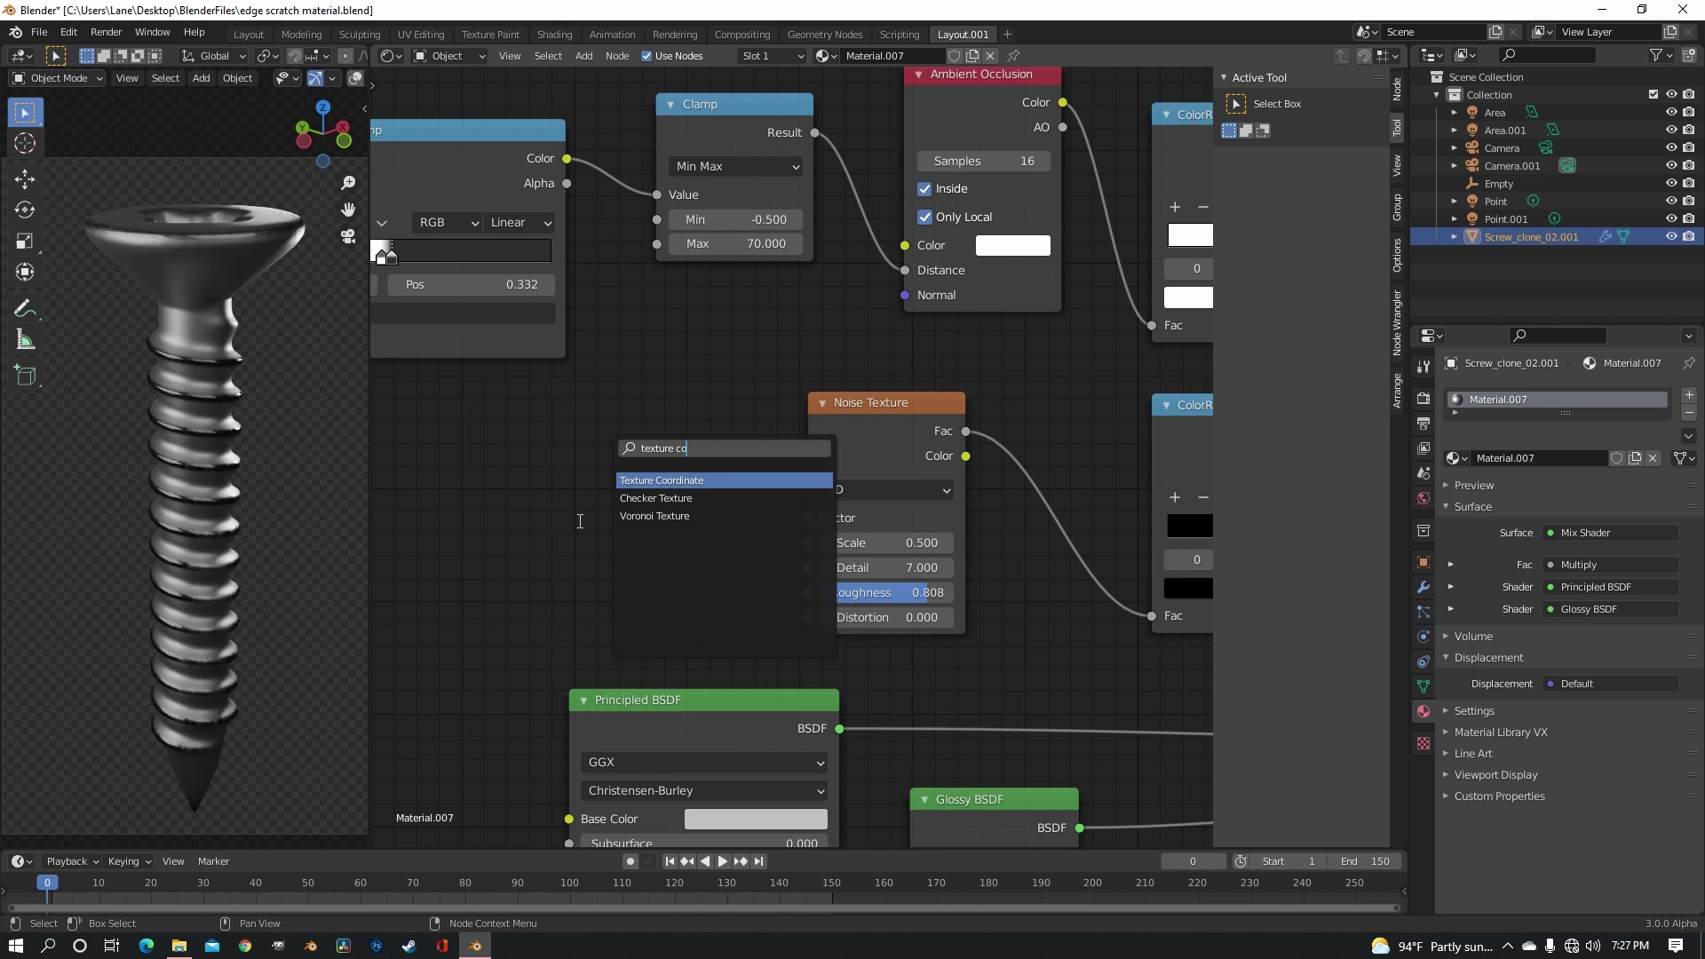
click(649, 484)
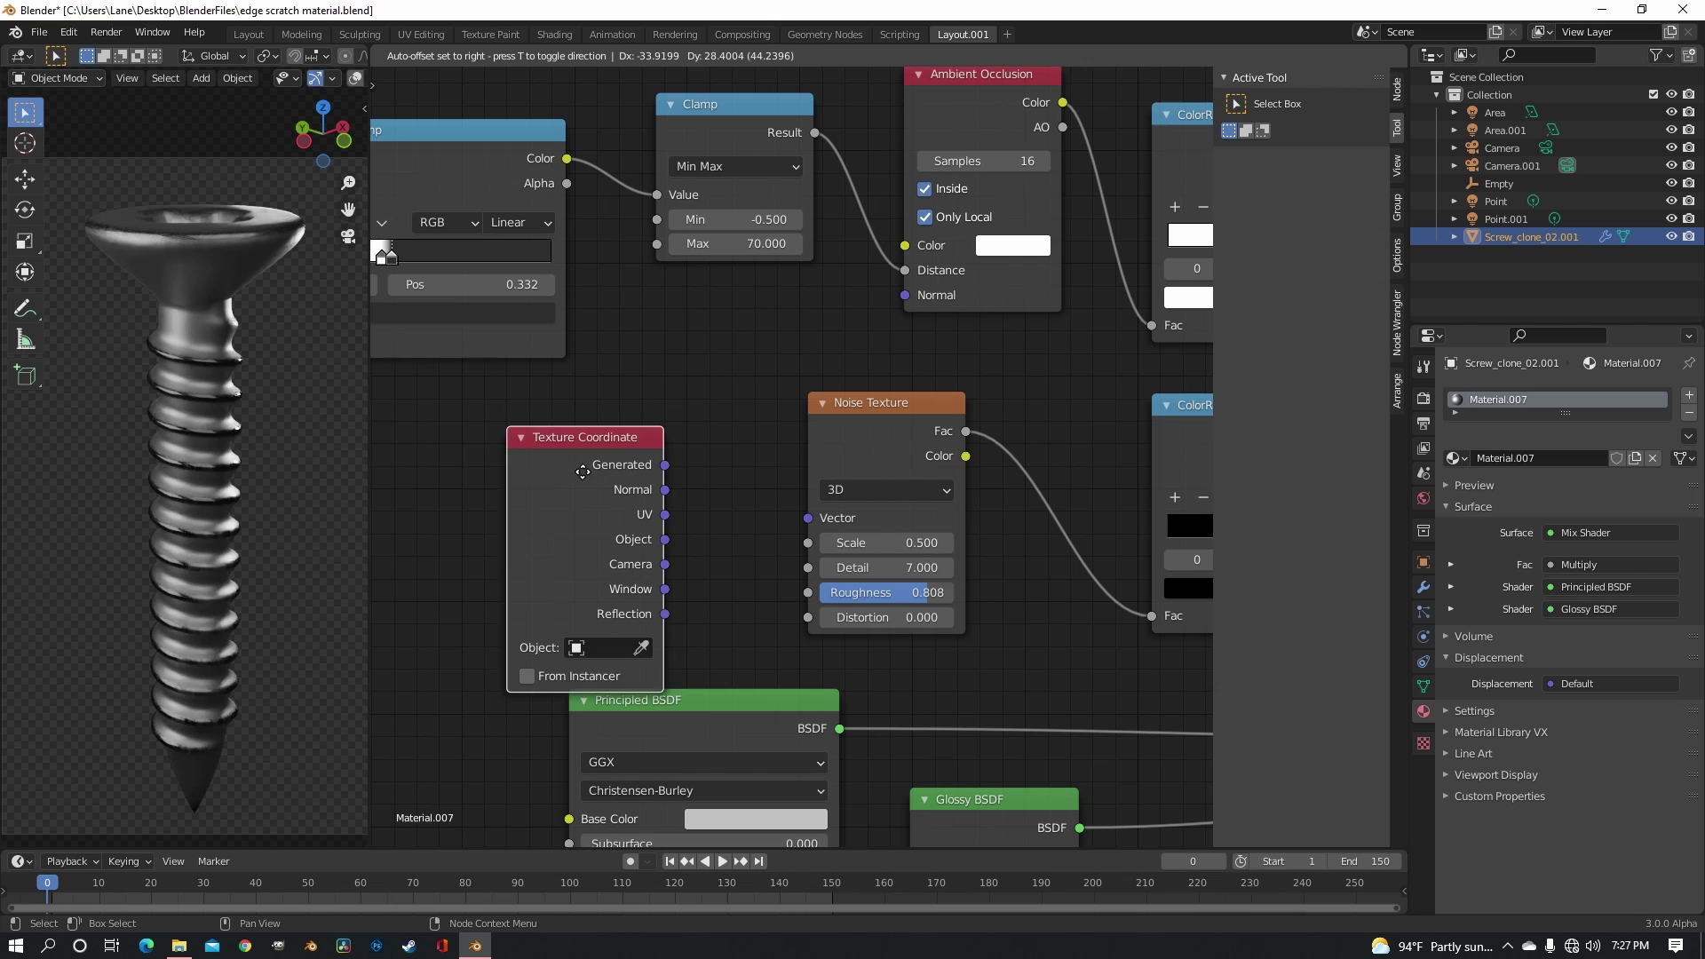
click(638, 513)
Connect the Texture Coordinate's Object output to the Noise Texture's Vector input and inspect the pattern on the threads
drag(637, 515, 661, 516)
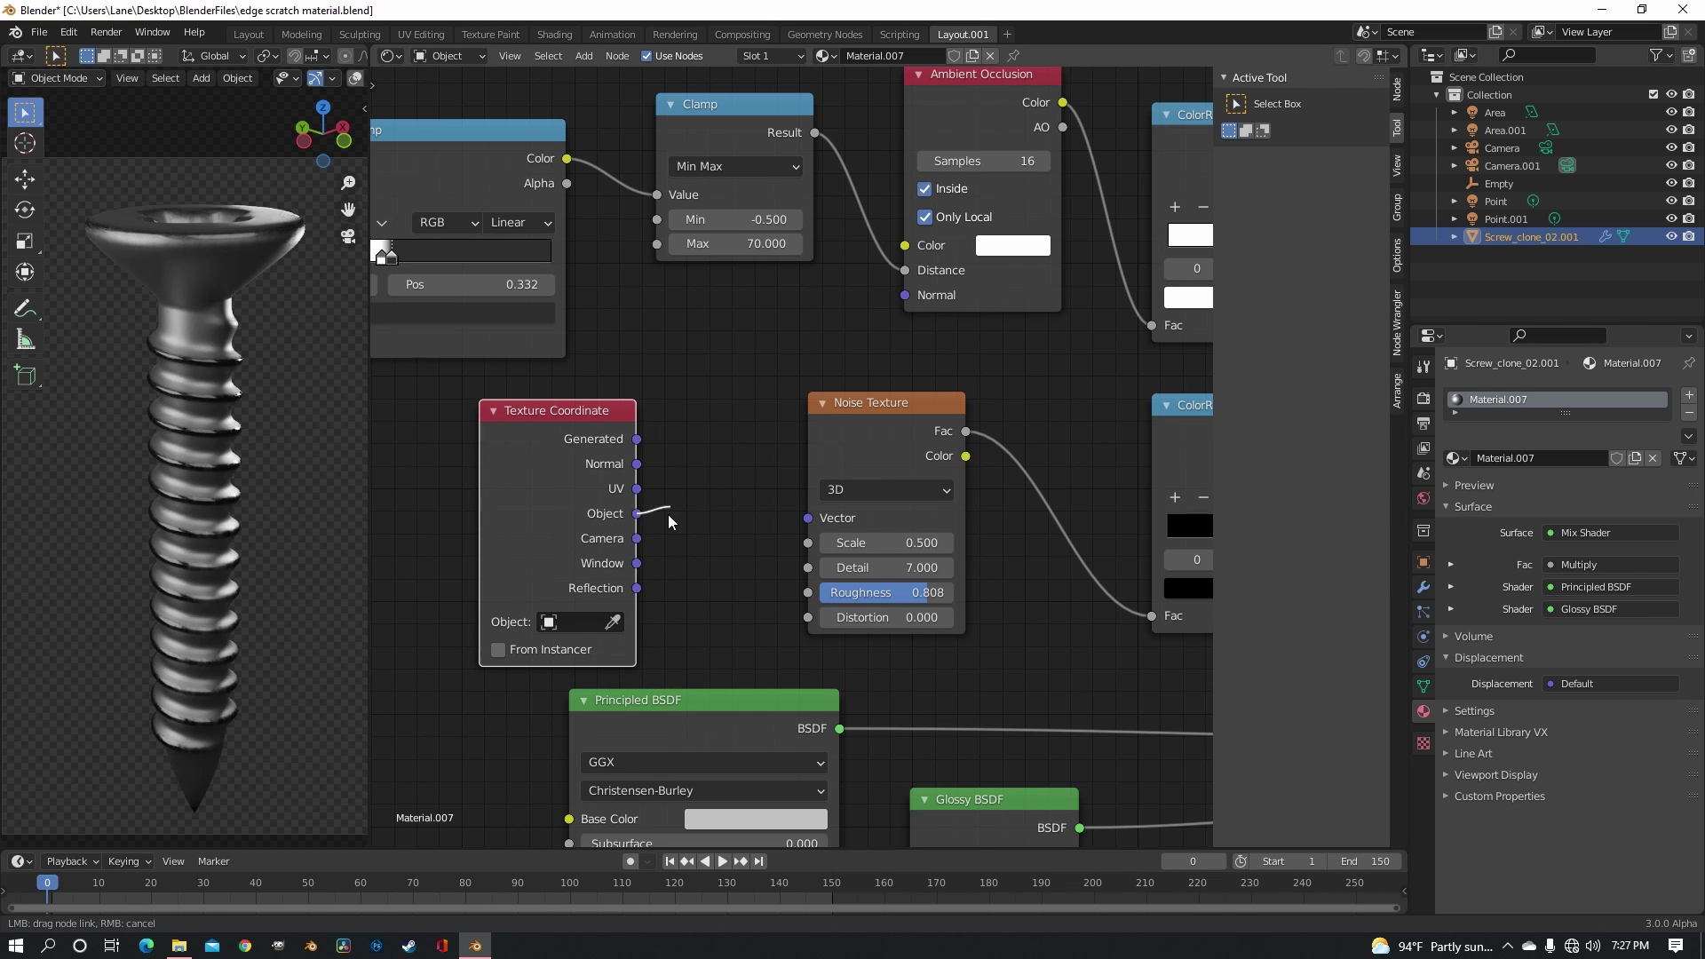
drag(822, 522, 820, 519)
scroll(146, 488, up, 6)
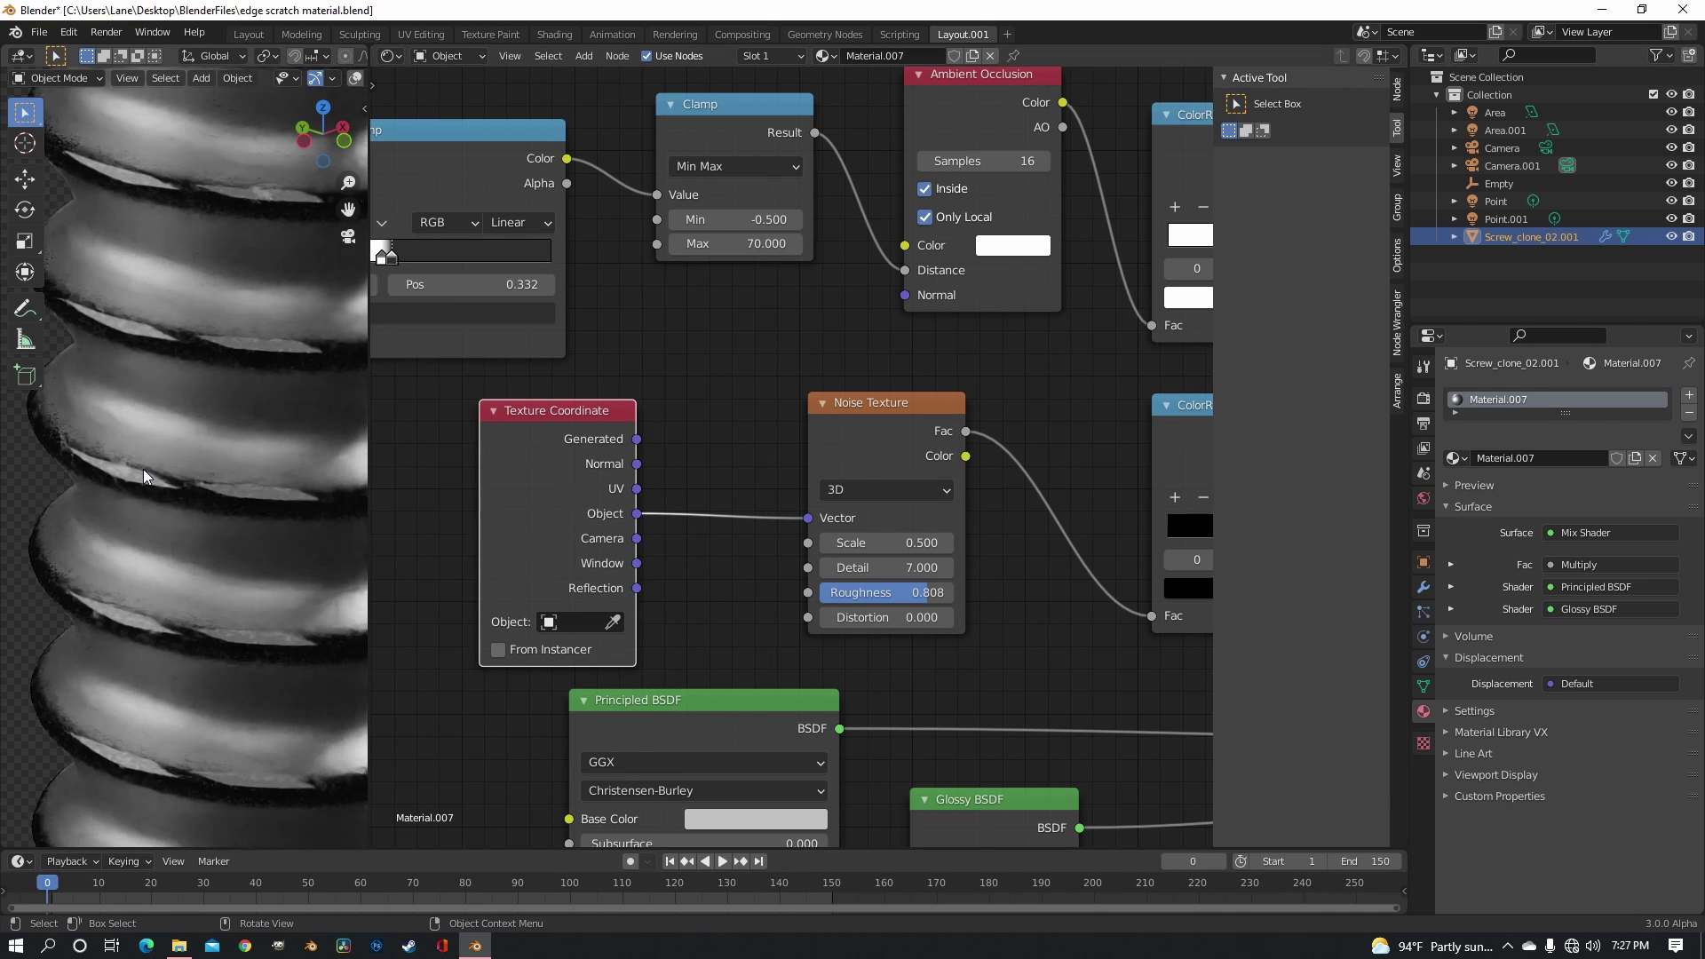
scroll(197, 477, up, 3)
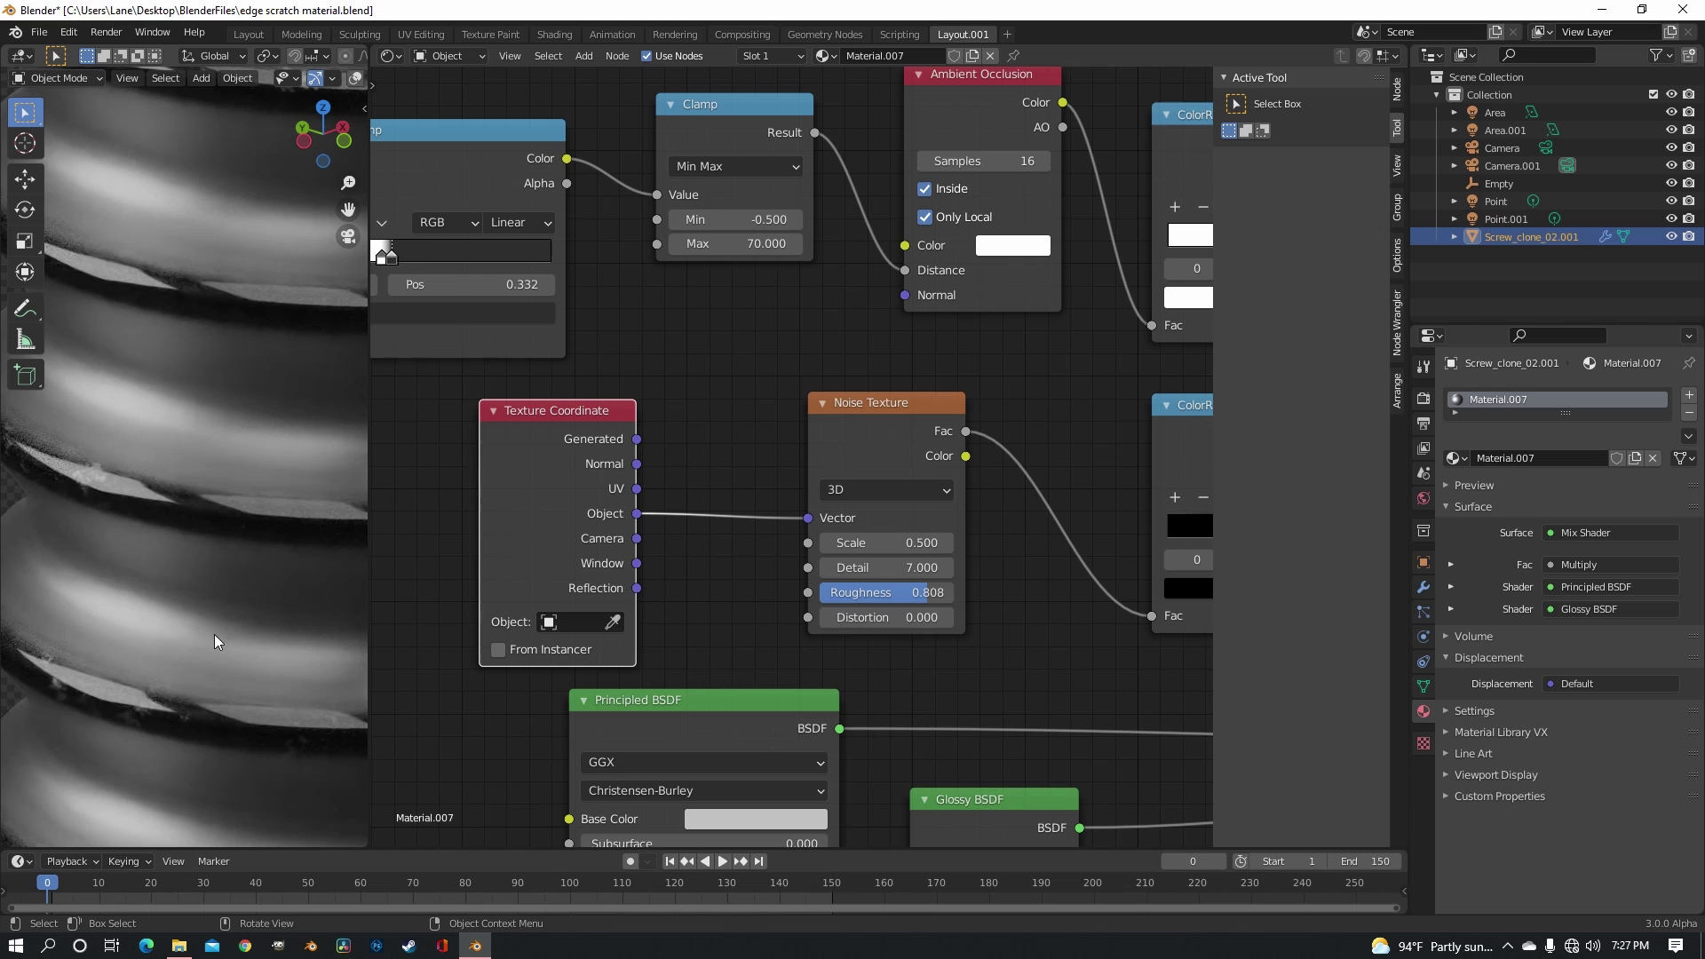
scroll(238, 511, down, 2)
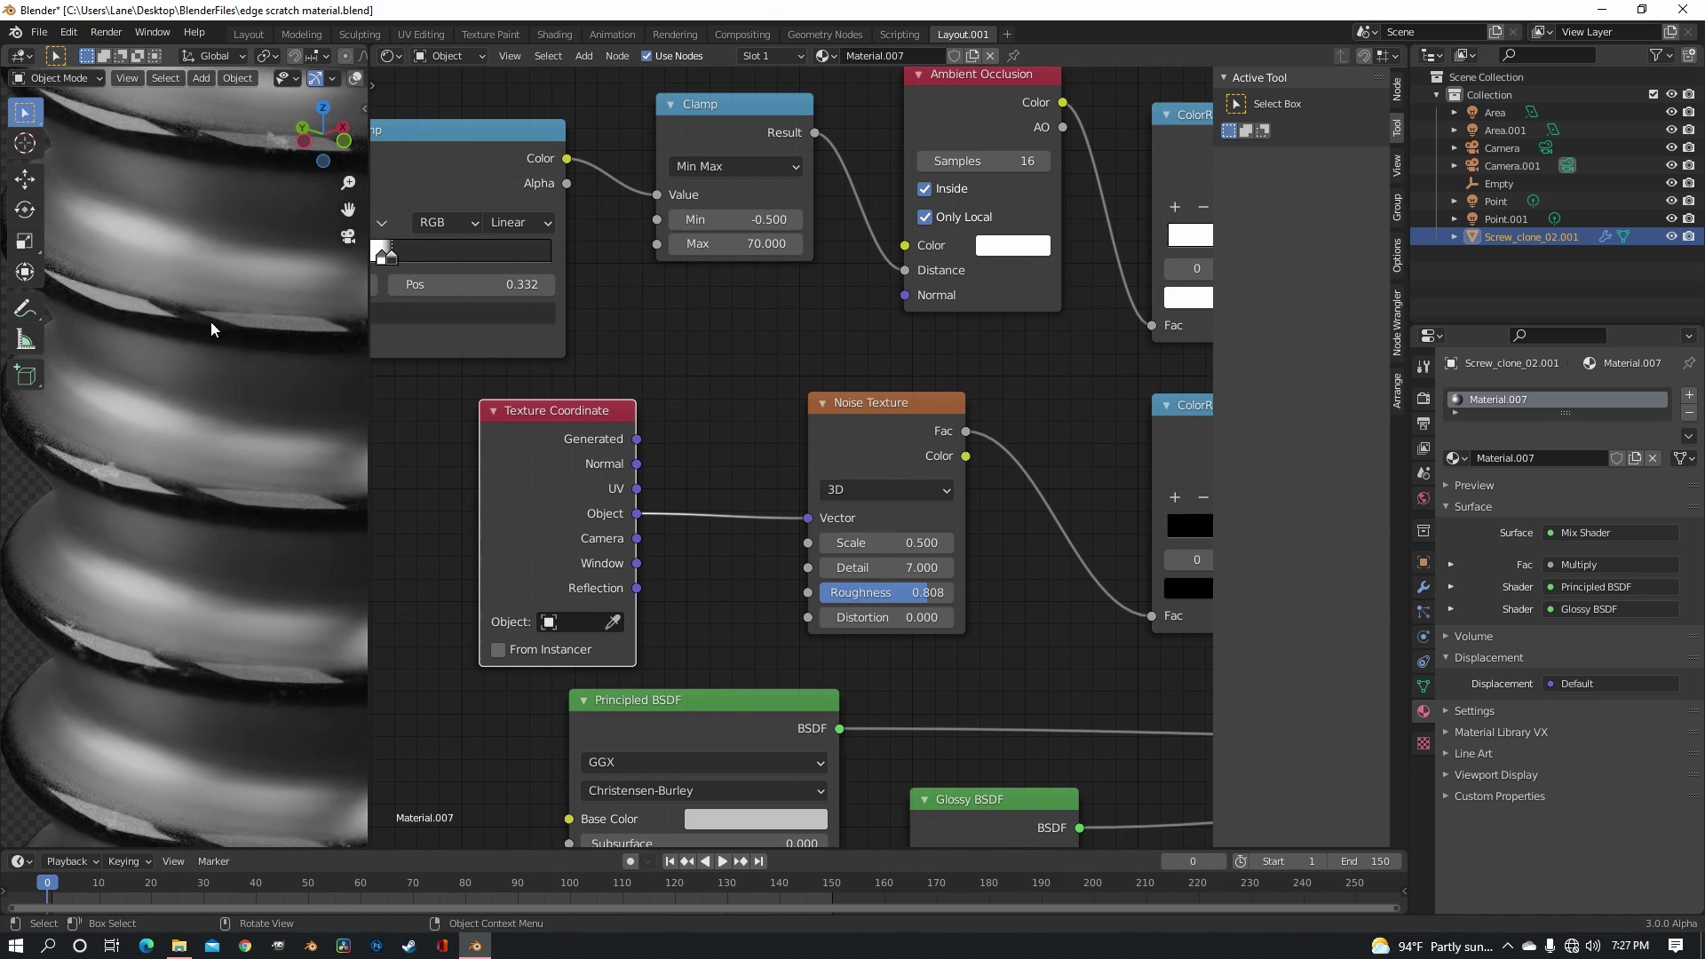
scroll(231, 295, down, 10)
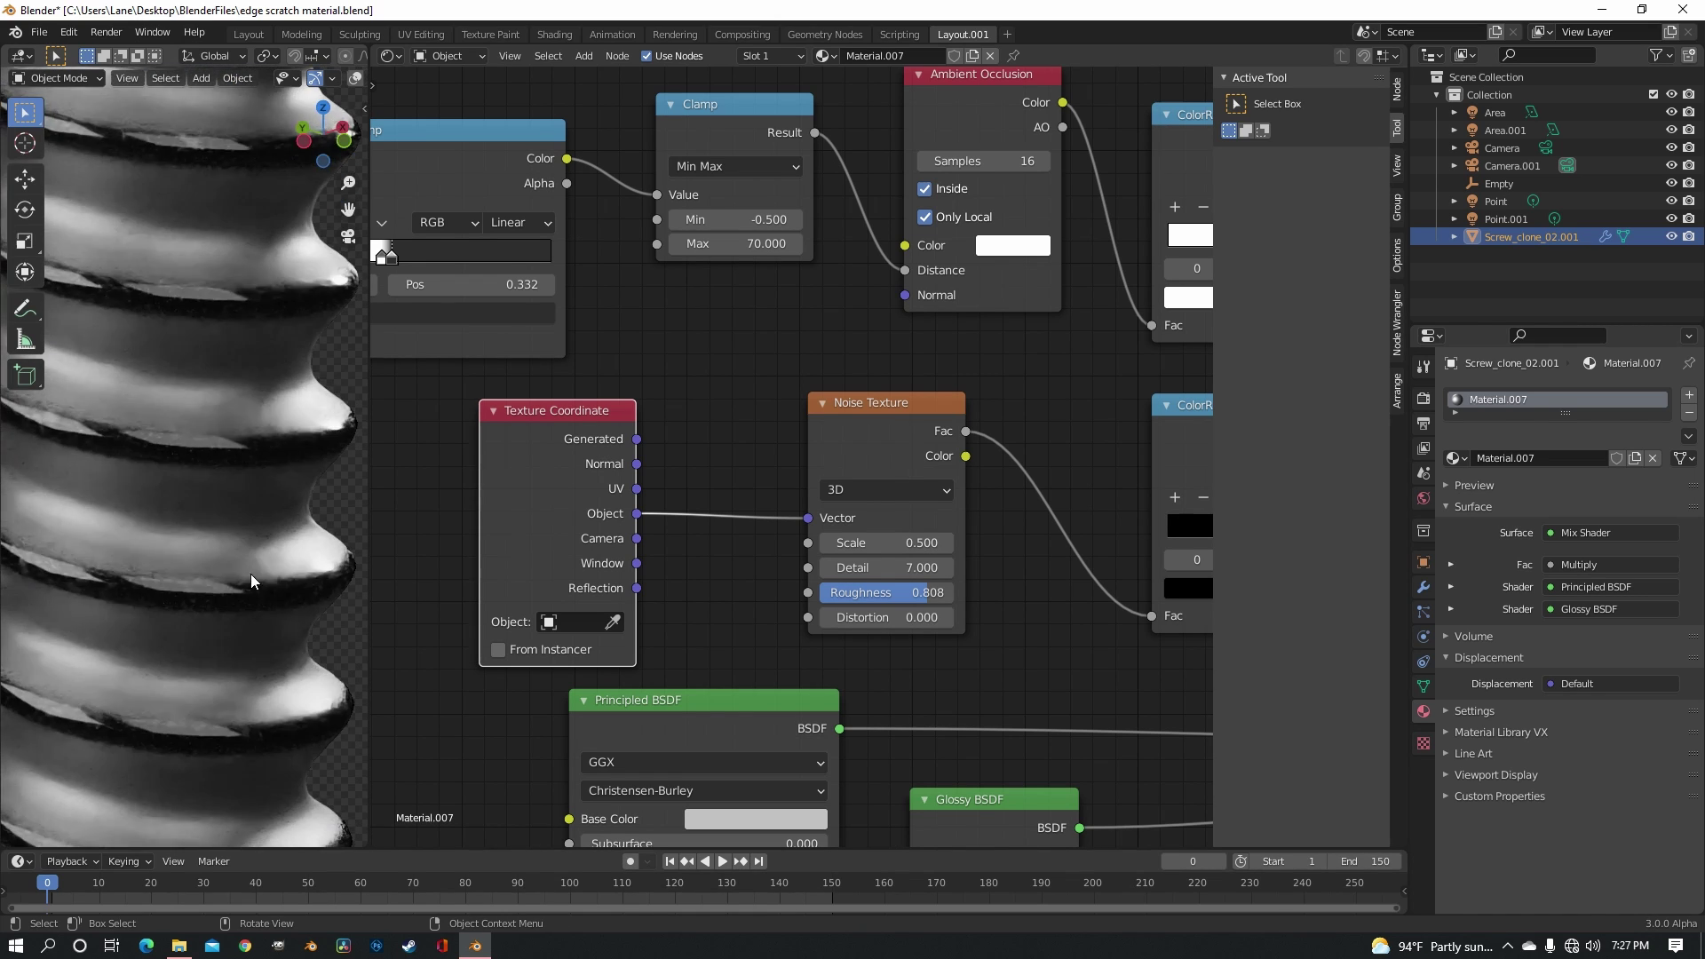
scroll(618, 513, down, 3)
Set the Clamp node's Max to 0.200 and check the thread edges up close
scroll(560, 513, up, 4)
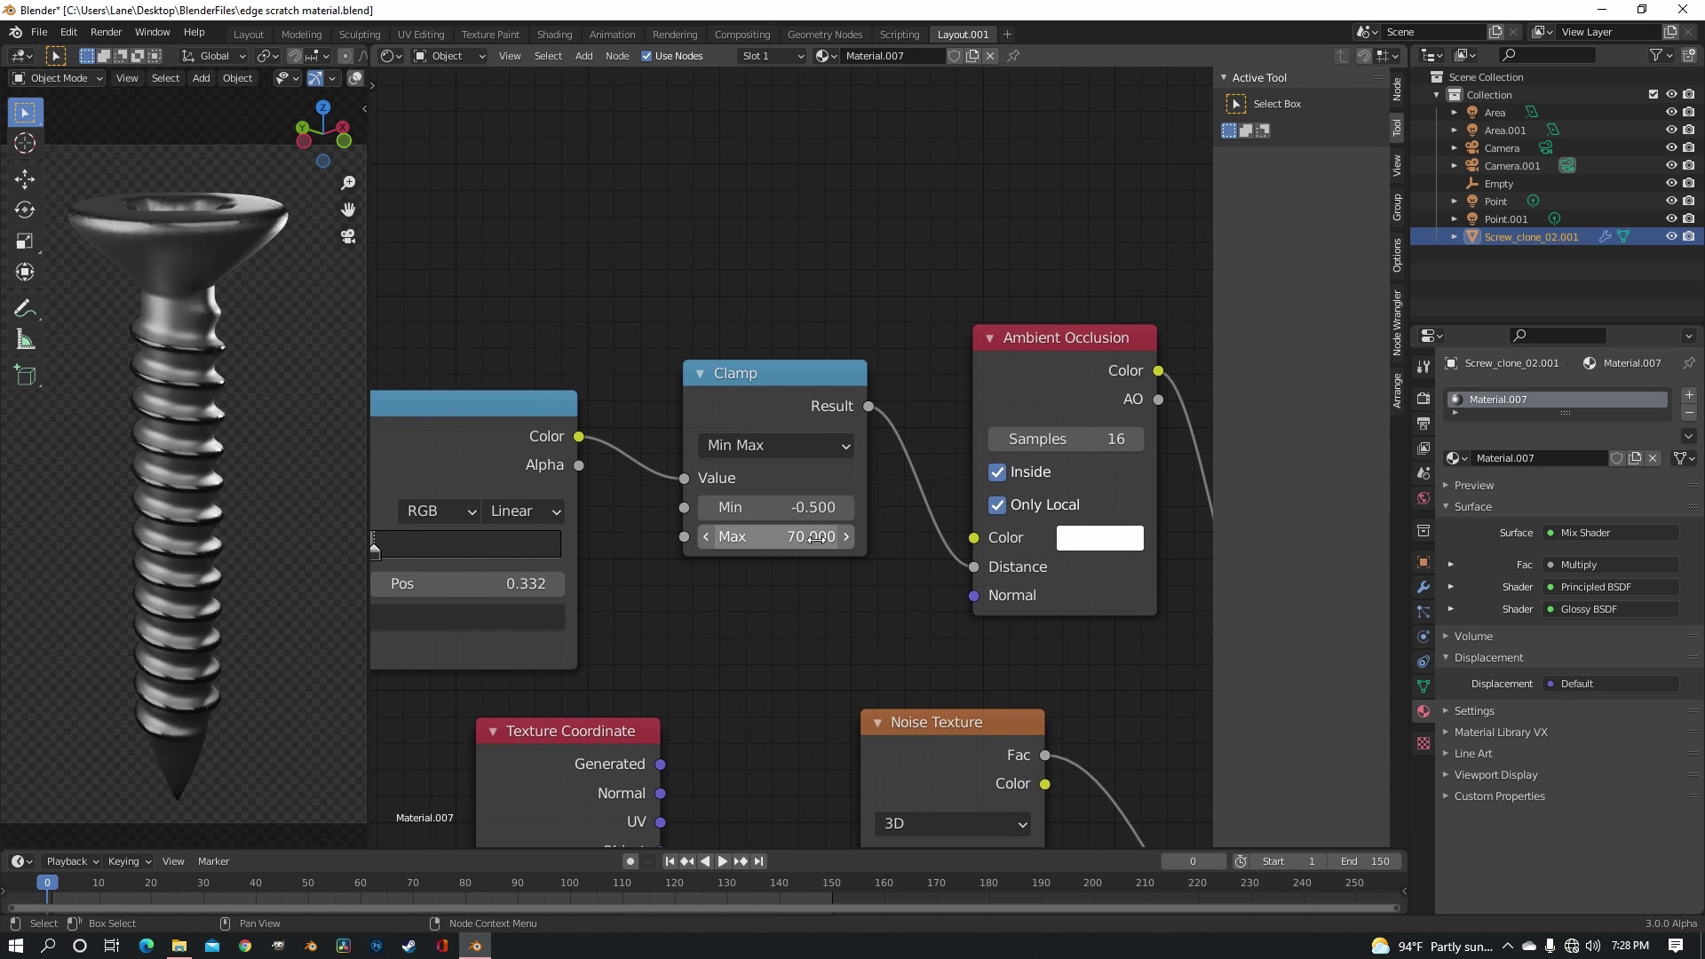
drag(815, 537, 737, 537)
scroll(245, 522, up, 8)
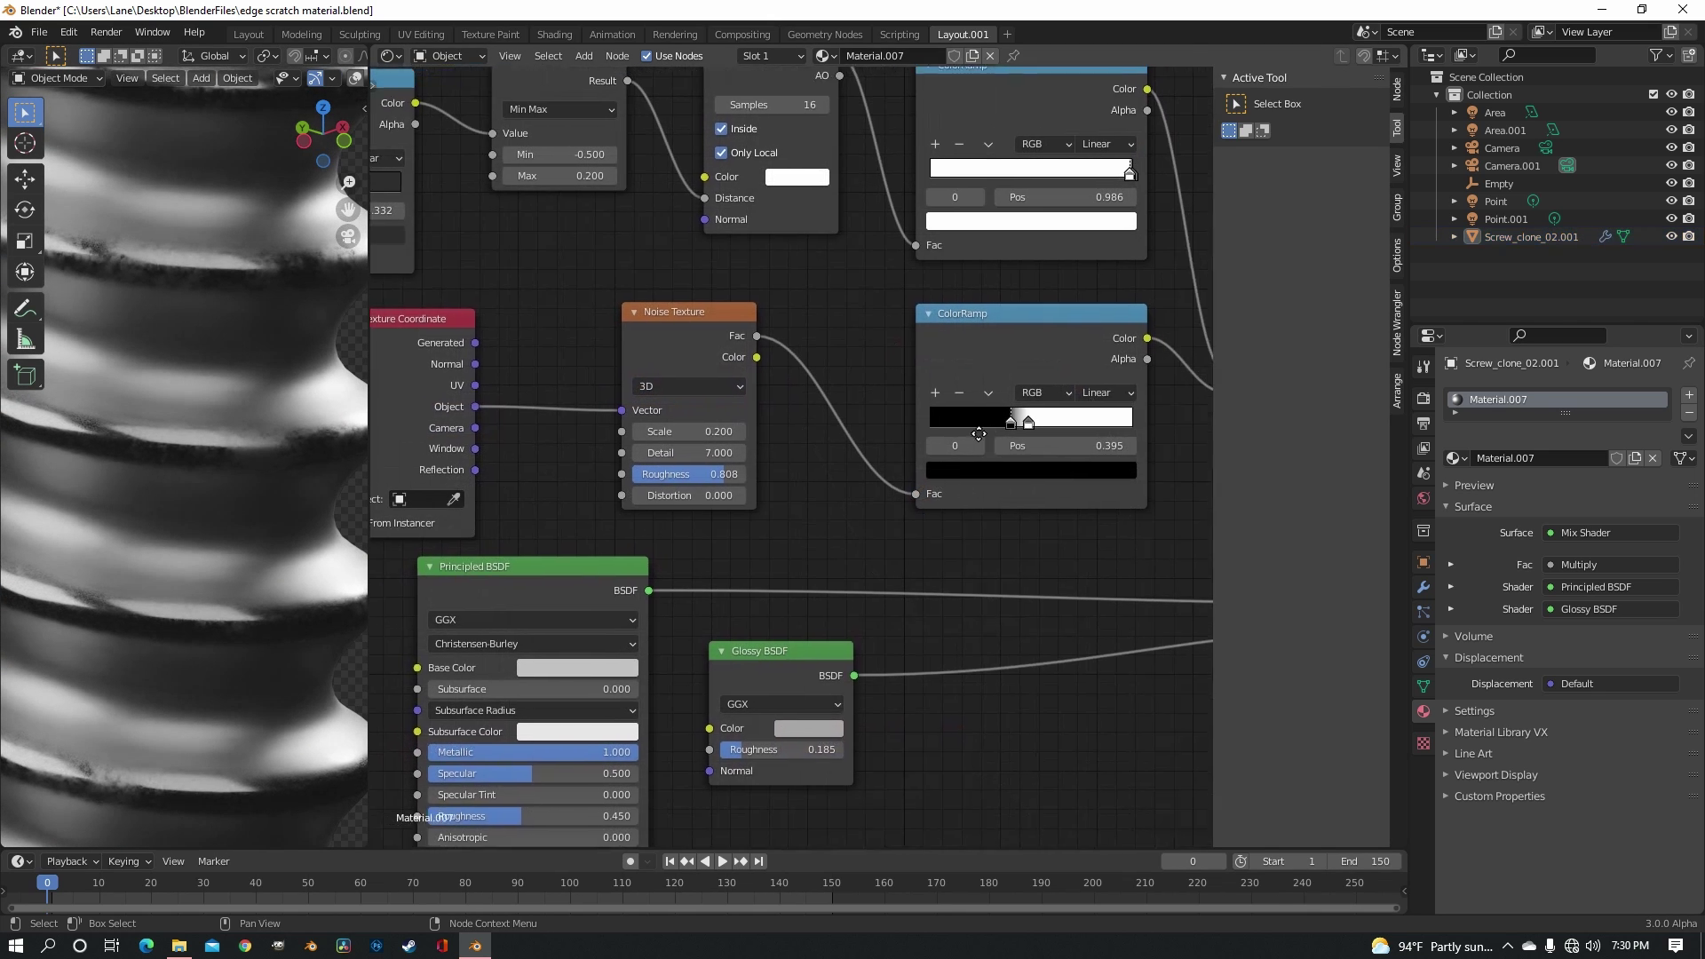
Move the noise ColorRamp's white stop to 0.541 and inspect the worn edges on the threads
middle_drag(1027, 435, 787, 435)
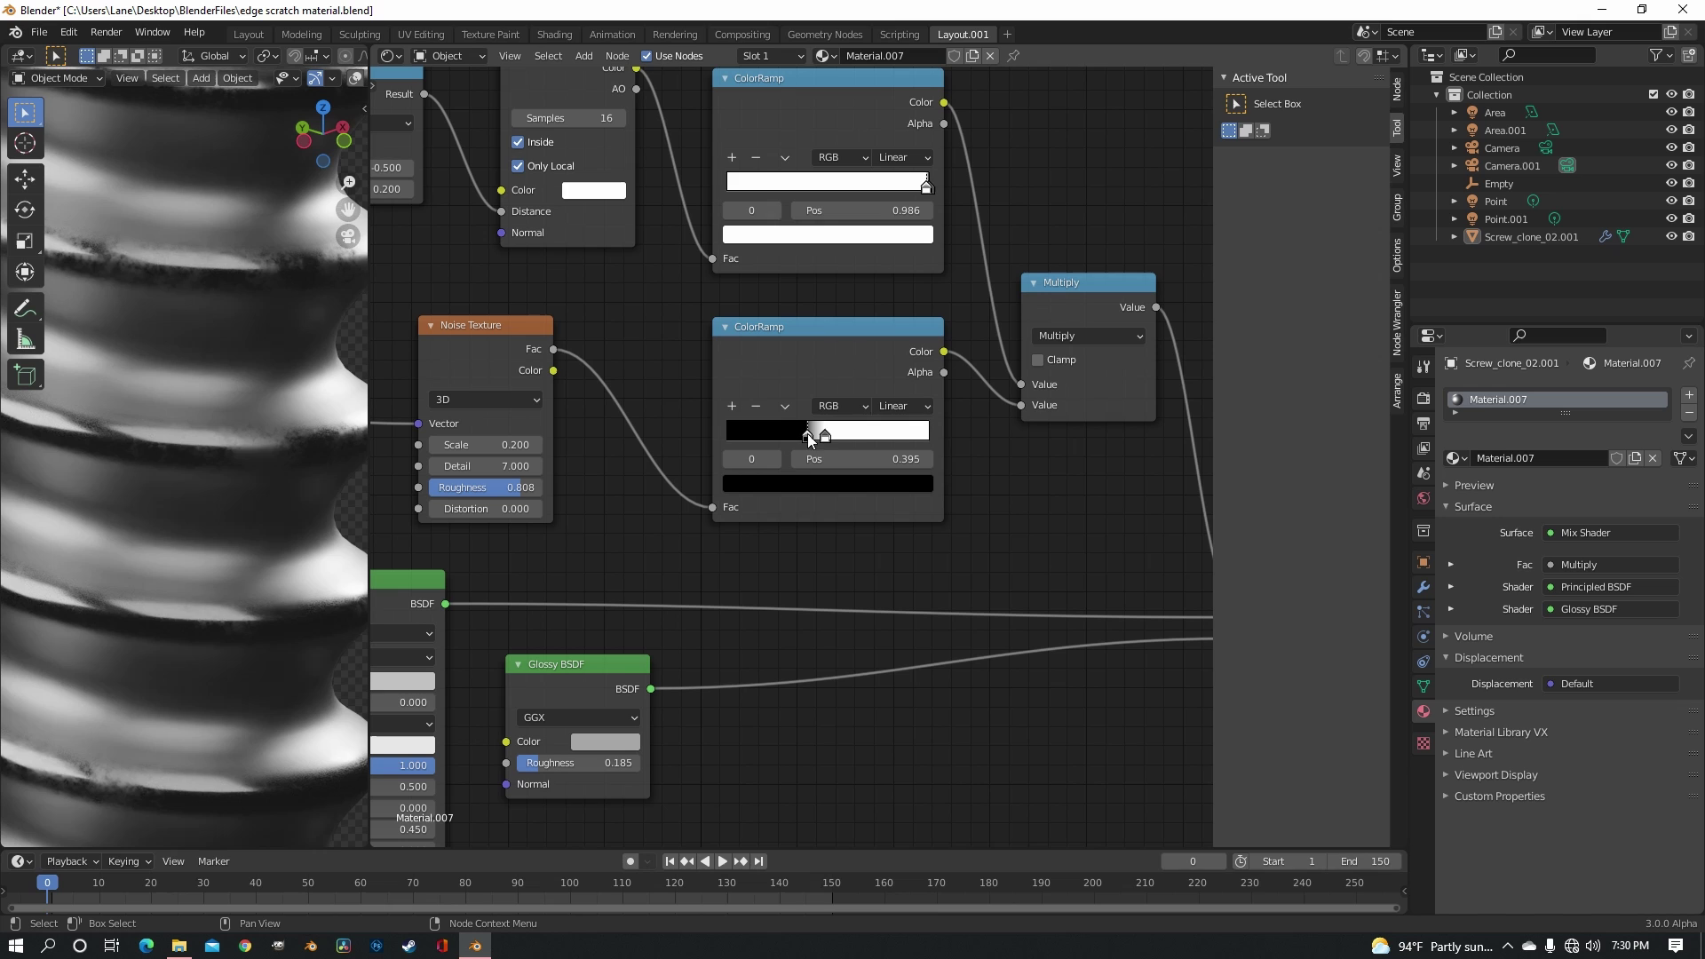
mouse_move(825, 435)
mouse_down()
mouse_move(852, 435)
mouse_move(785, 438)
mouse_move(854, 435)
mouse_move(819, 436)
mouse_move(837, 437)
mouse_up()
middle_drag(301, 542, 249, 404)
scroll(233, 502, up, 4)
scroll(806, 498, down, 8)
scroll(300, 480, up, 8)
middle_drag(300, 480, 318, 460)
Duplicate the edge-mask node chain from Geometry and Texture Coordinate through Multiply, and place the copy above the original
scroll(318, 460, down, 8)
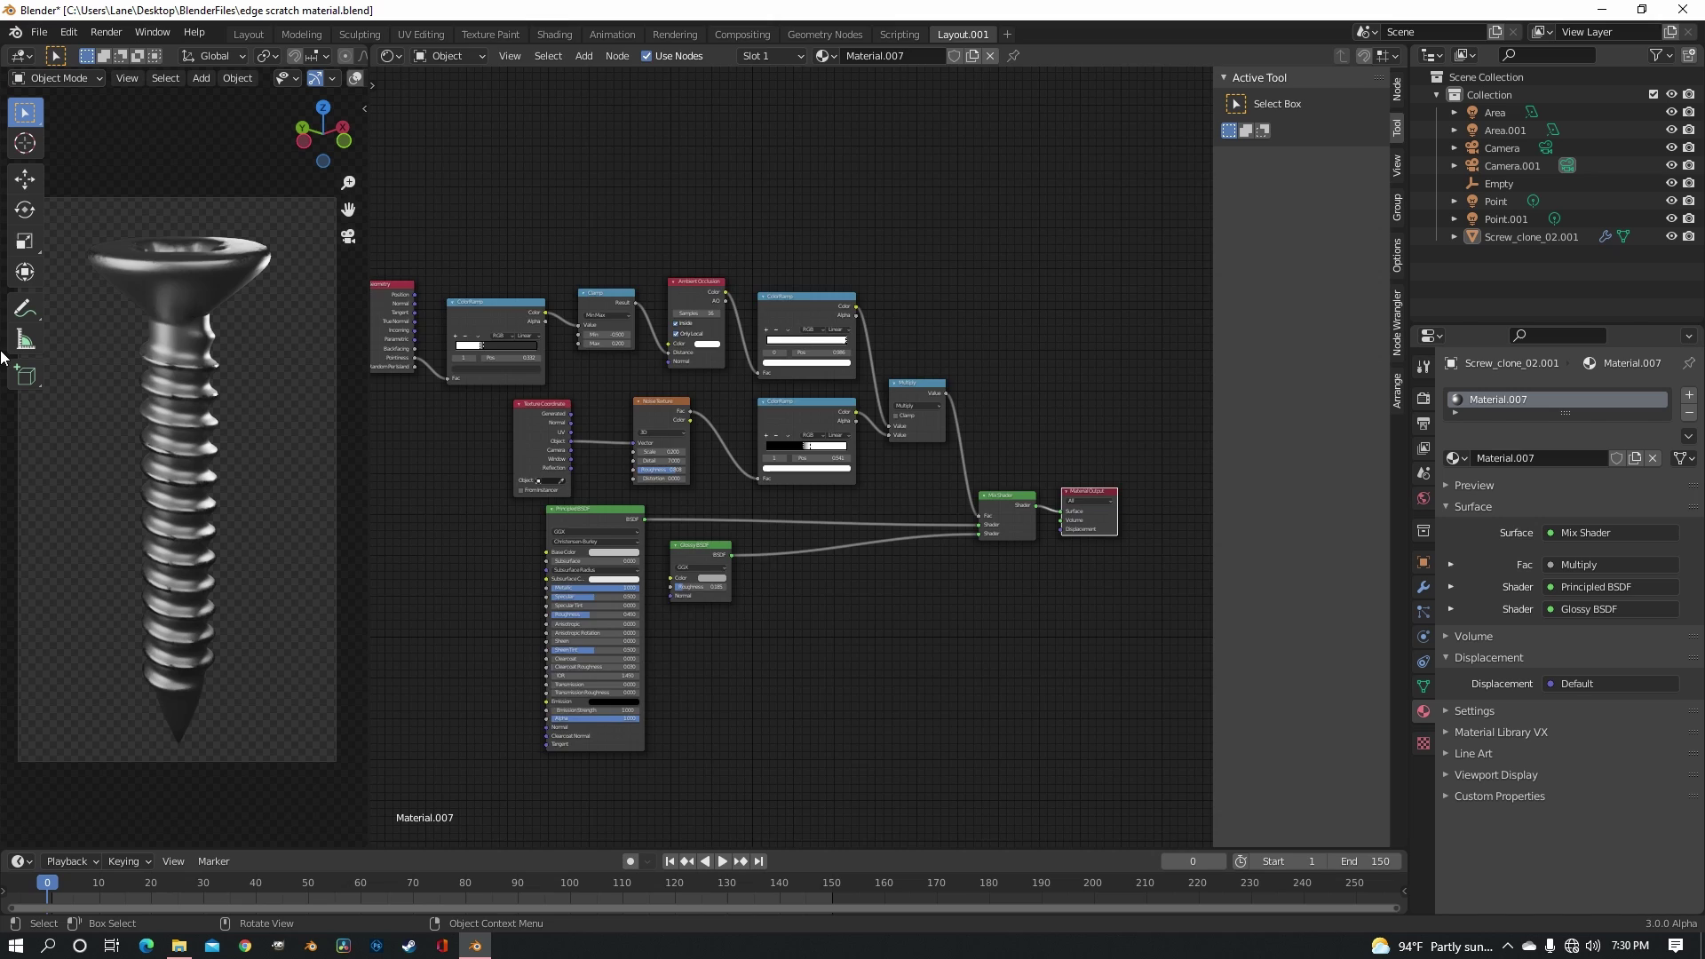
key(shift+d)
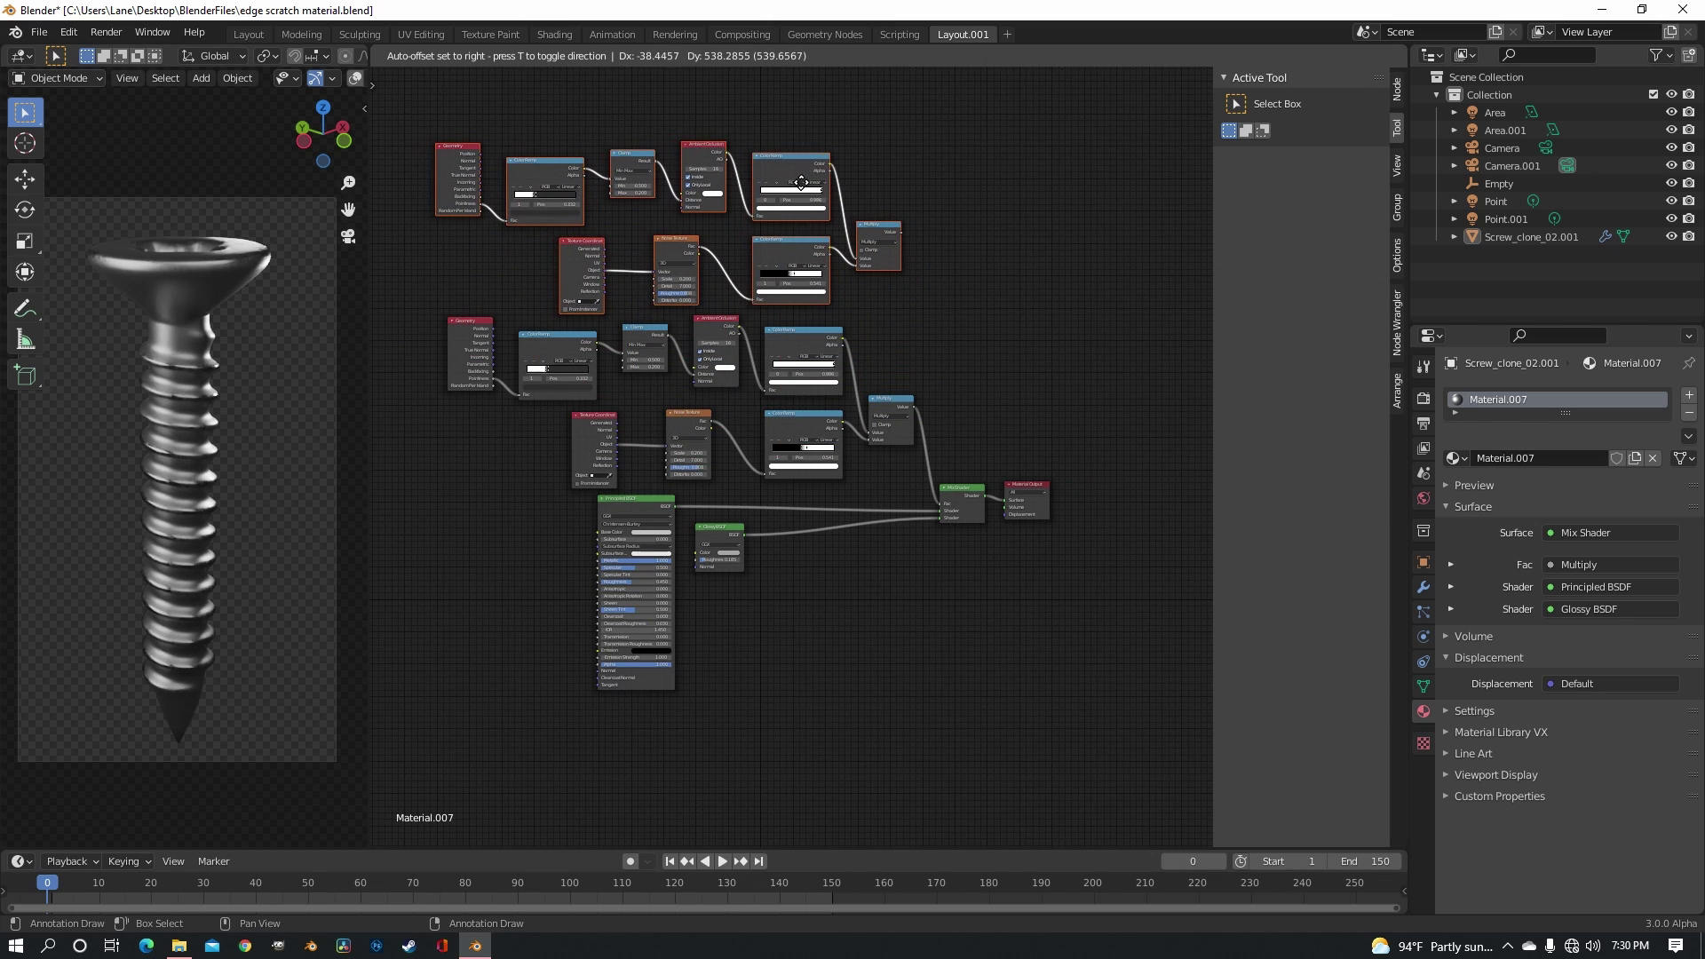
click(799, 179)
Duplicate the Mix Shader and insert the copy into the link between the original Mix Shader and the Material Output
middle_drag(1065, 504, 988, 535)
click(888, 532)
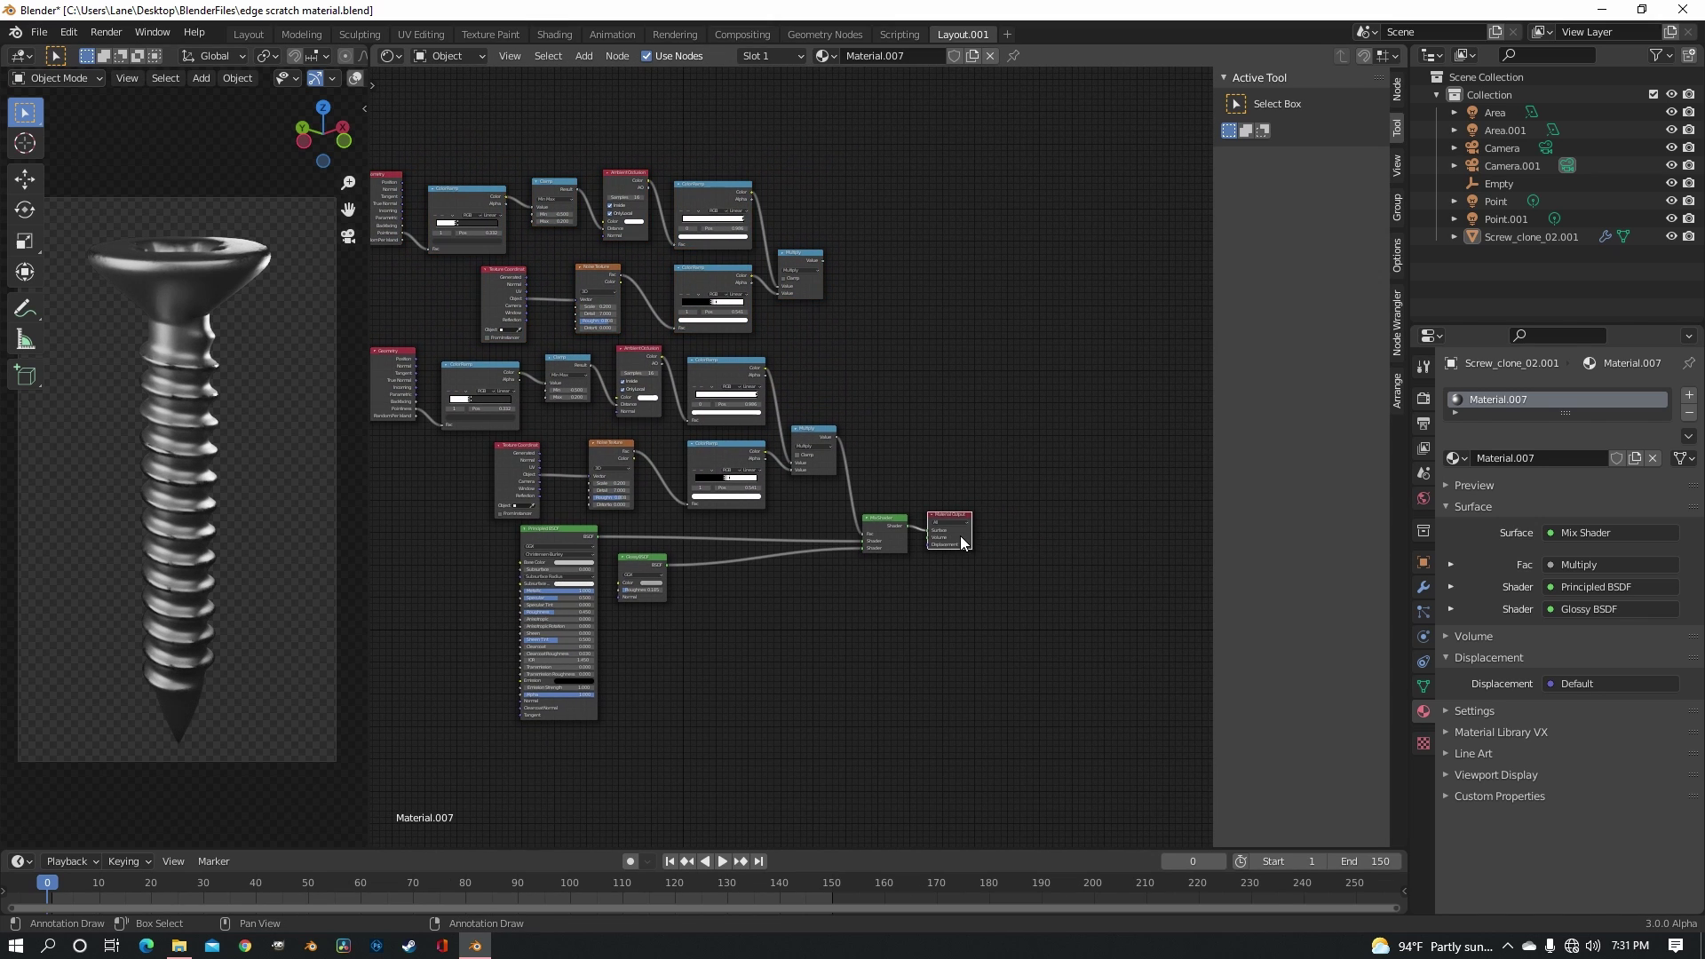
key(shift+d)
click(1003, 524)
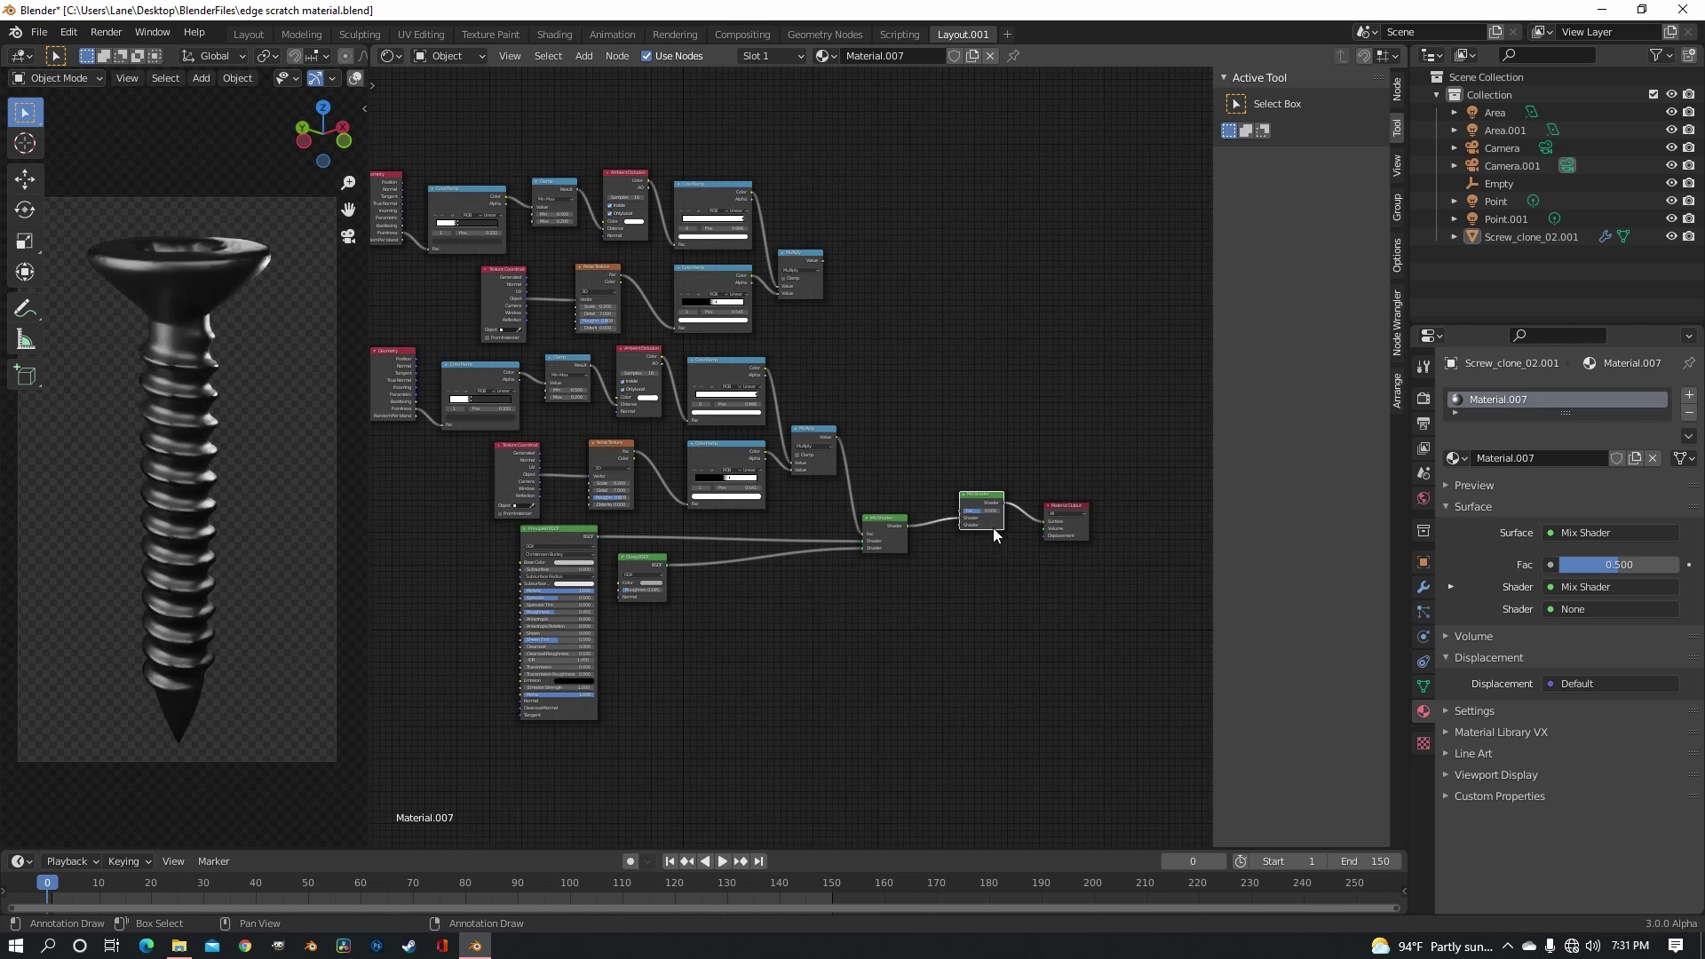
Add a Diffuse BSDF node and connect its output to the new Mix Shader's second Shader input
scroll(993, 527, up, 4)
scroll(836, 591, up, 1)
click(870, 611)
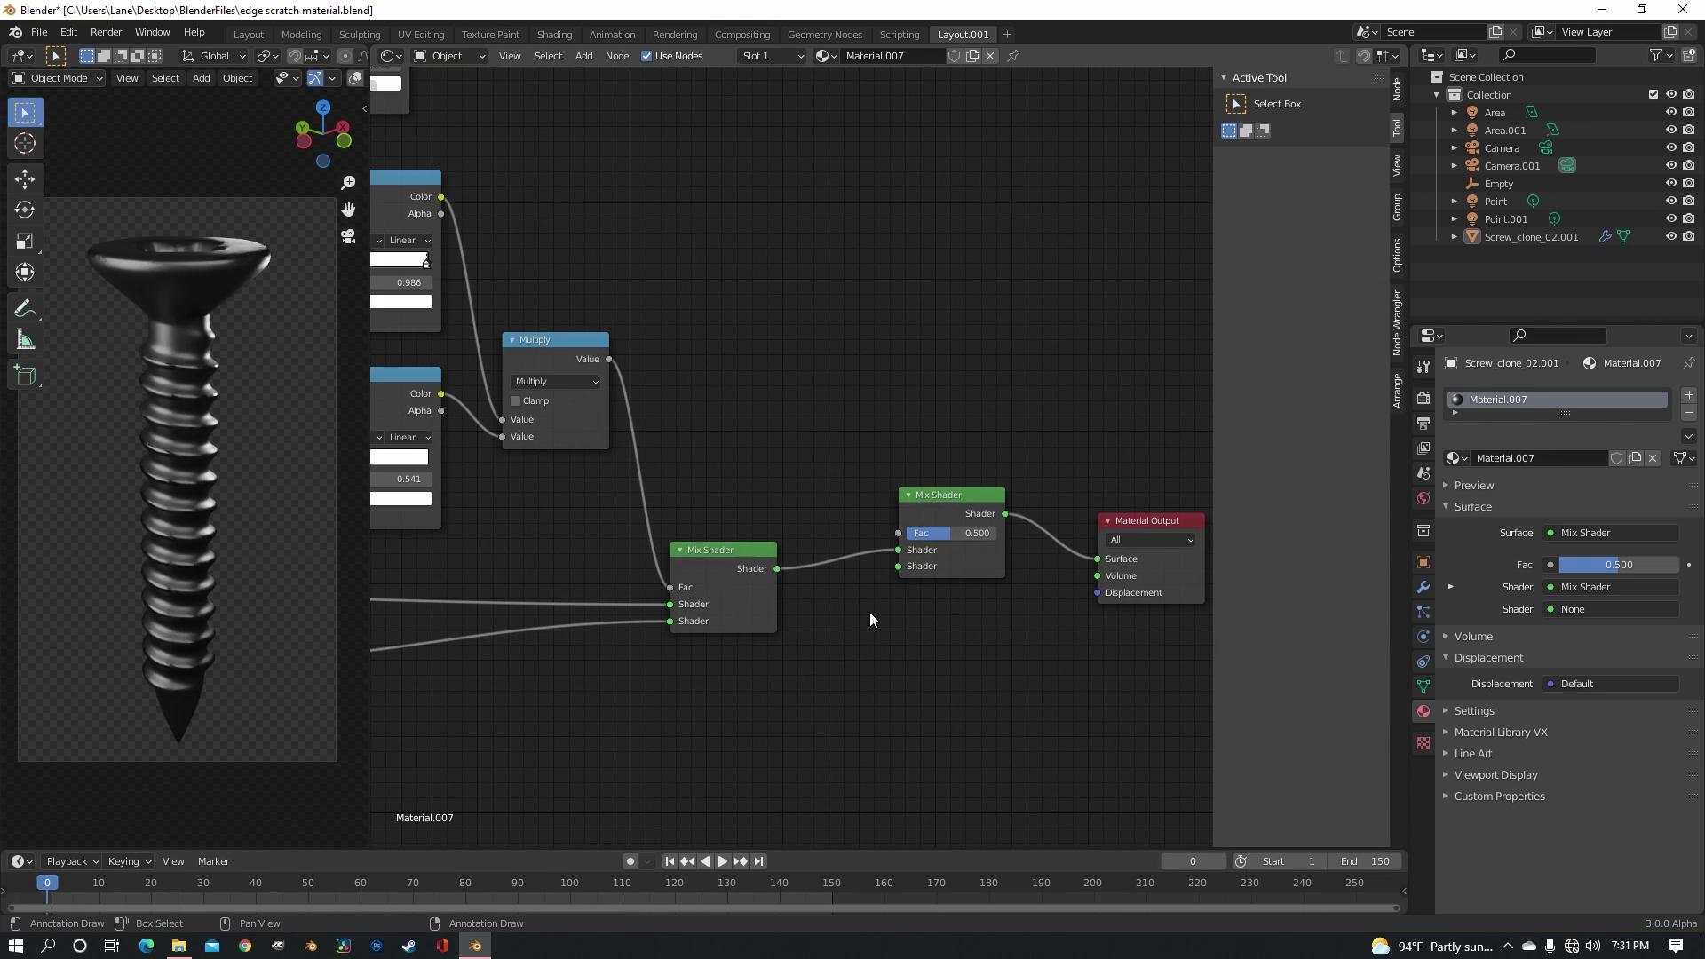
key(shift+a)
click(875, 617)
text(diff)
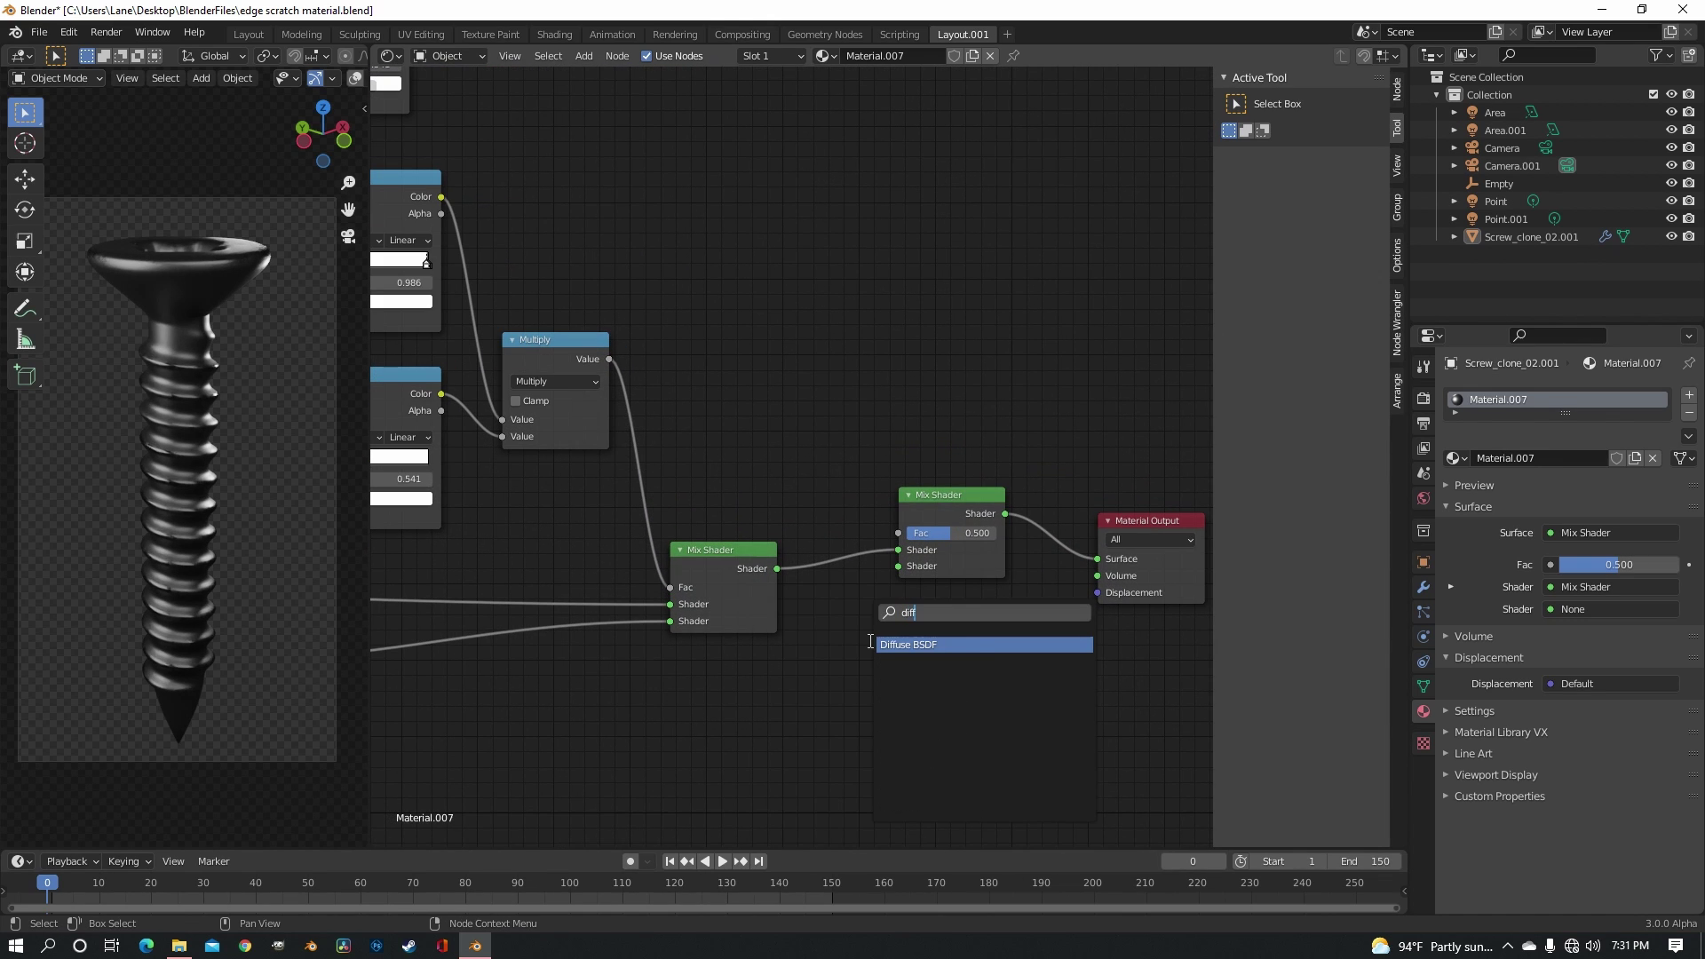
click(957, 658)
click(796, 688)
drag(832, 673, 816, 555)
Set the Diffuse BSDF's color to dark brown with hue 0.086, saturation 0.638 and value 0.155
click(795, 692)
click(819, 550)
drag(898, 519, 899, 537)
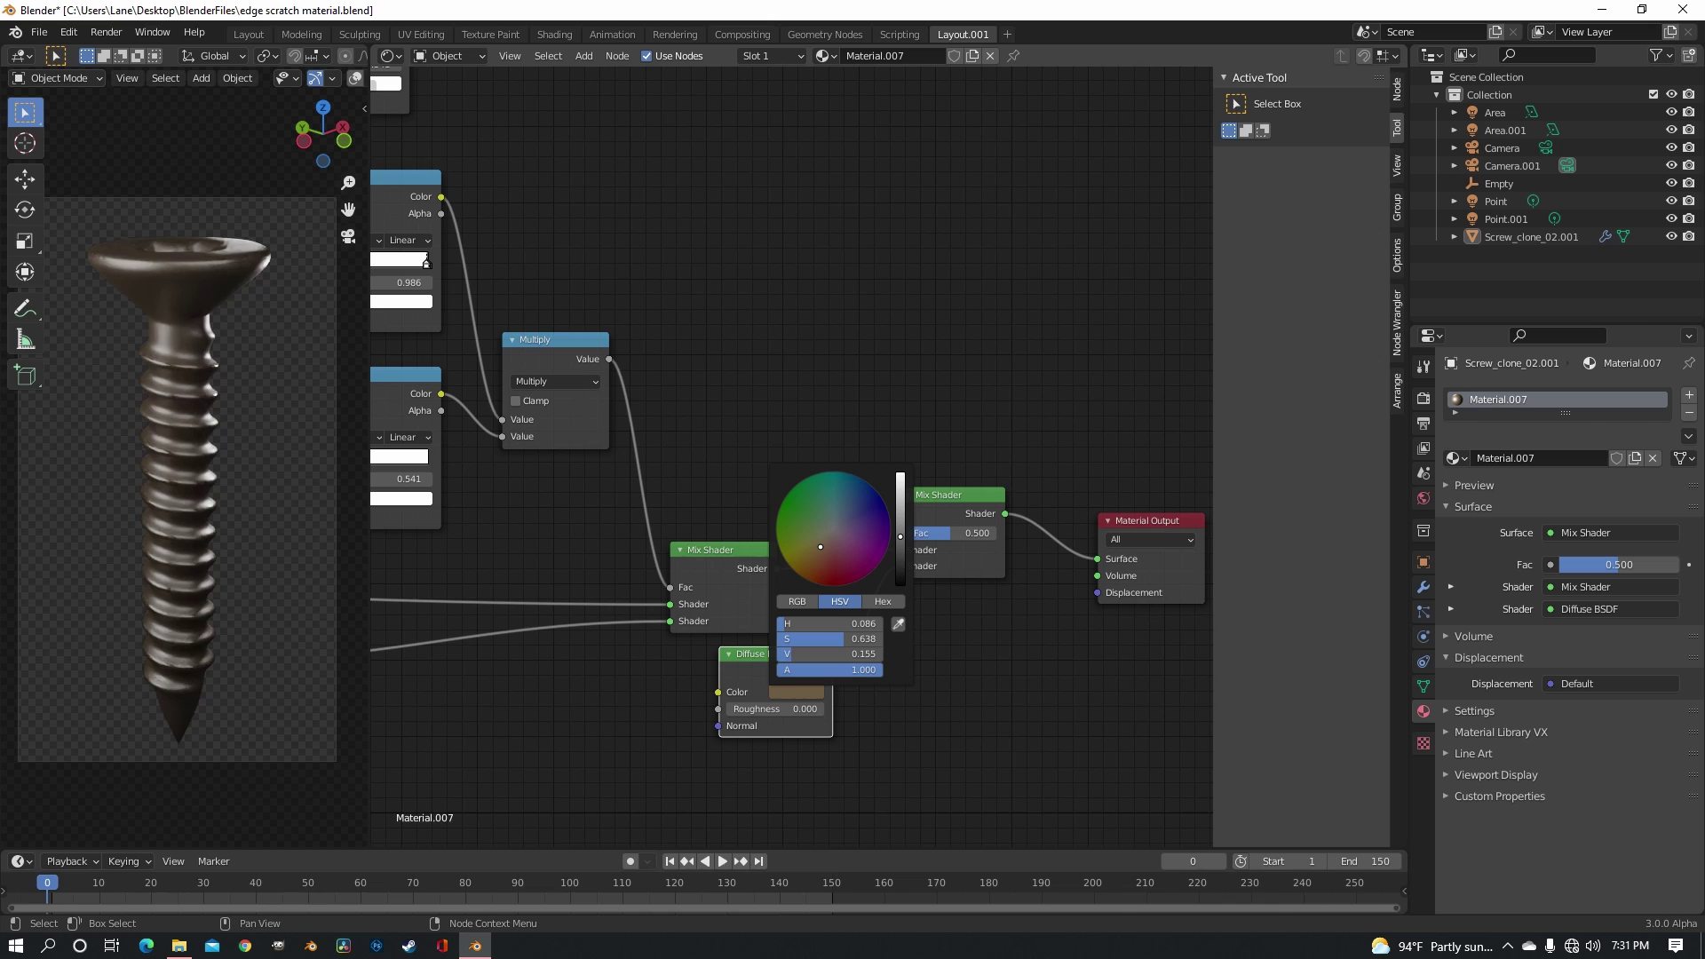
Connect the duplicated Multiply node's Value output to the new Mix Shader's Fac input and check the rust on the threads
scroll(627, 355, down, 2)
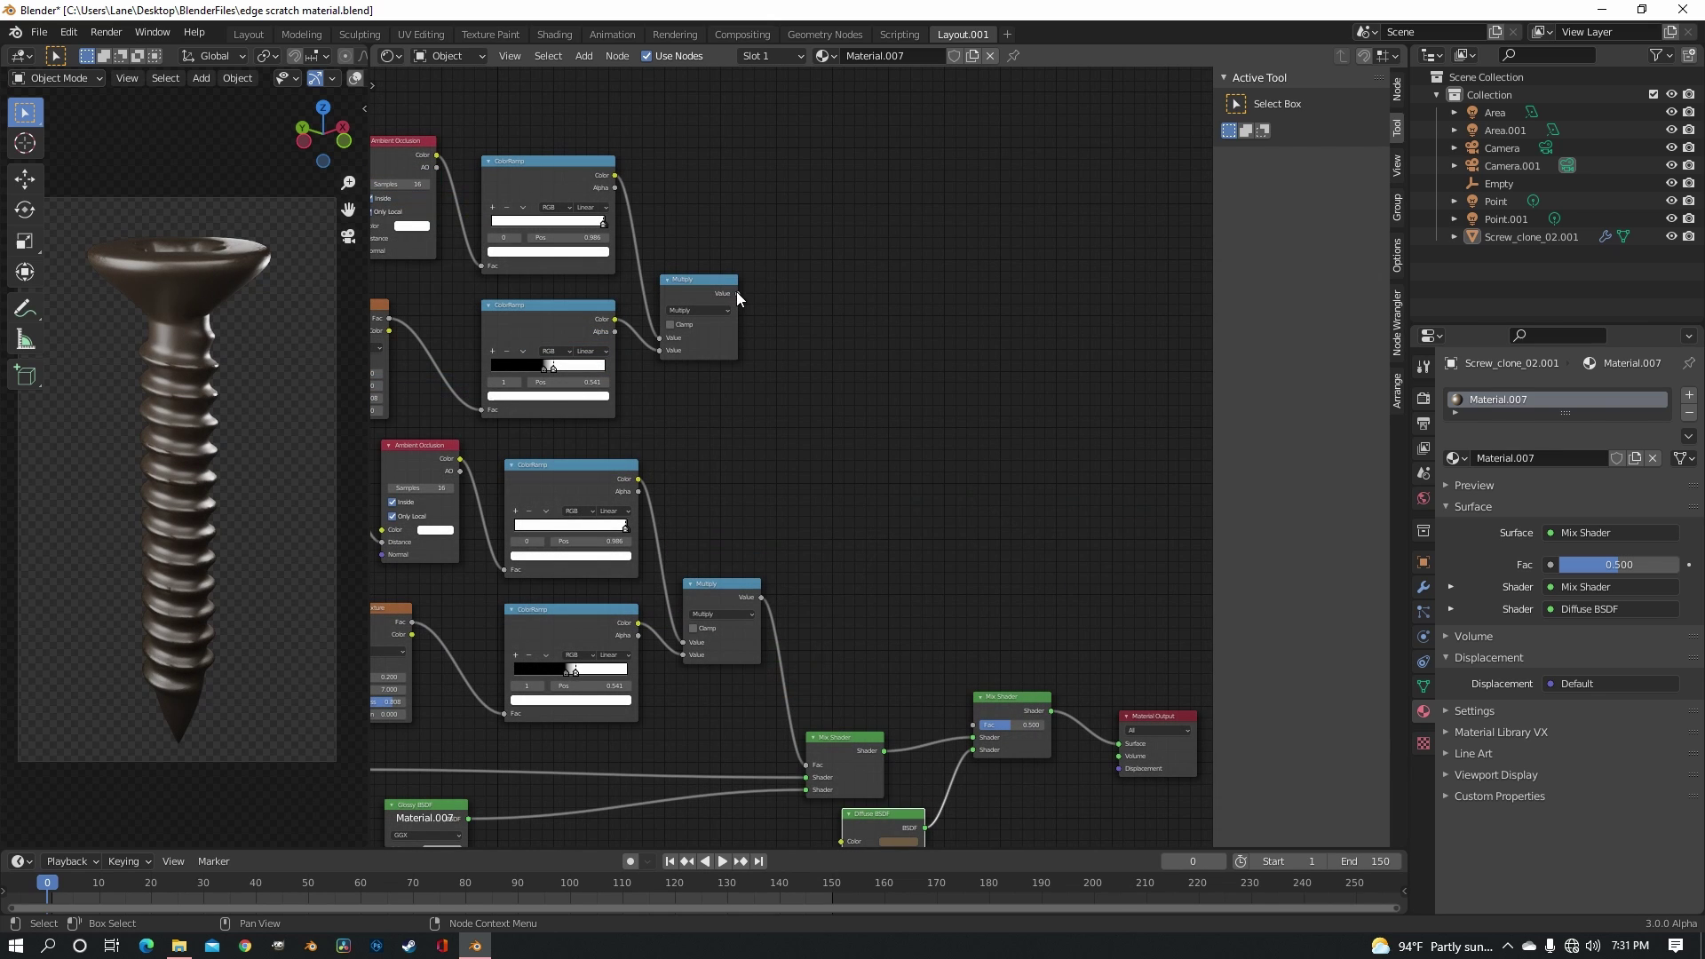
drag(737, 293, 973, 724)
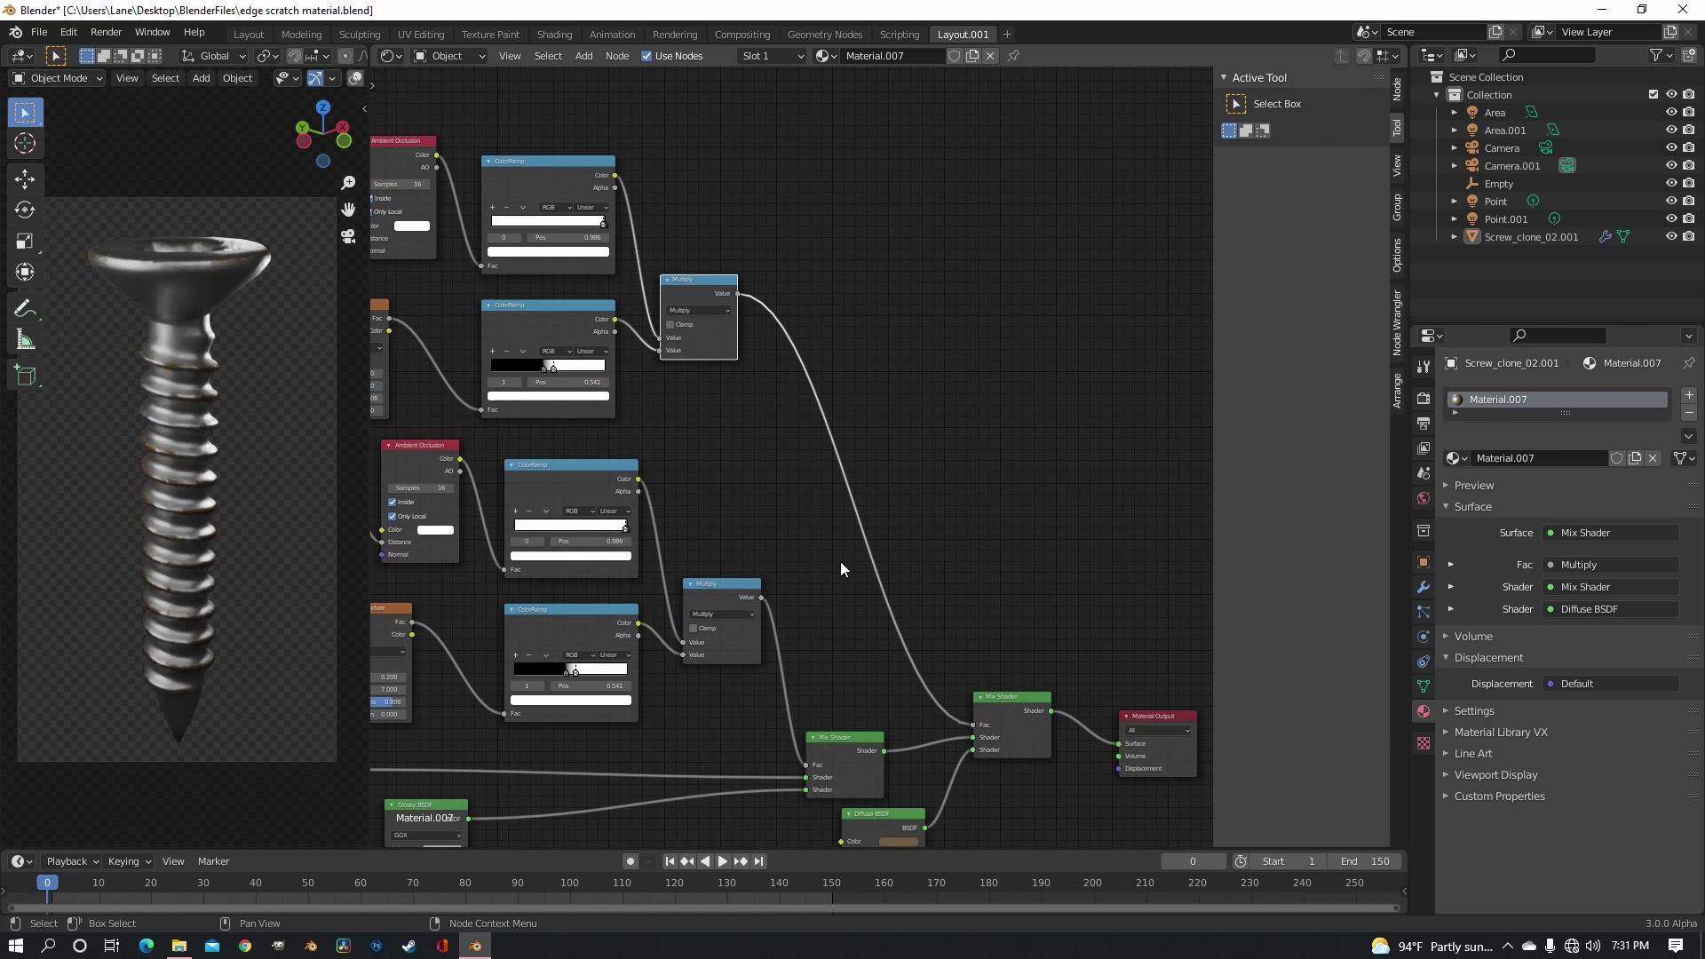
scroll(147, 449, up, 5)
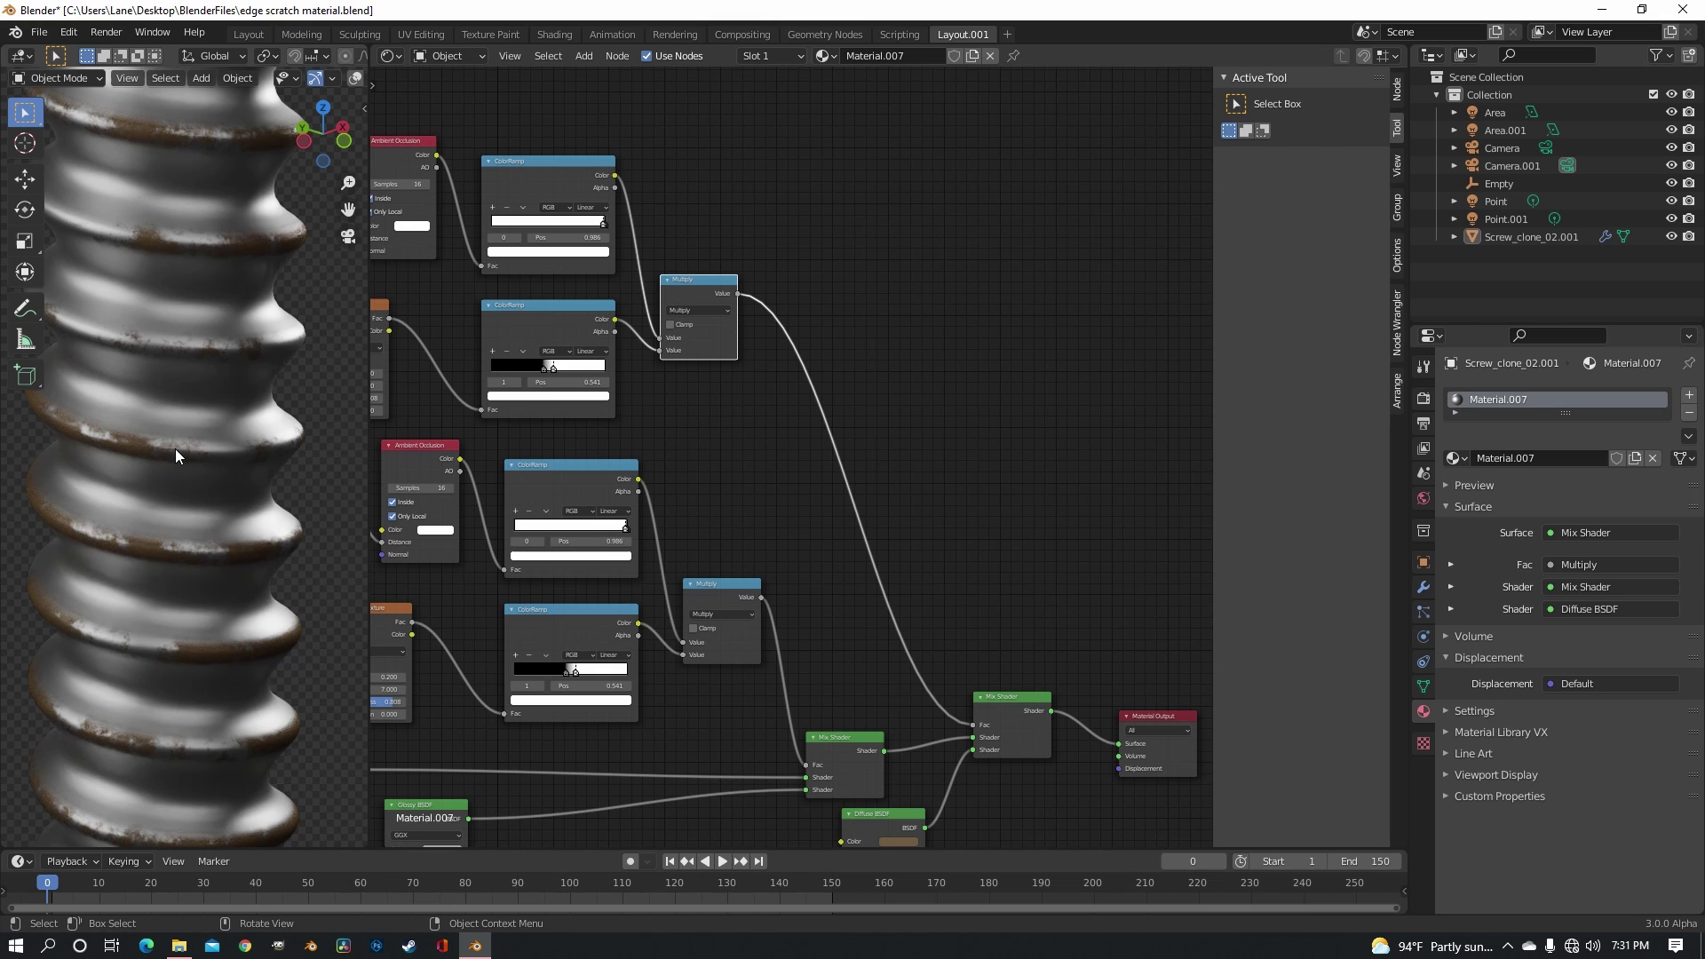
Adjust the stops of the ColorRamp after the duplicated Ambient Occlusion node, placing its black stop at 0.982
scroll(720, 465, up, 3)
drag(657, 307, 645, 318)
mouse_move(633, 312)
mouse_down()
mouse_move(610, 311)
mouse_move(653, 310)
mouse_move(631, 317)
mouse_up()
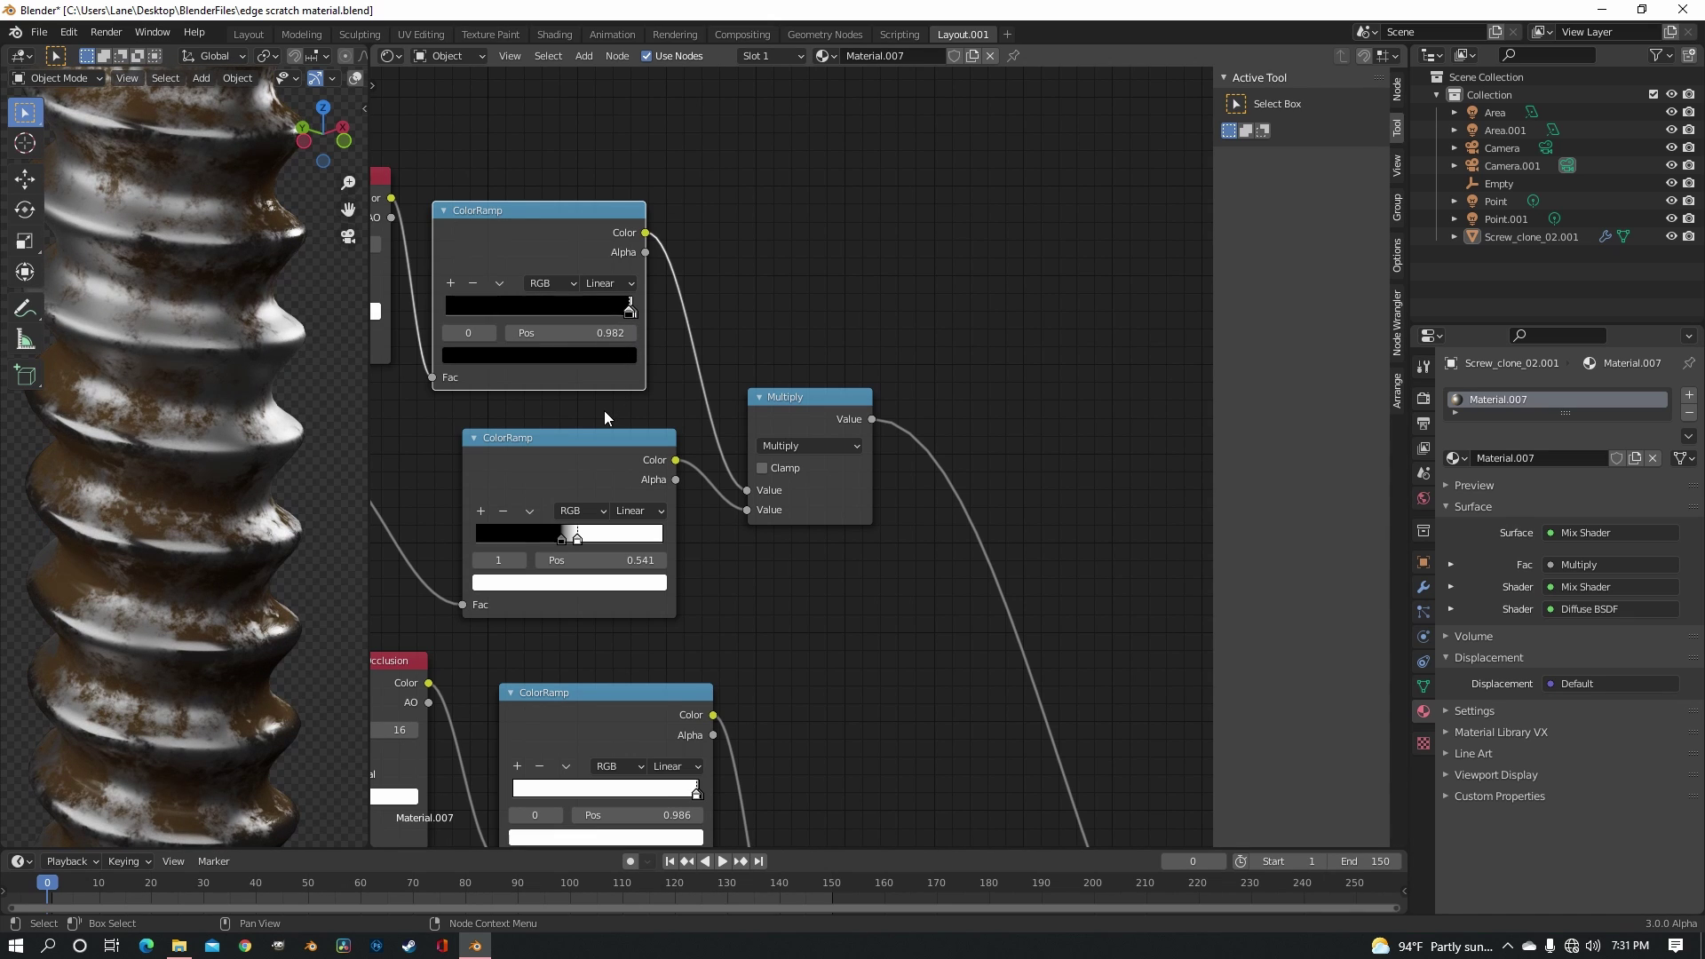
Set the duplicated Noise Texture's Scale to 1.000 and Roughness to 1.000
middle_drag(552, 460, 1020, 421)
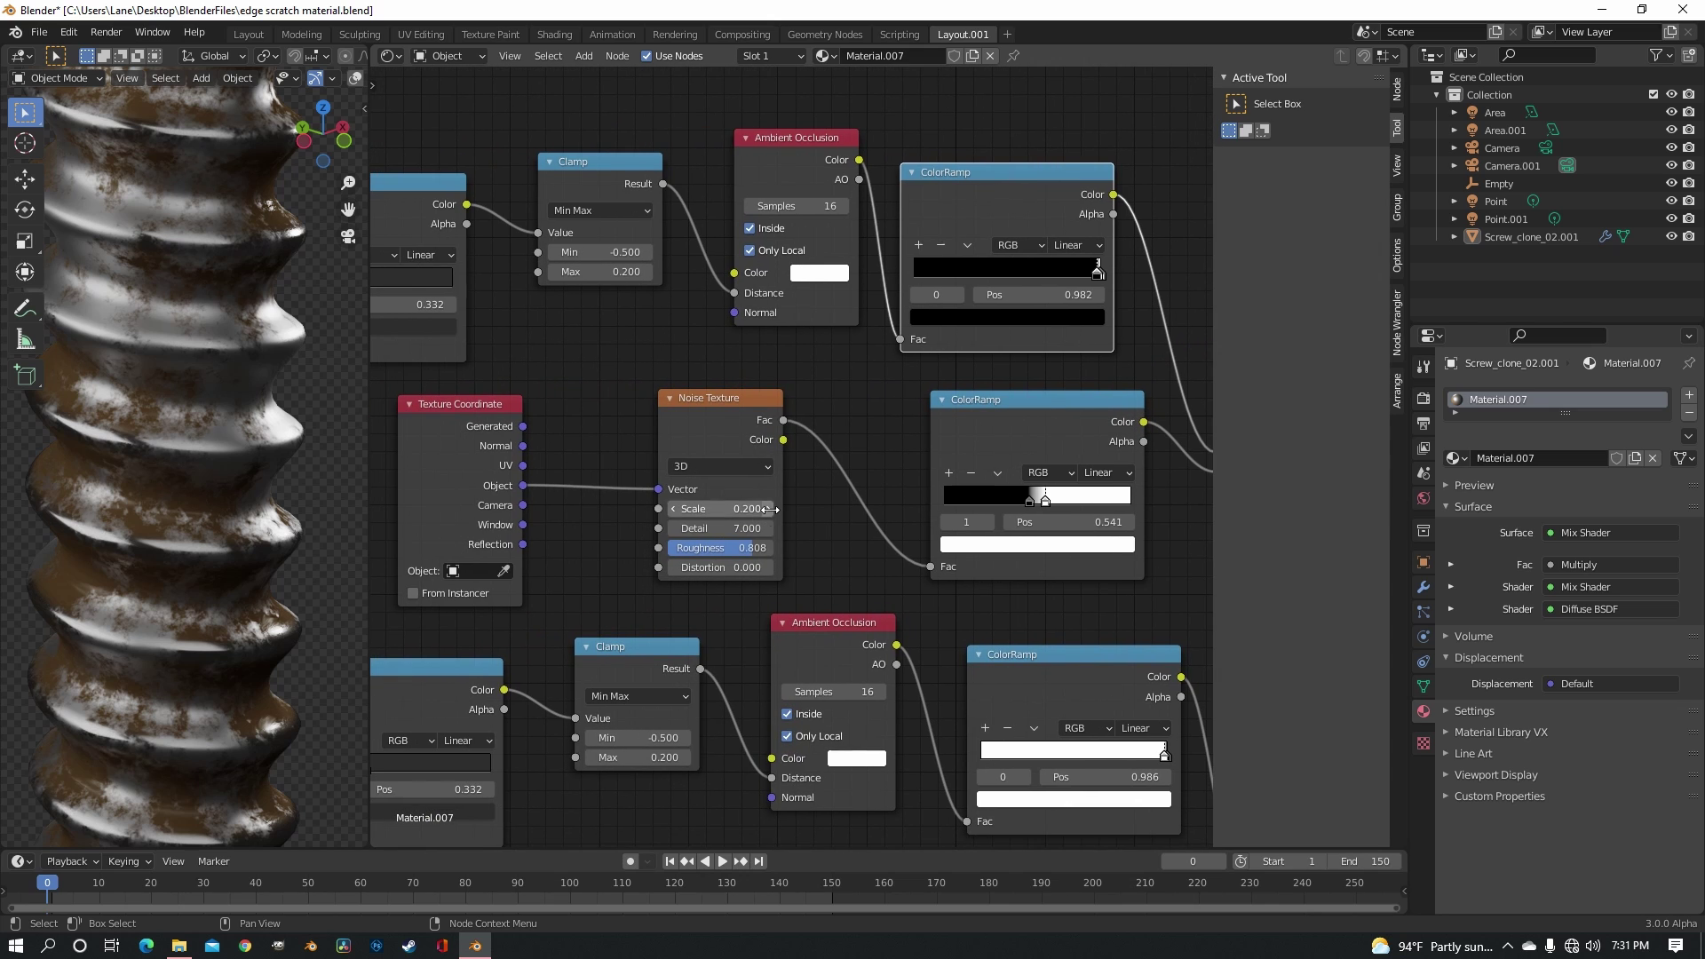
drag(720, 509, 752, 508)
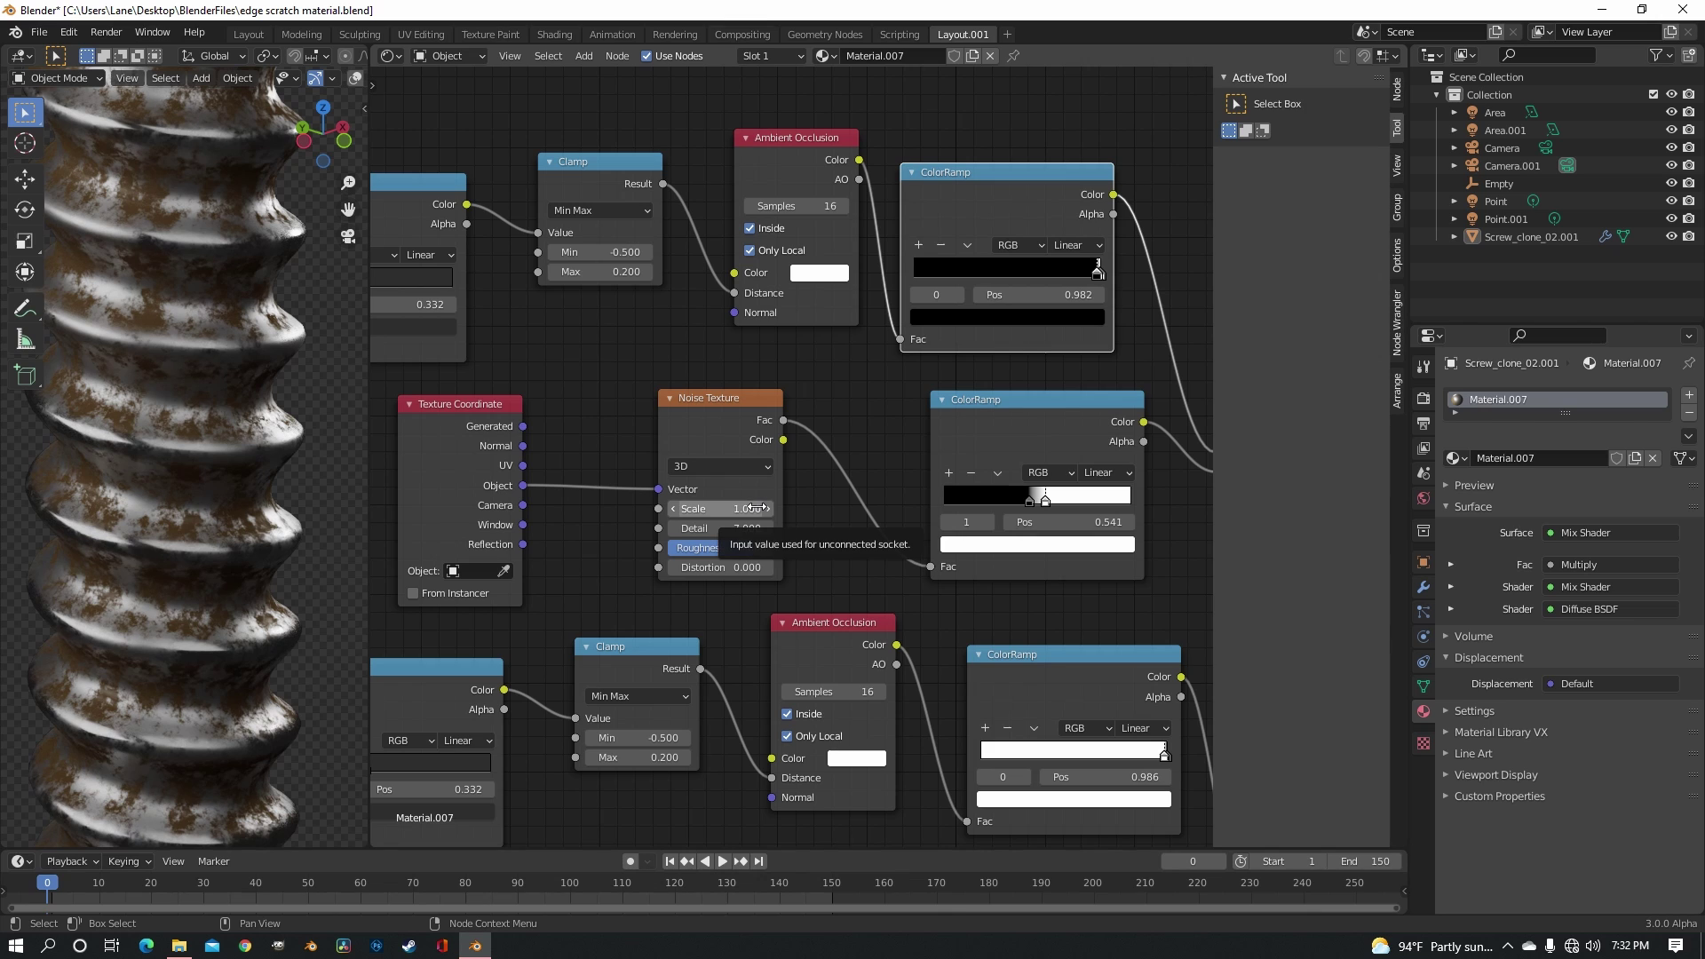
drag(744, 549, 770, 549)
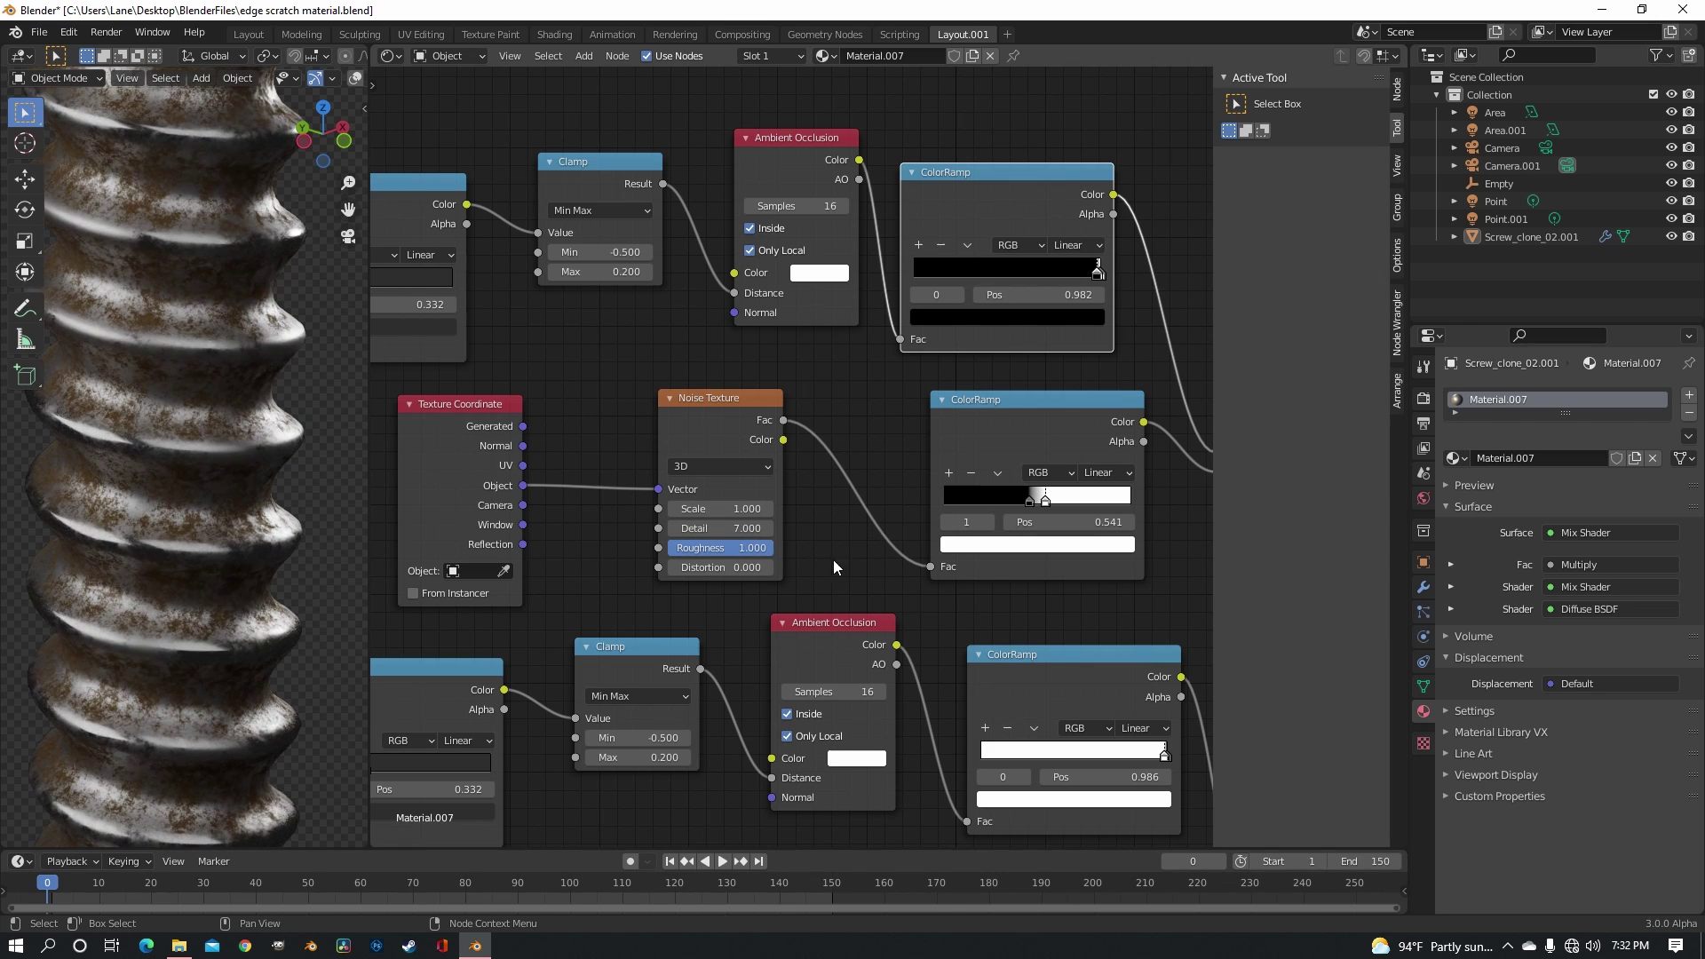
Soften the duplicated noise ColorRamp by moving its black stop to 0.350 and spreading the white stop farther from it
middle_drag(1000, 507, 845, 501)
mouse_move(875, 496)
mouse_down()
mouse_move(845, 501)
mouse_move(919, 494)
mouse_move(871, 494)
mouse_up()
drag(866, 493, 860, 494)
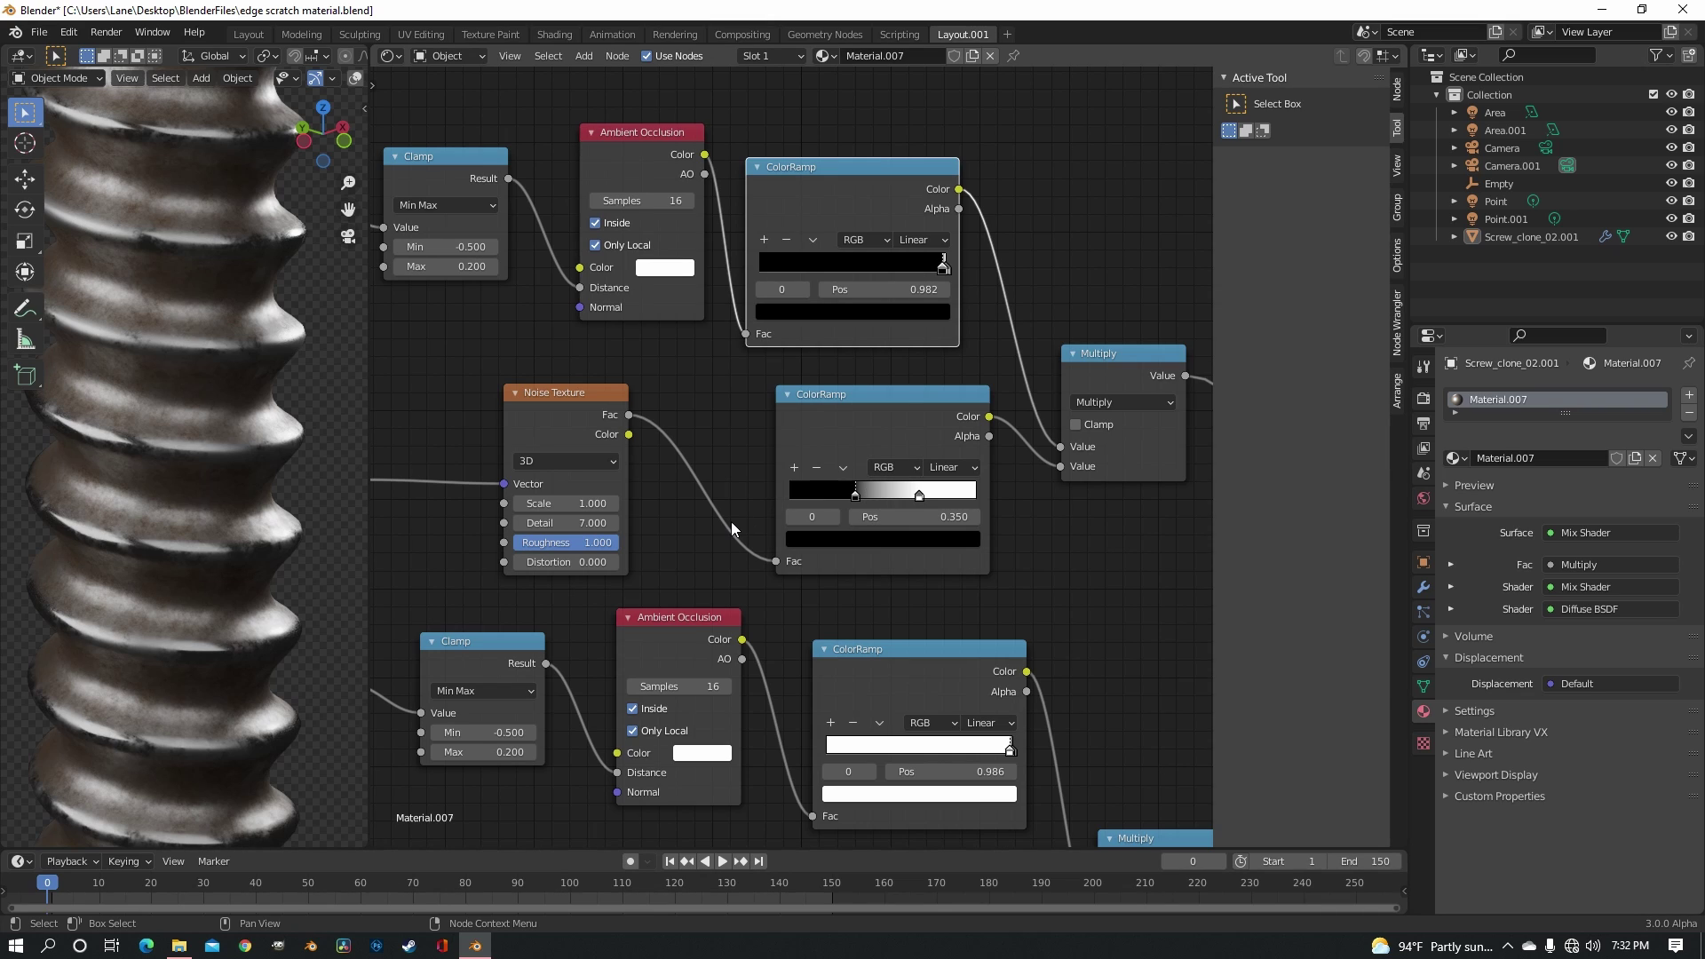
Set the Max of the duplicated chain's Clamp node to 74.300
middle_drag(491, 530, 851, 541)
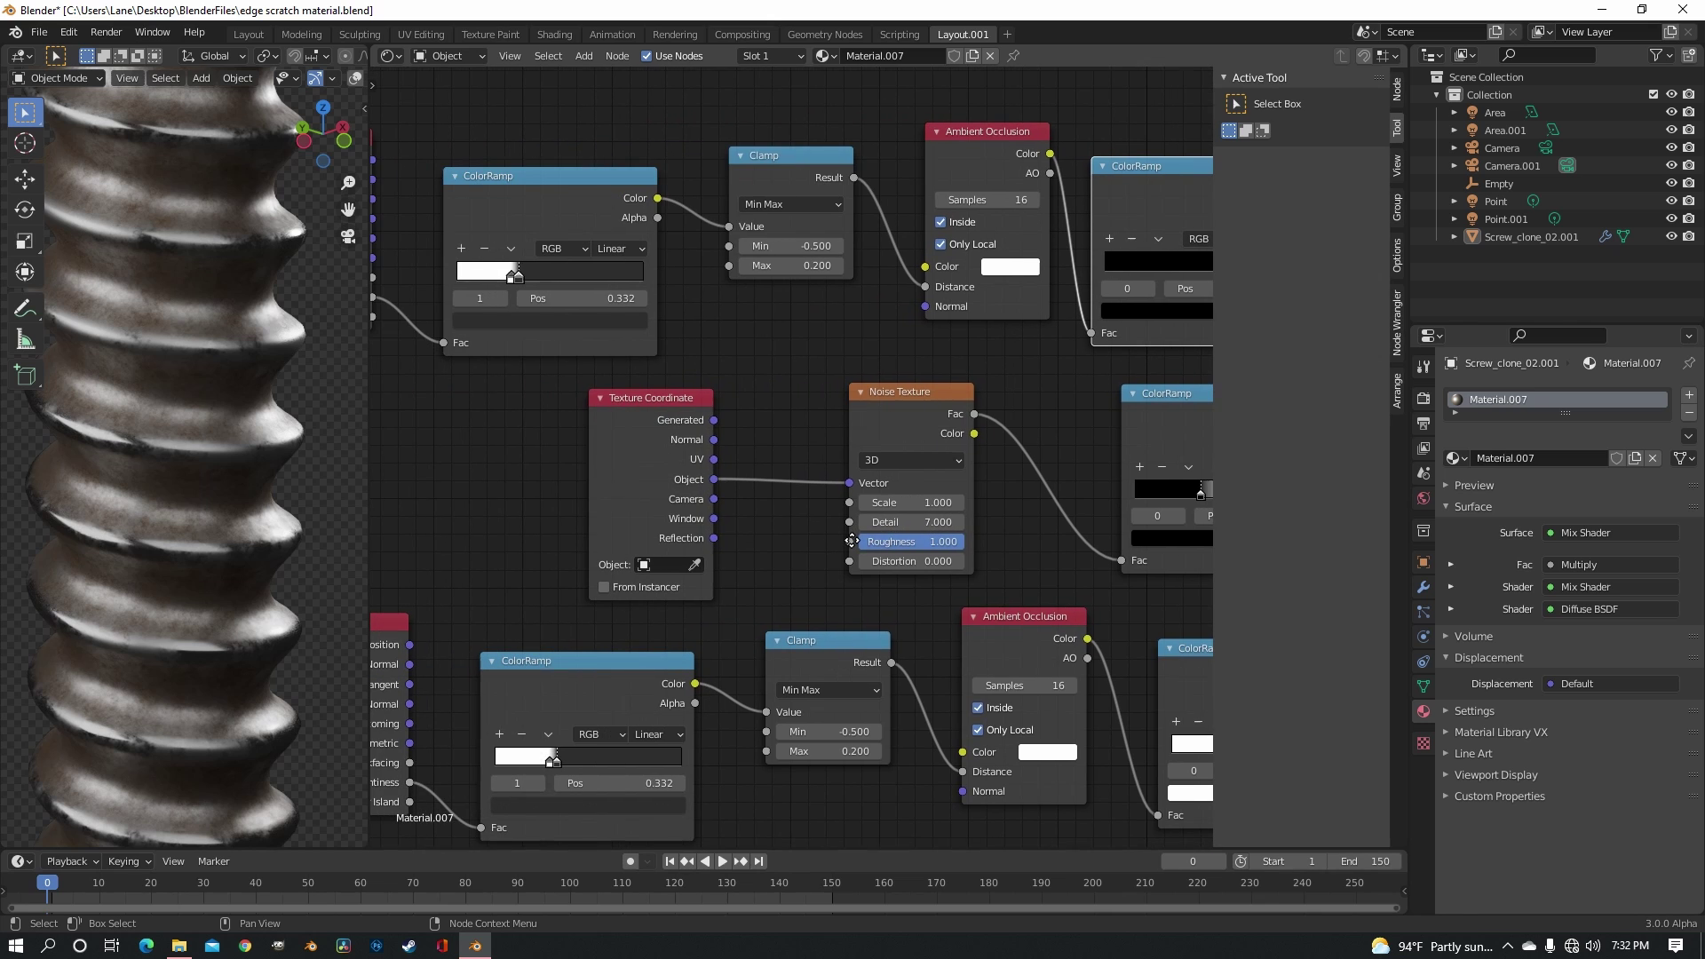
scroll(781, 546, down, 1)
middle_drag(767, 245, 759, 411)
scroll(759, 411, up, 6)
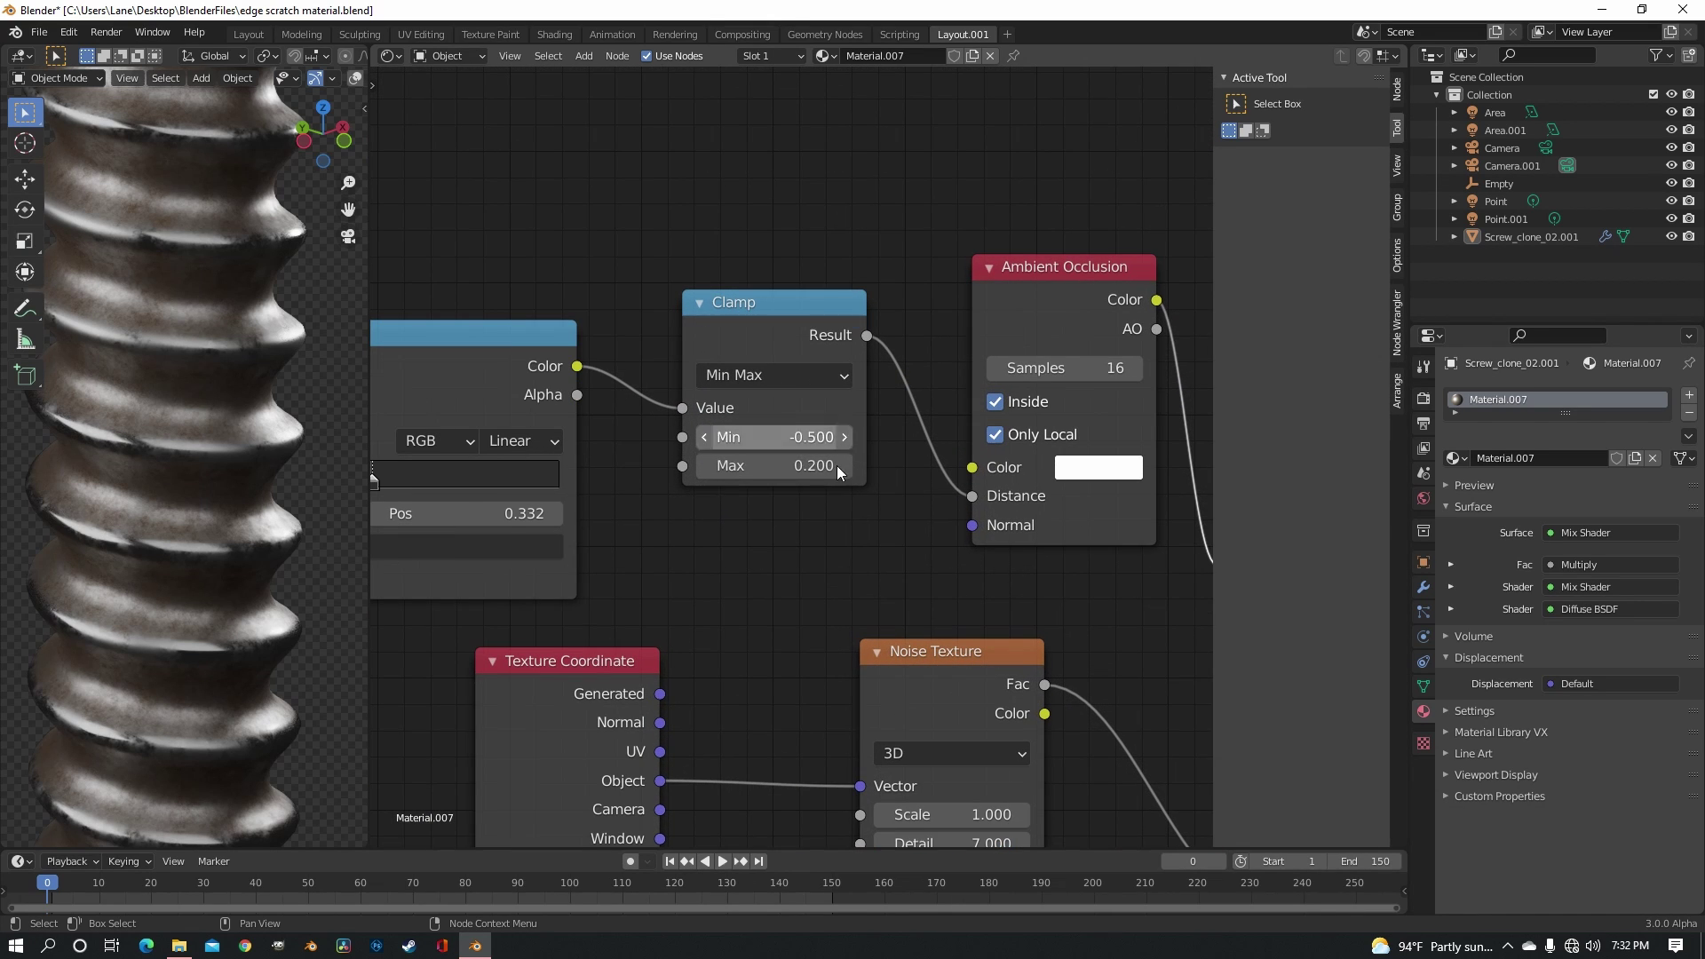
drag(771, 467, 833, 467)
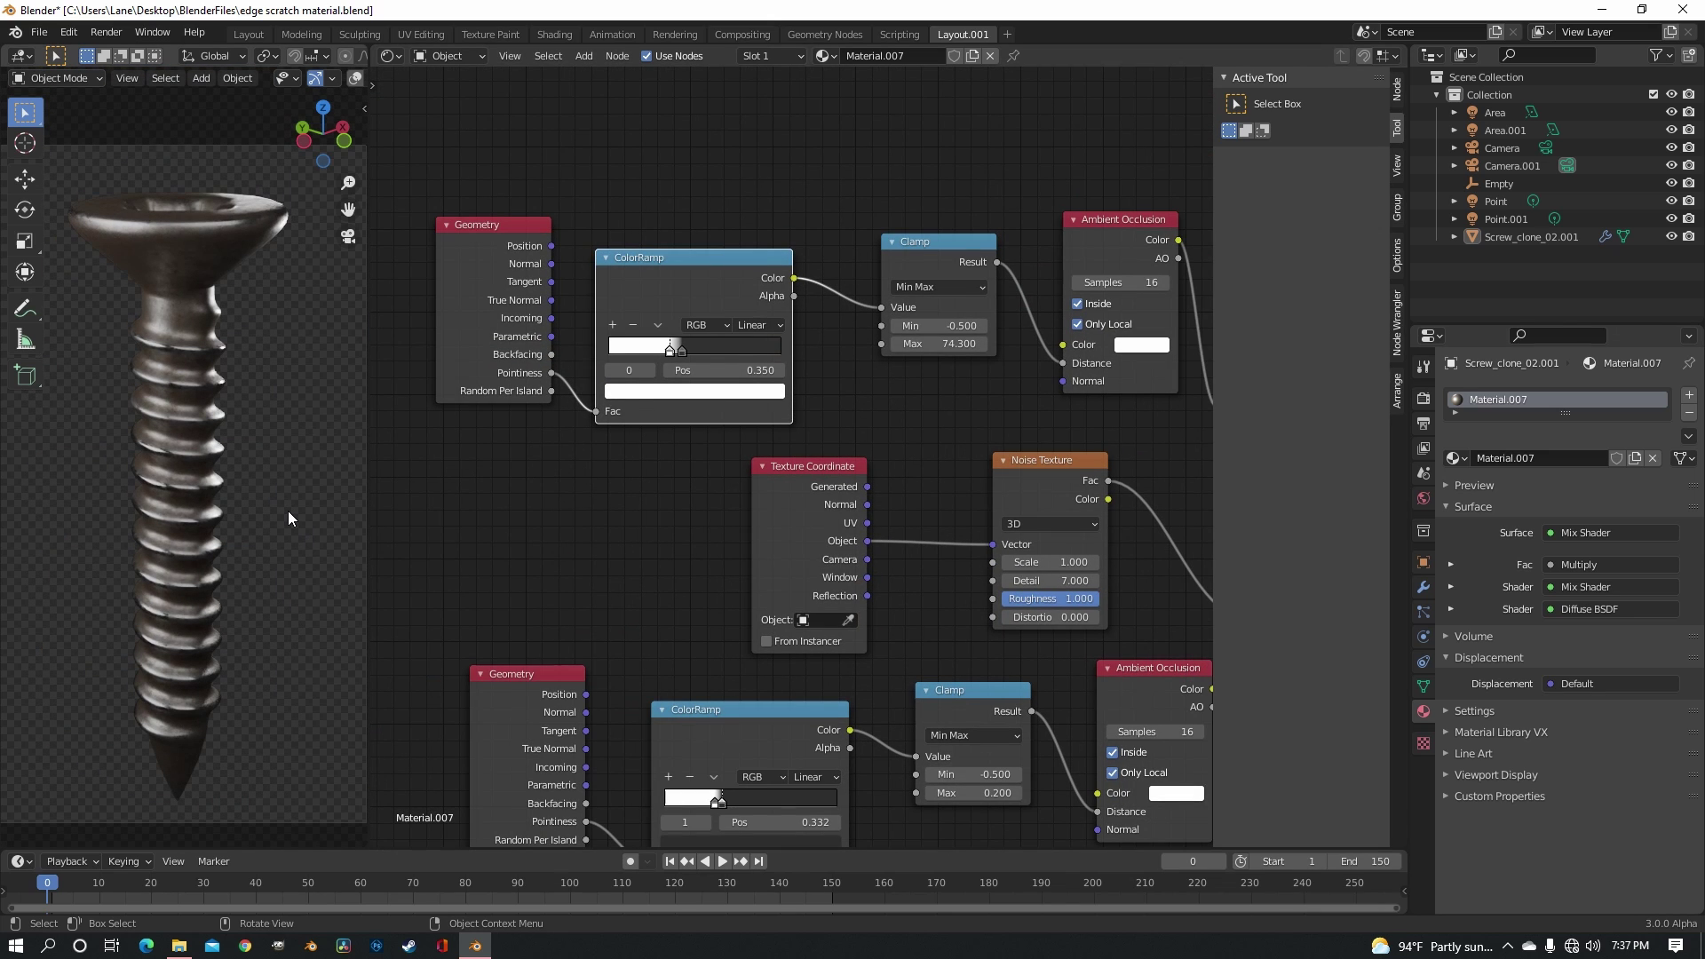
Enlarge the 3D viewport and examine the rusted metal on the screw's head and threads from several angles
scroll(263, 354, up, 4)
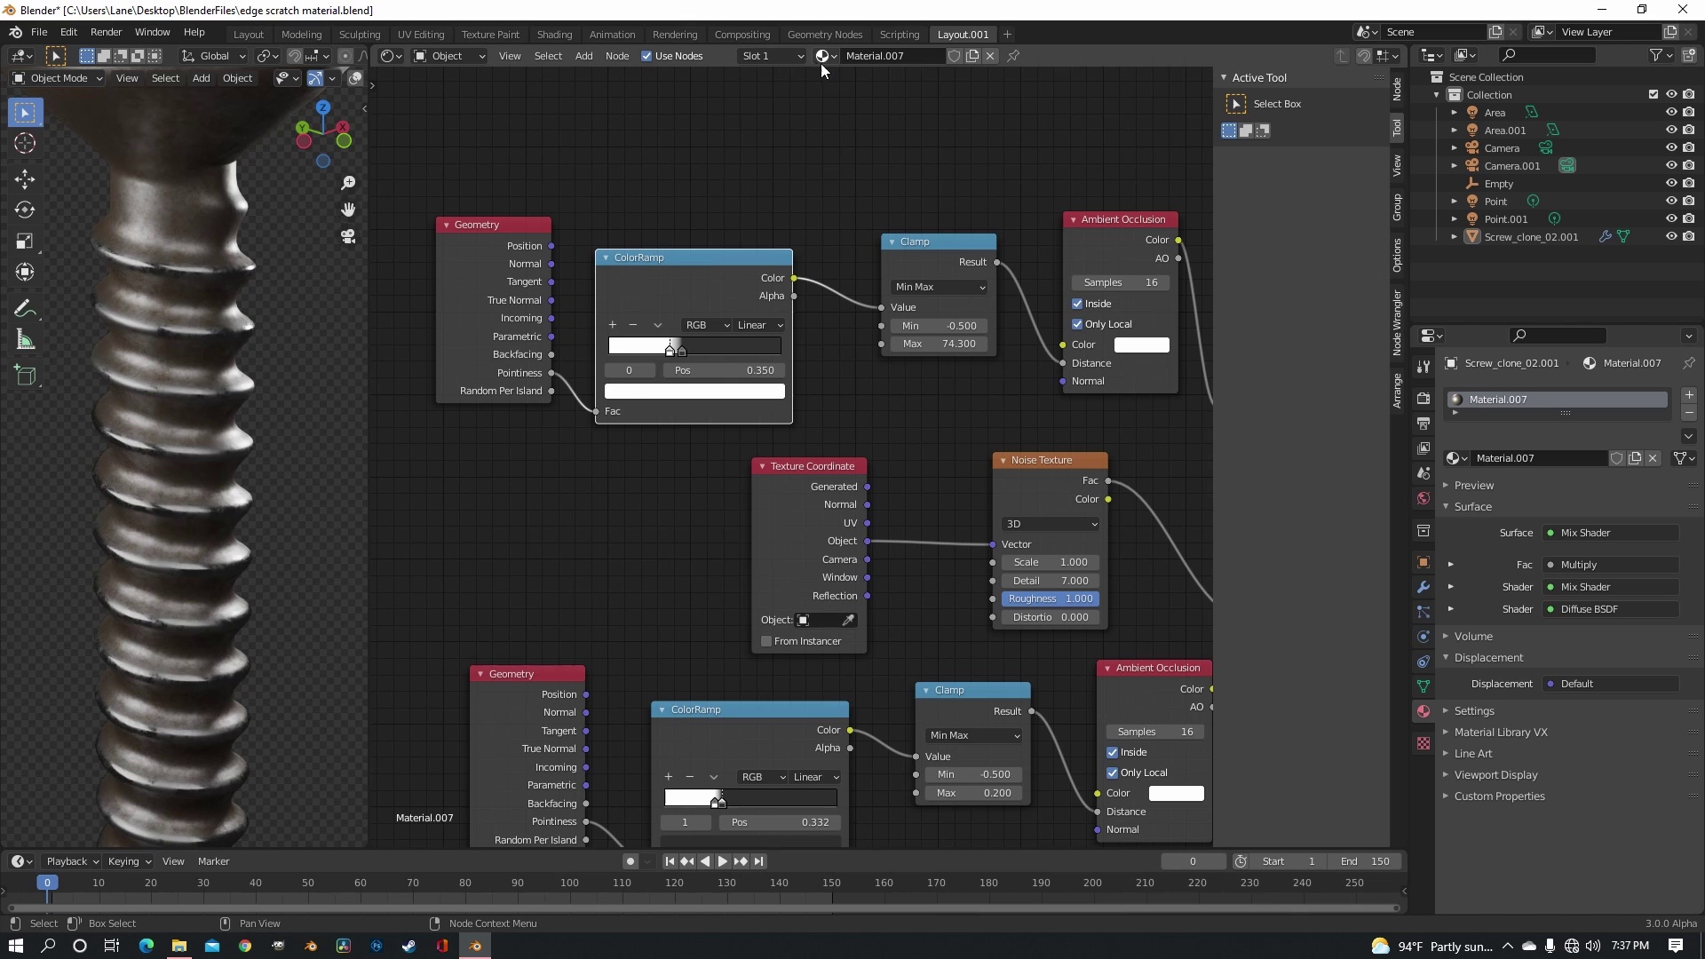
drag(380, 167, 1379, 236)
scroll(976, 326, down, 4)
middle_drag(886, 345, 792, 256)
scroll(756, 458, up, 2)
scroll(829, 368, down, 4)
middle_drag(783, 401, 765, 330)
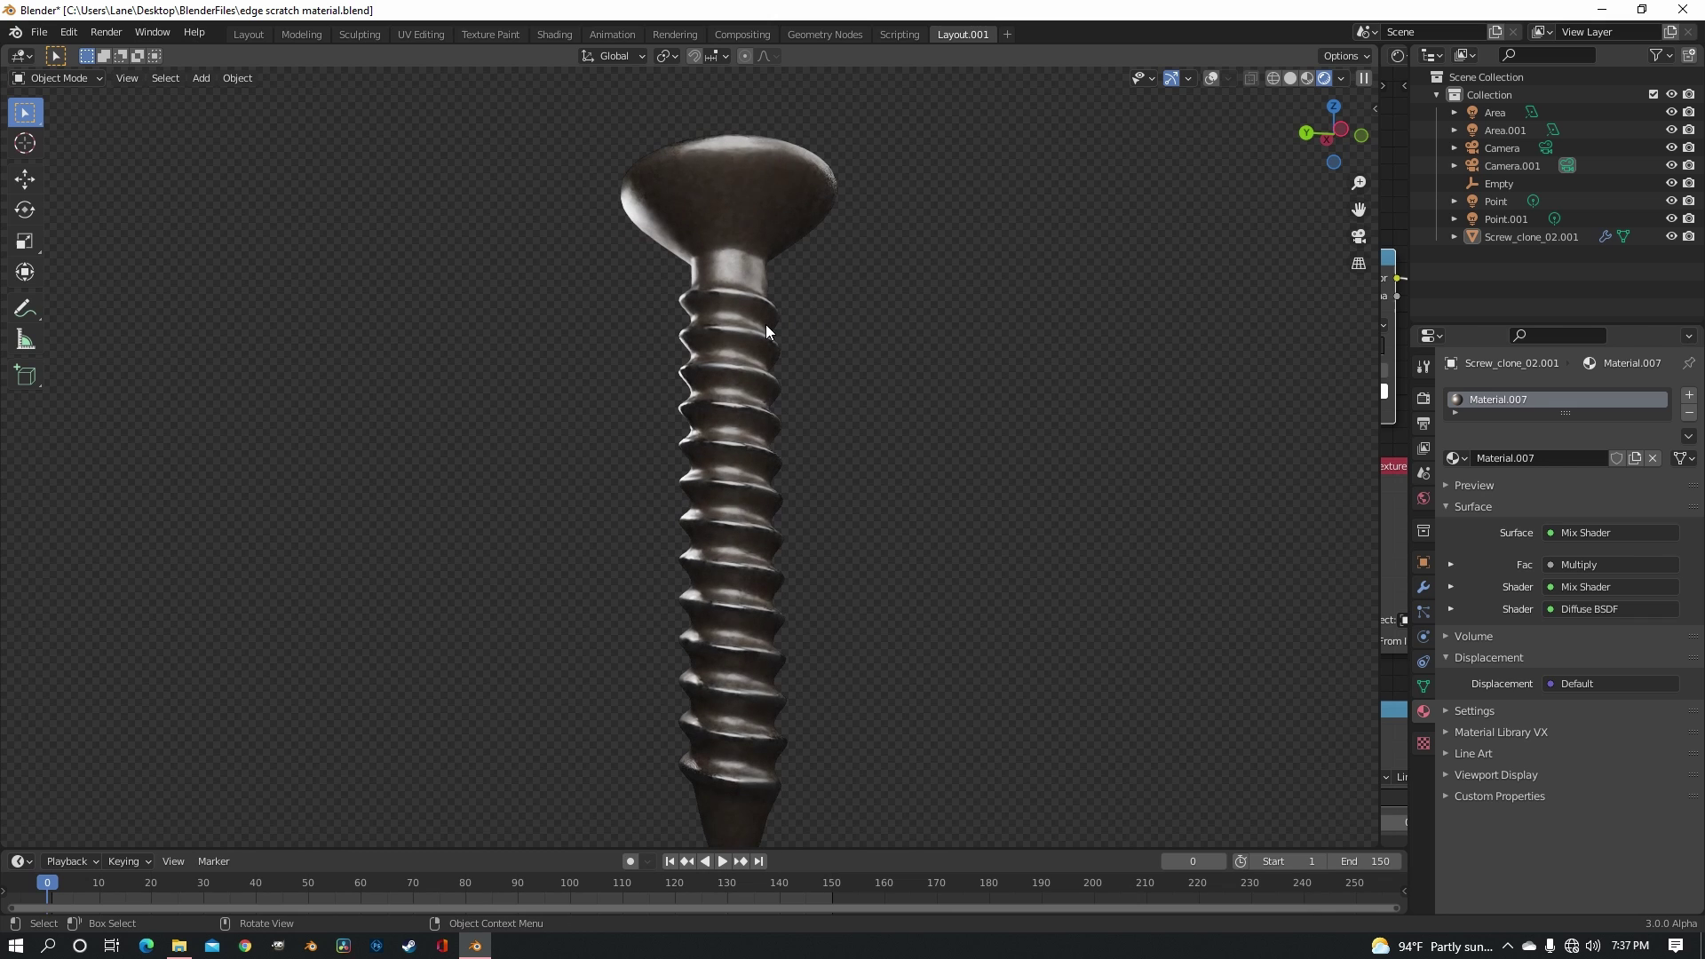
scroll(790, 465, up, 5)
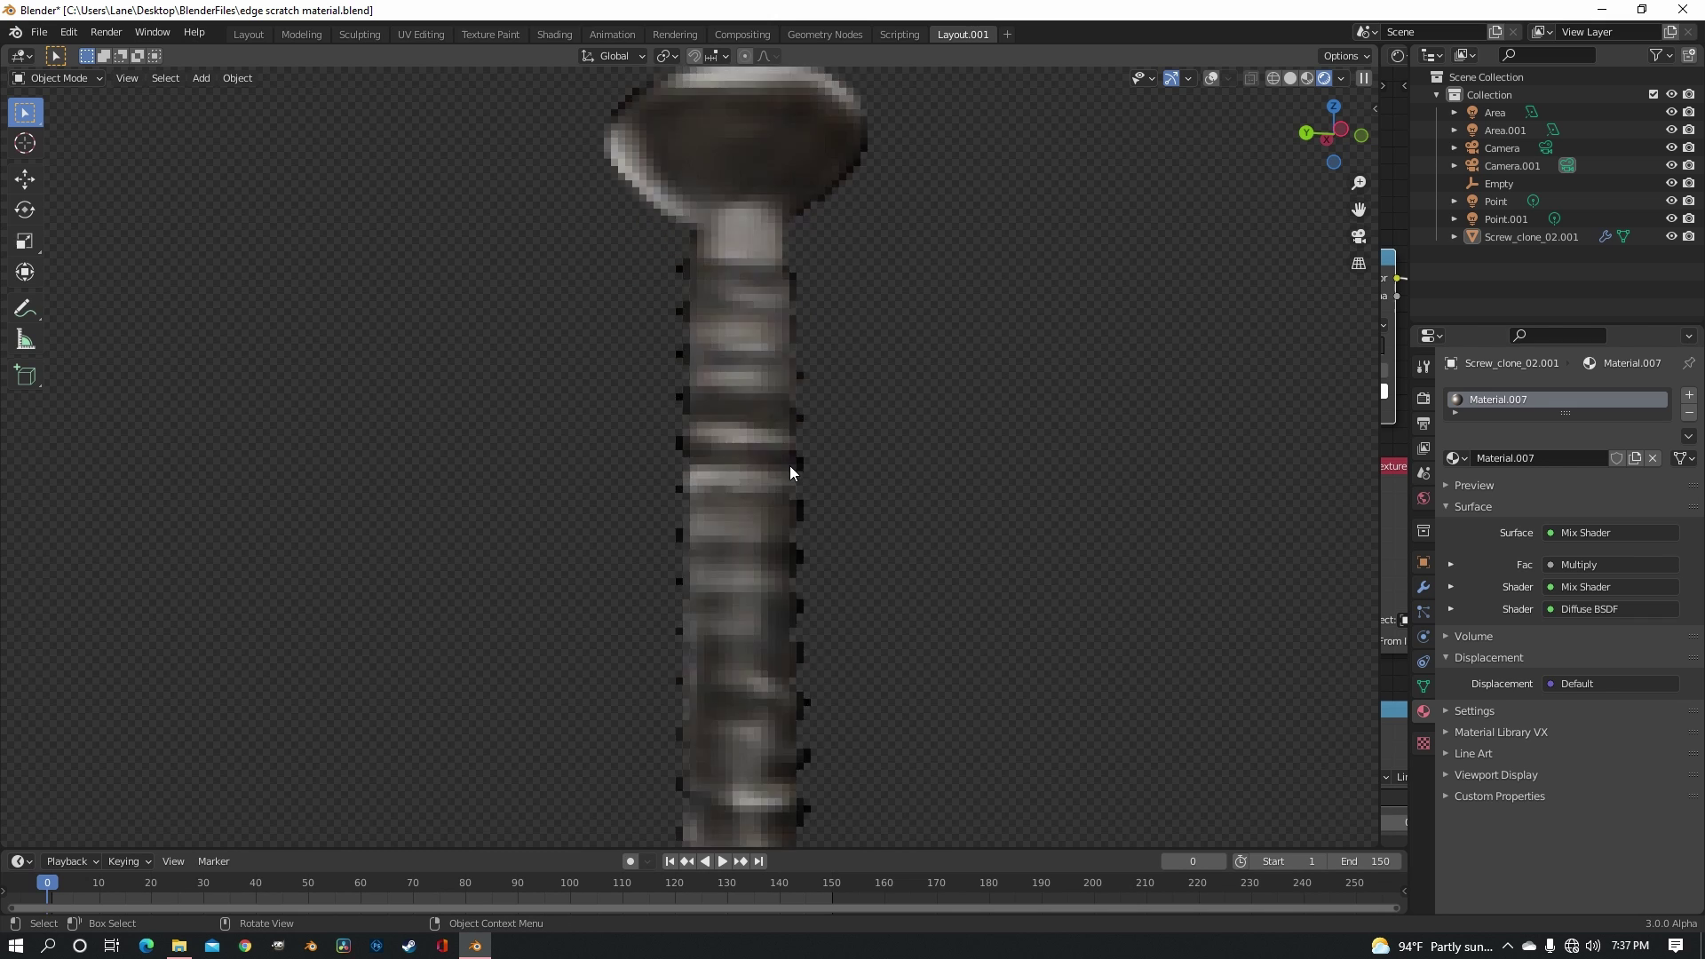